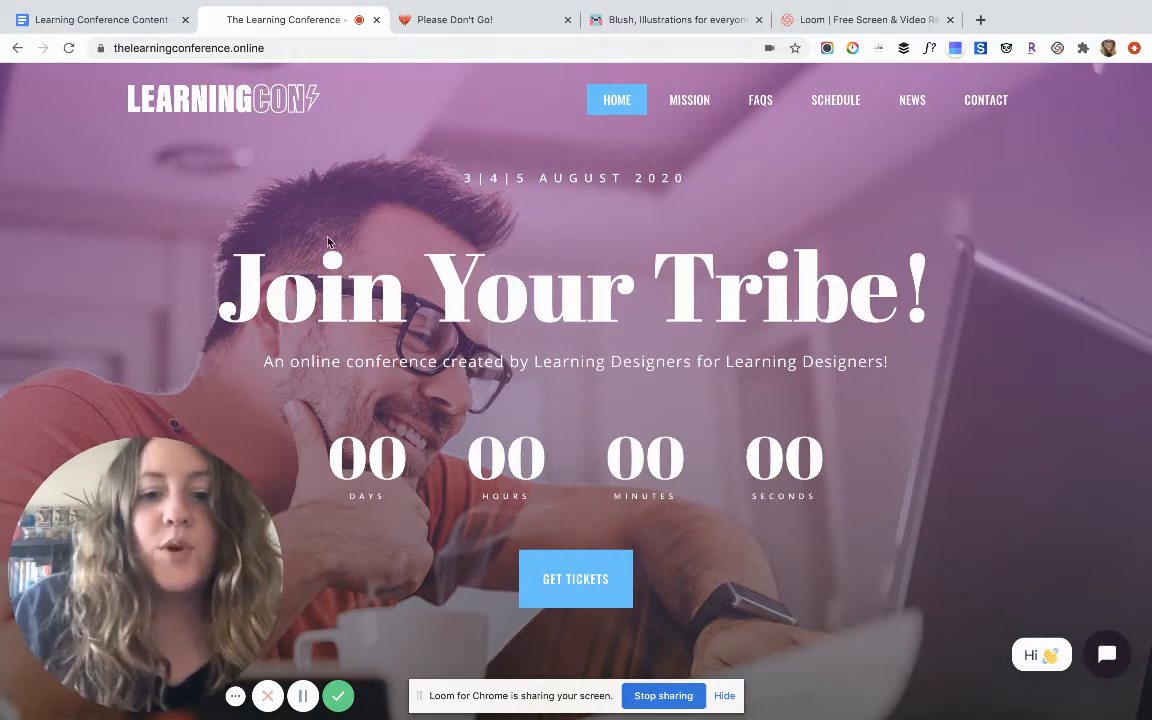
Step: Switch to Adobe XD and examine the Capitalization-Assessment-UI artboards, from the main screen through the activities and feedback screens
mouse_move(680, 712)
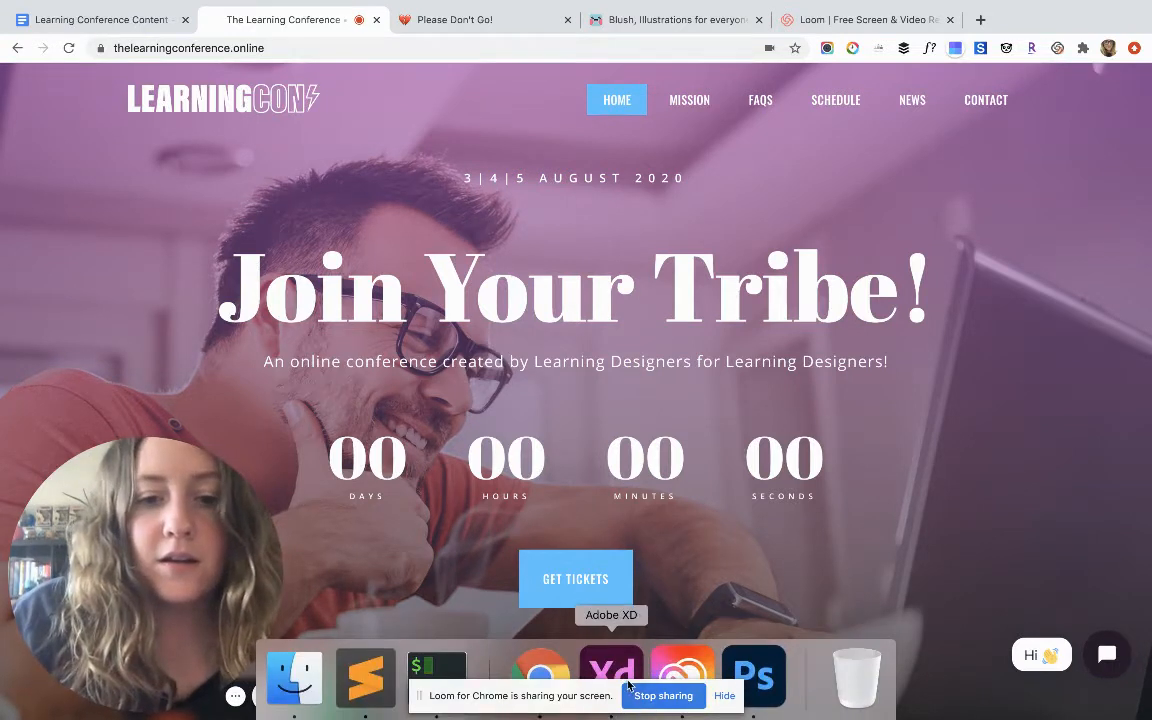
click(629, 685)
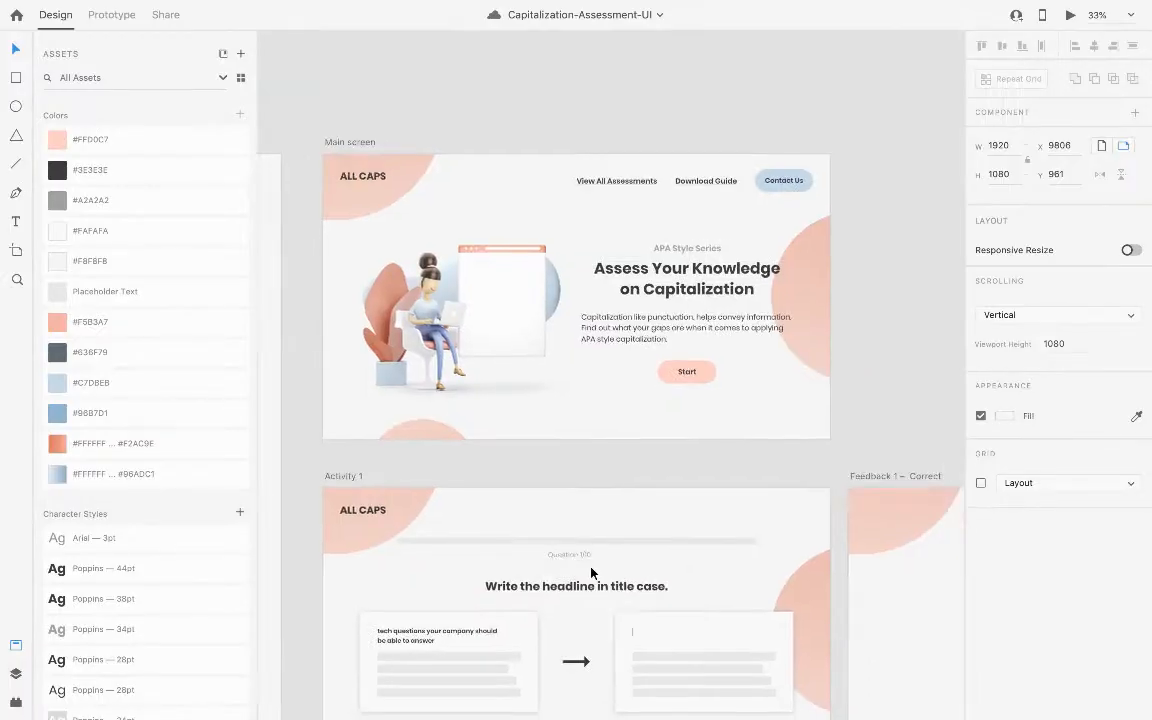
scroll(591, 573, right, 3)
scroll(591, 573, down, 5)
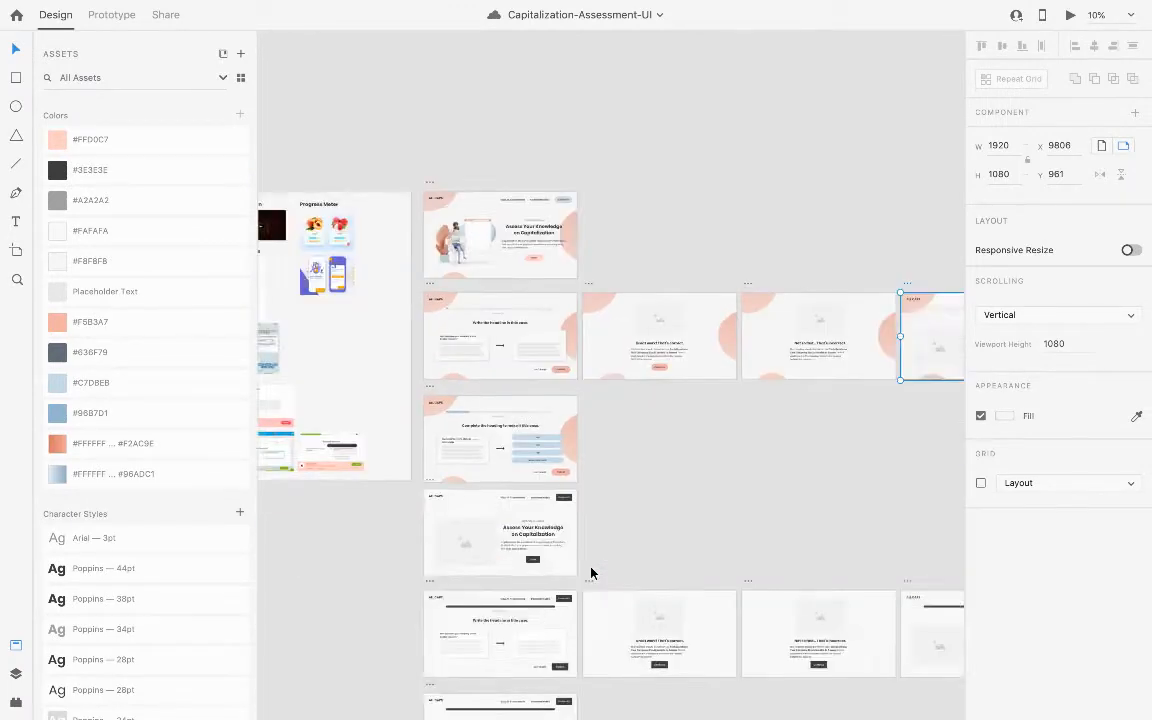
scroll(591, 573, down, 5)
scroll(591, 573, right, 3)
scroll(591, 573, up, 5)
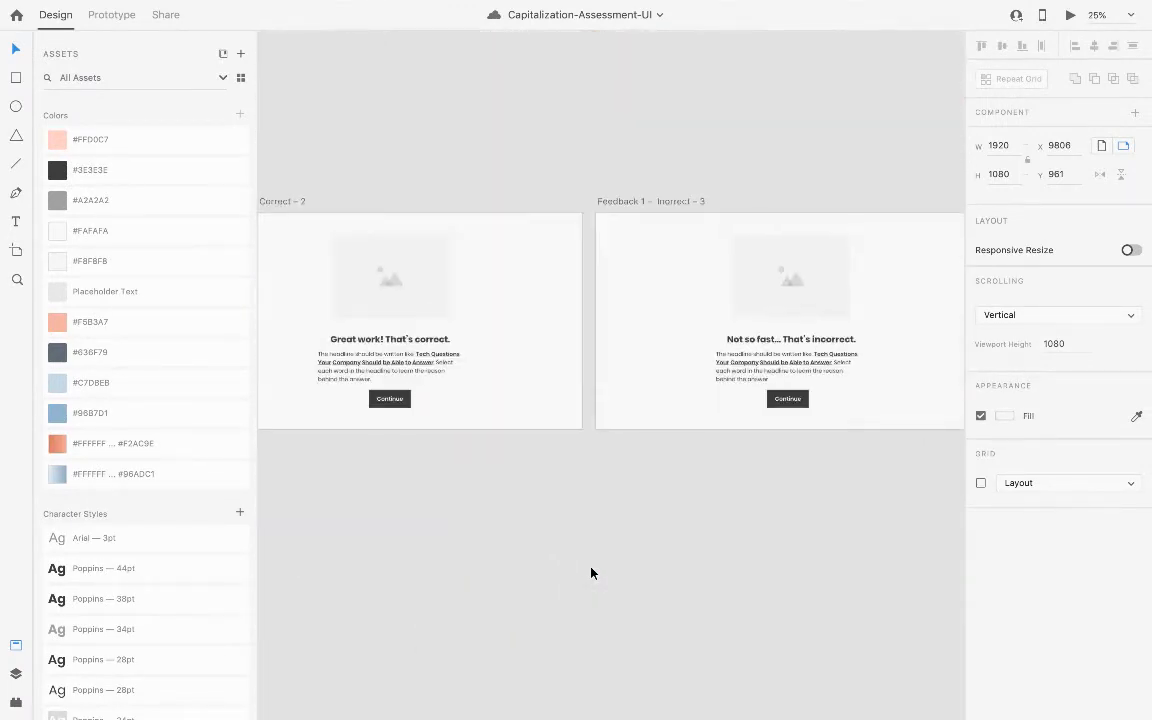
scroll(591, 573, left, 6)
scroll(591, 573, up, 1)
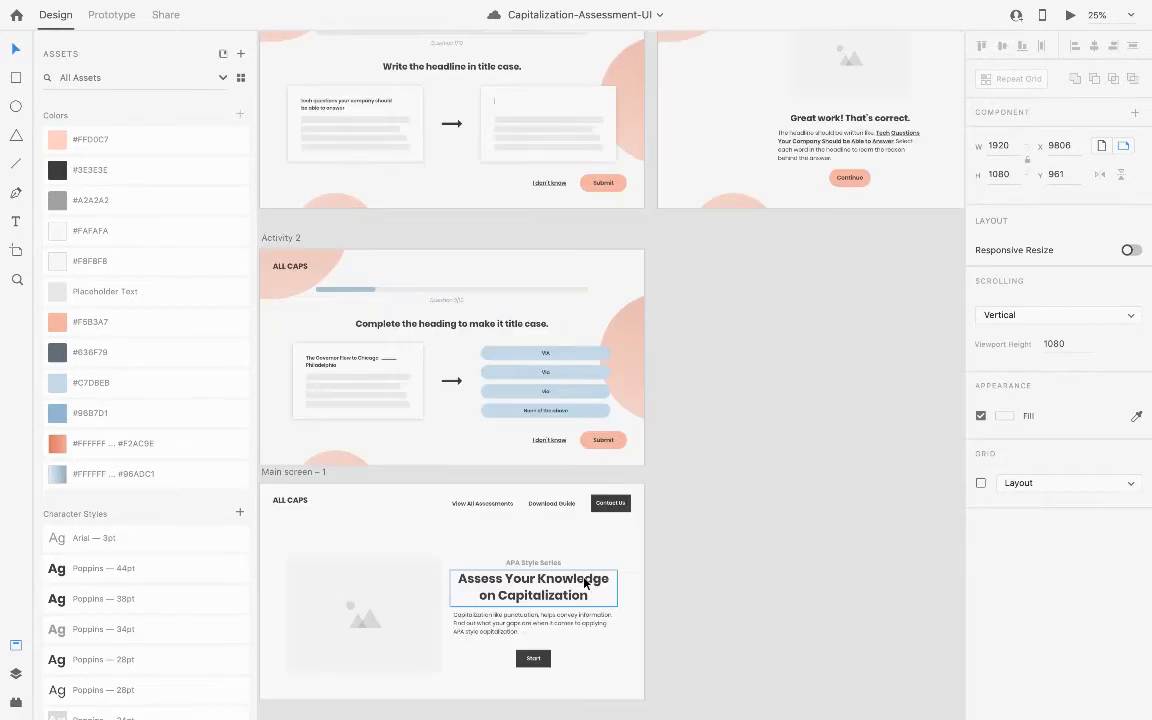
scroll(586, 580, up, 3)
scroll(585, 584, right, 3)
scroll(585, 584, left, 3)
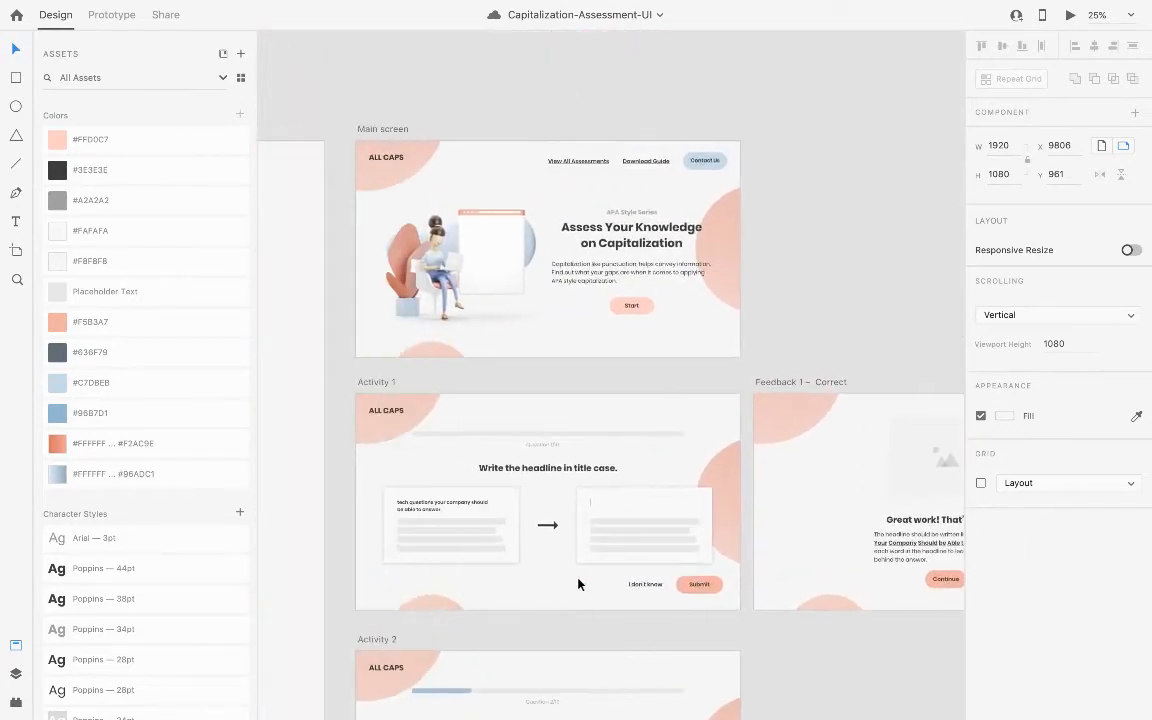
scroll(617, 386, right, 8)
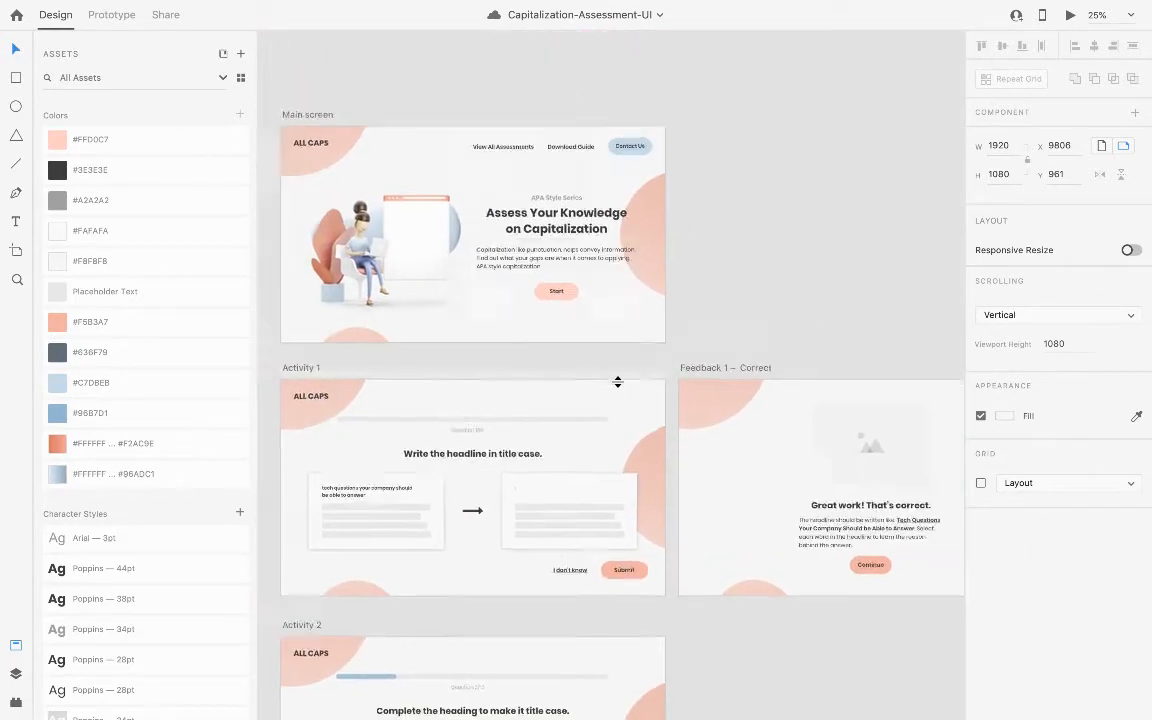
scroll(619, 387, right, 12)
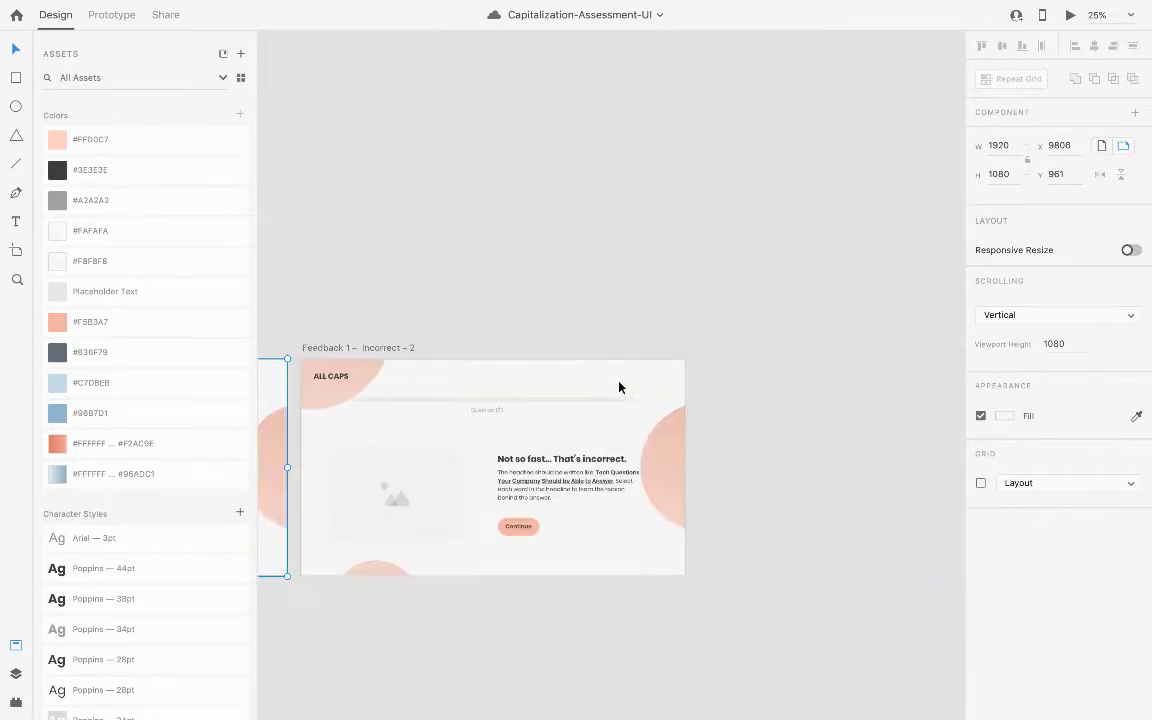
scroll(619, 387, left, 12)
scroll(619, 387, left, 10)
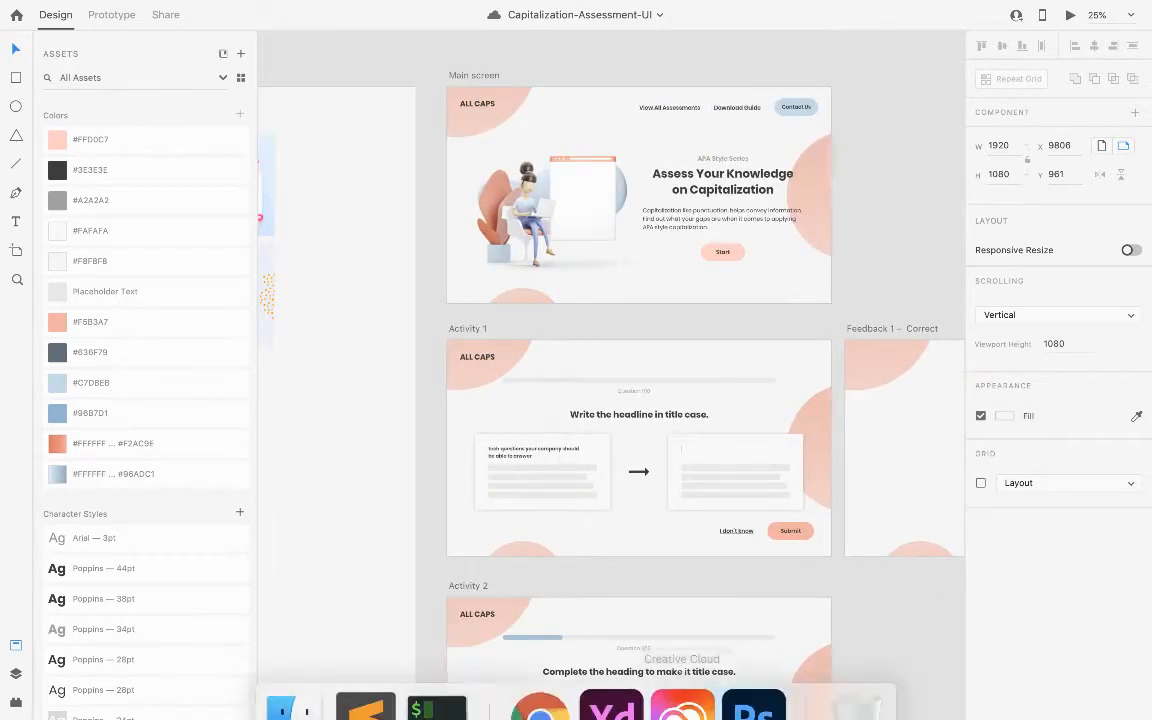
Step: Switch to Photoshop, close the Properties panel and maximize the window with the megaphone illustration
click(775, 711)
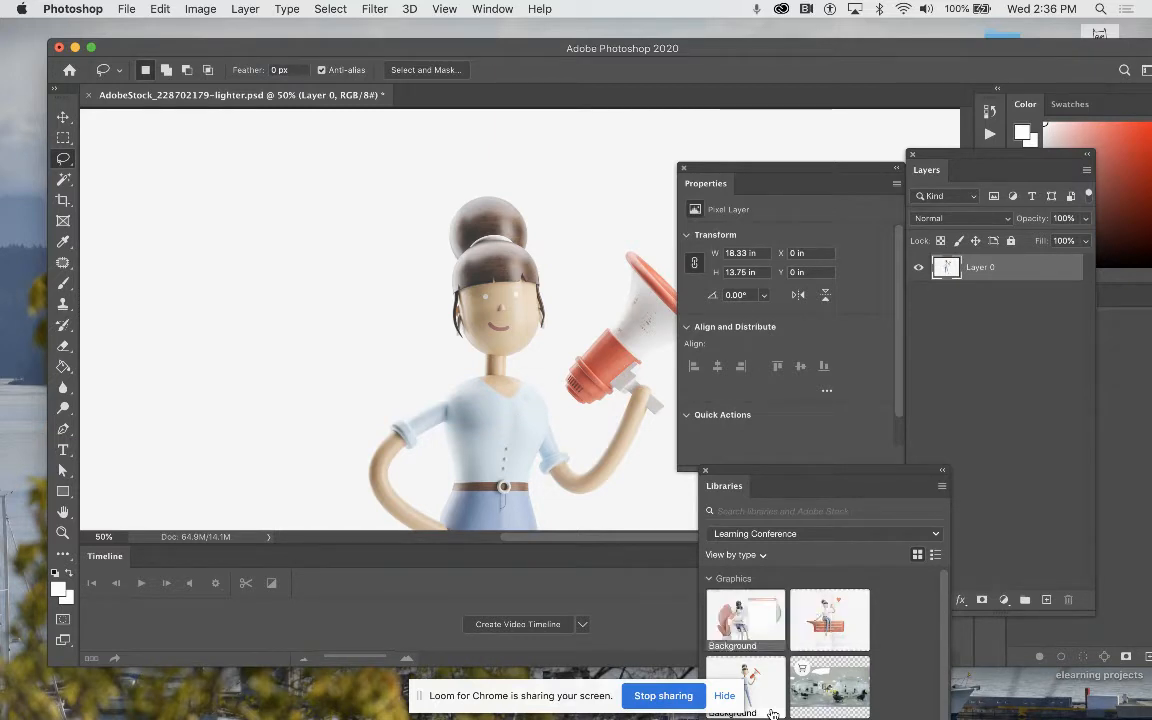
click(685, 168)
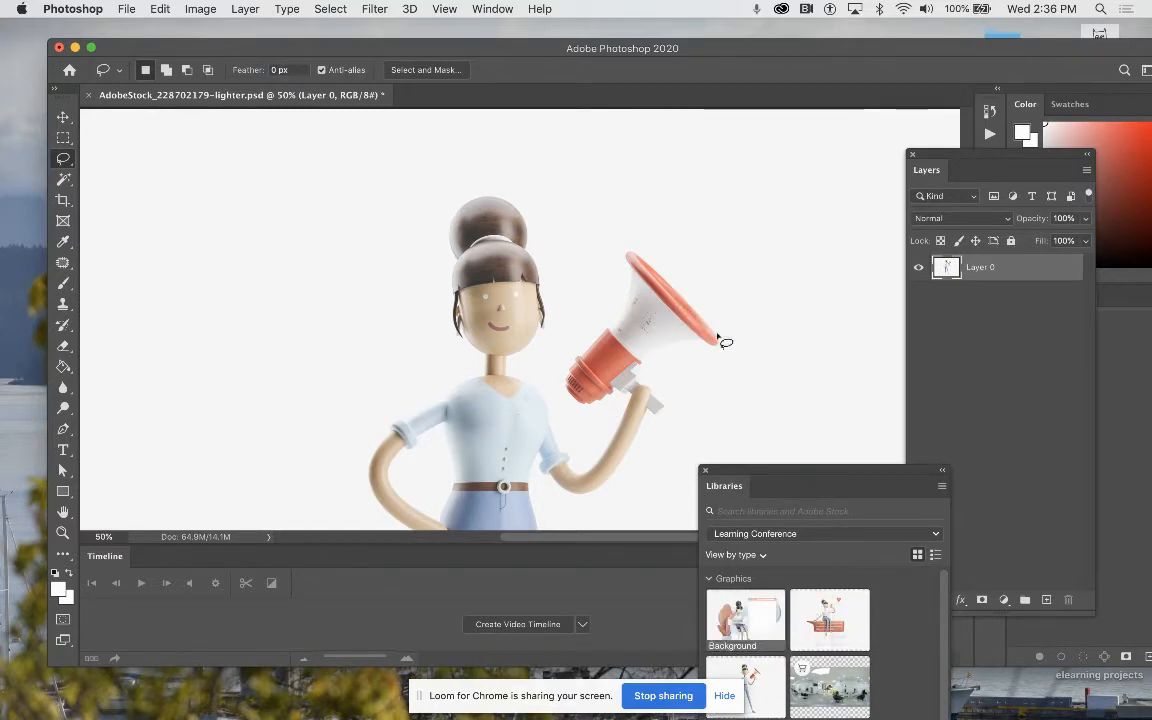
key(super+equal)
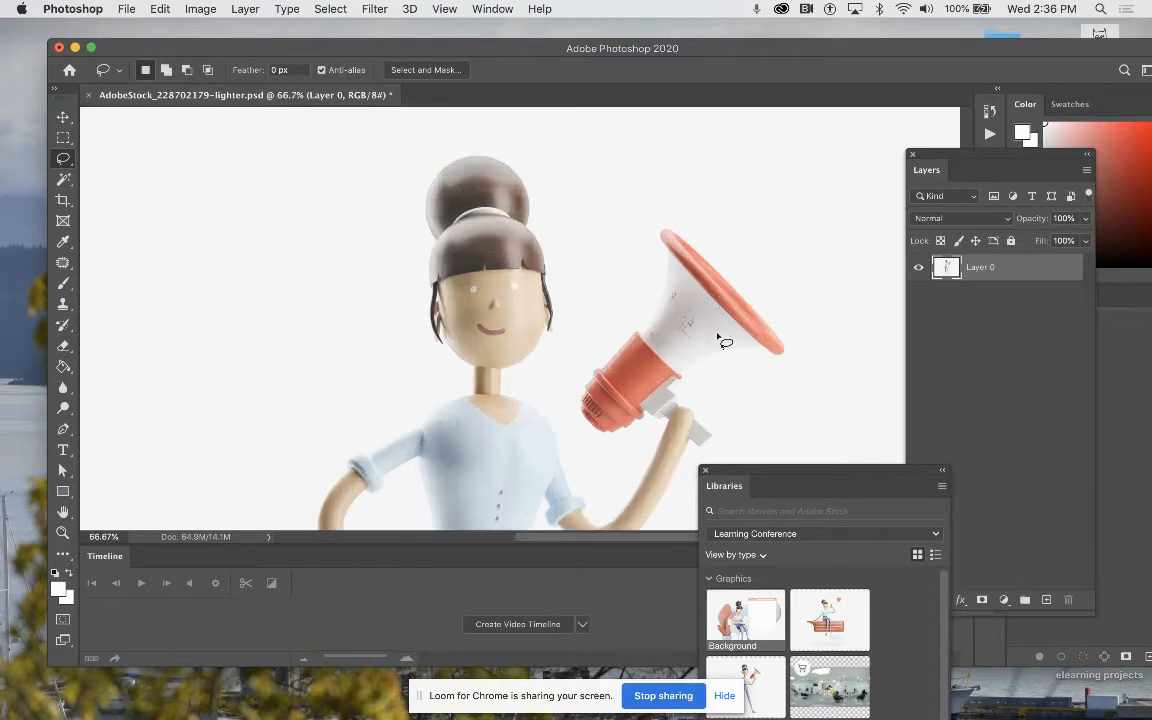
key(super+equal)
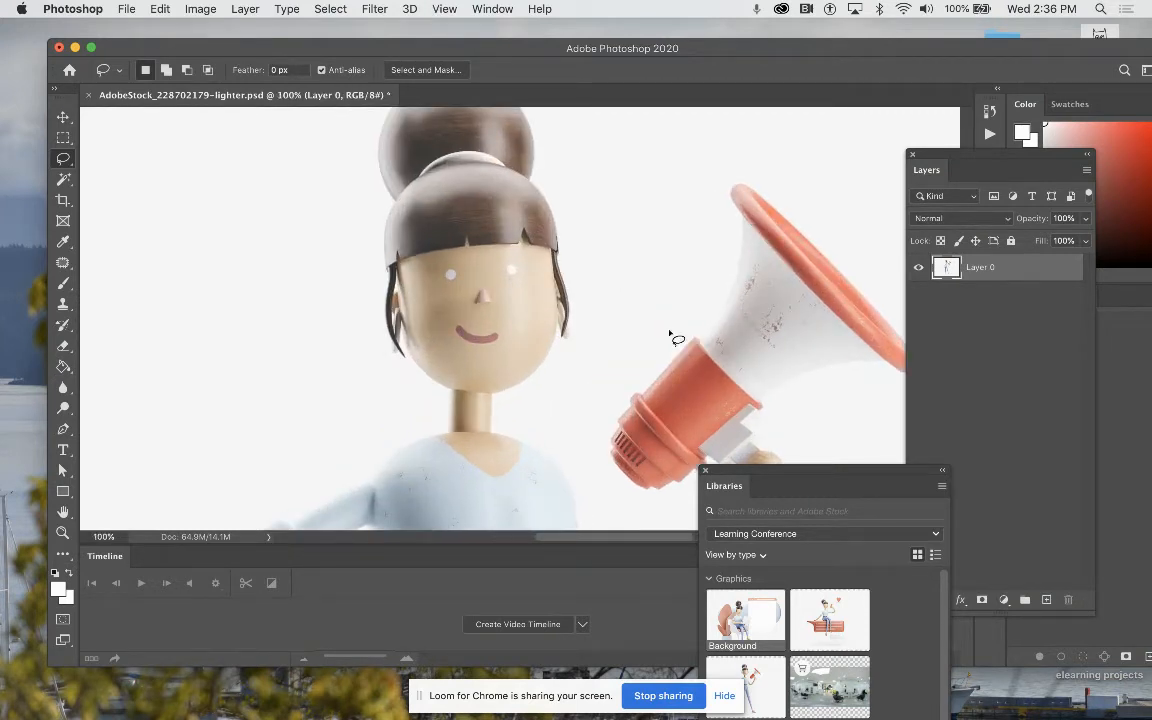
click(91, 48)
Step: Examine the illustrated woman from head to shoes and the megaphone in her hand up close
key(super+minus)
key(super+minus)
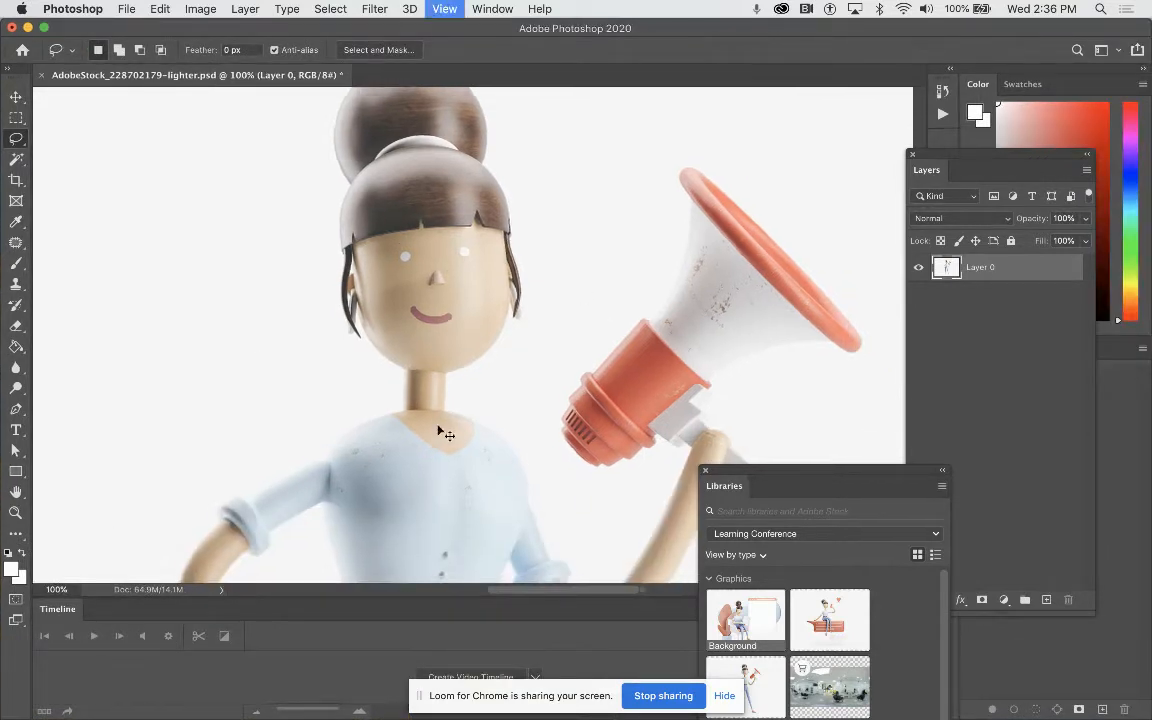
scroll(500, 415, down, 3)
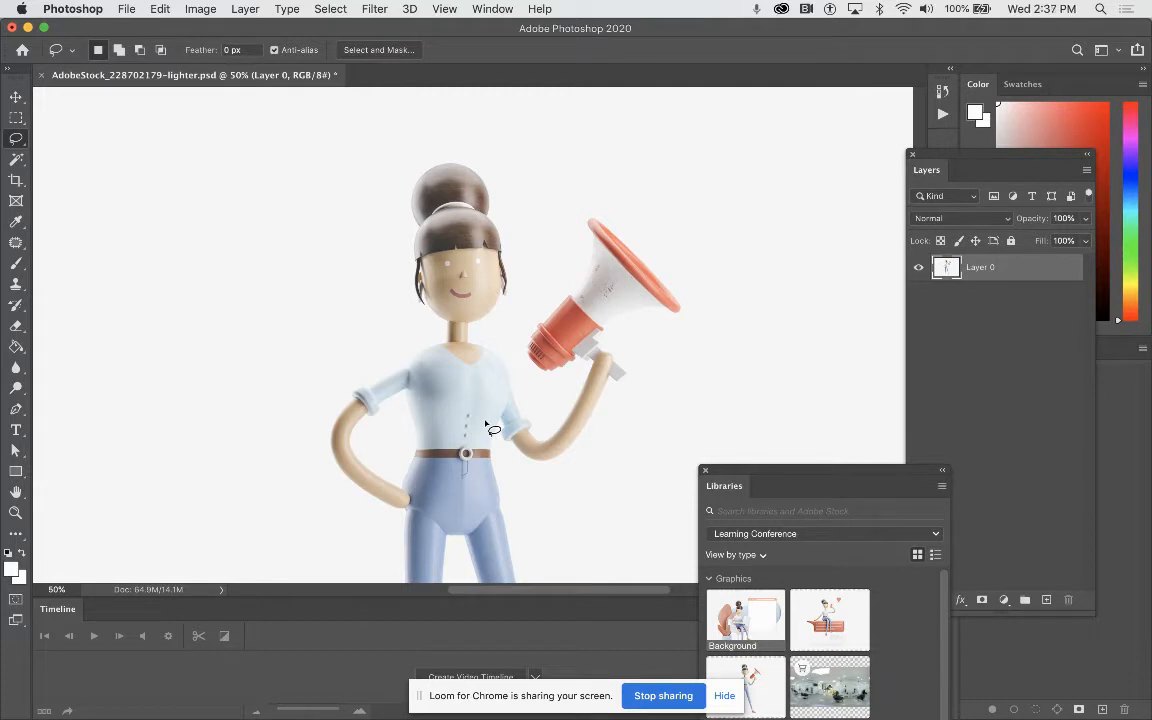
scroll(626, 387, down, 10)
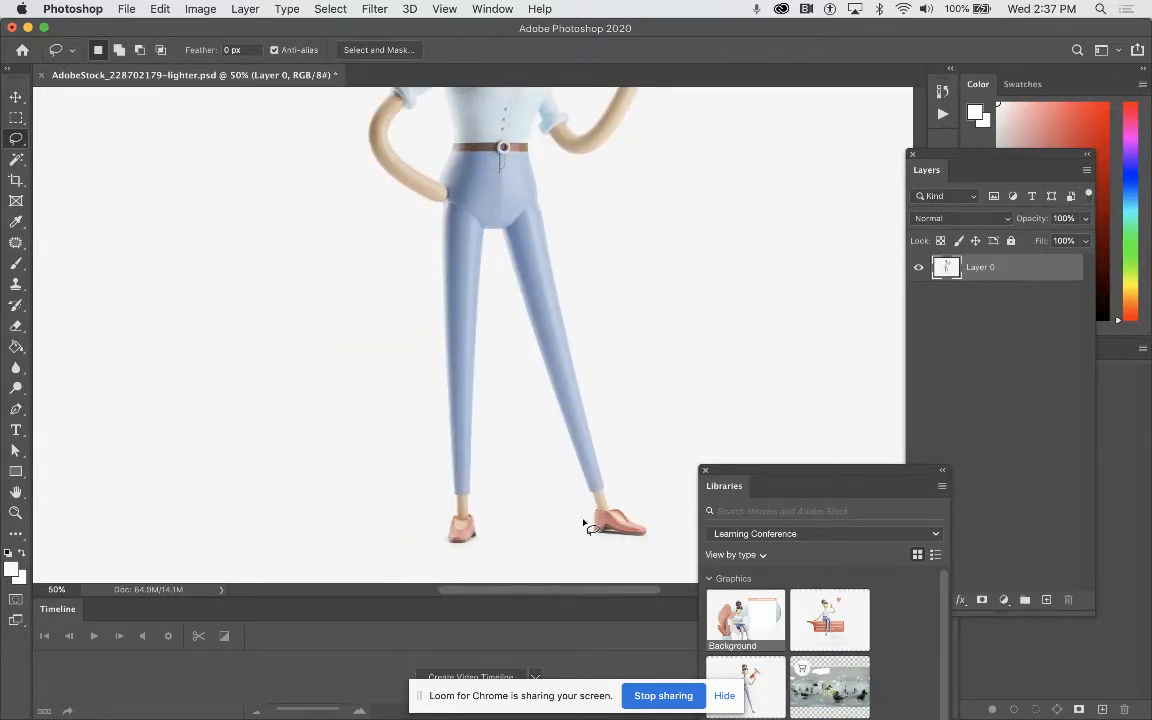
scroll(626, 543, up, 10)
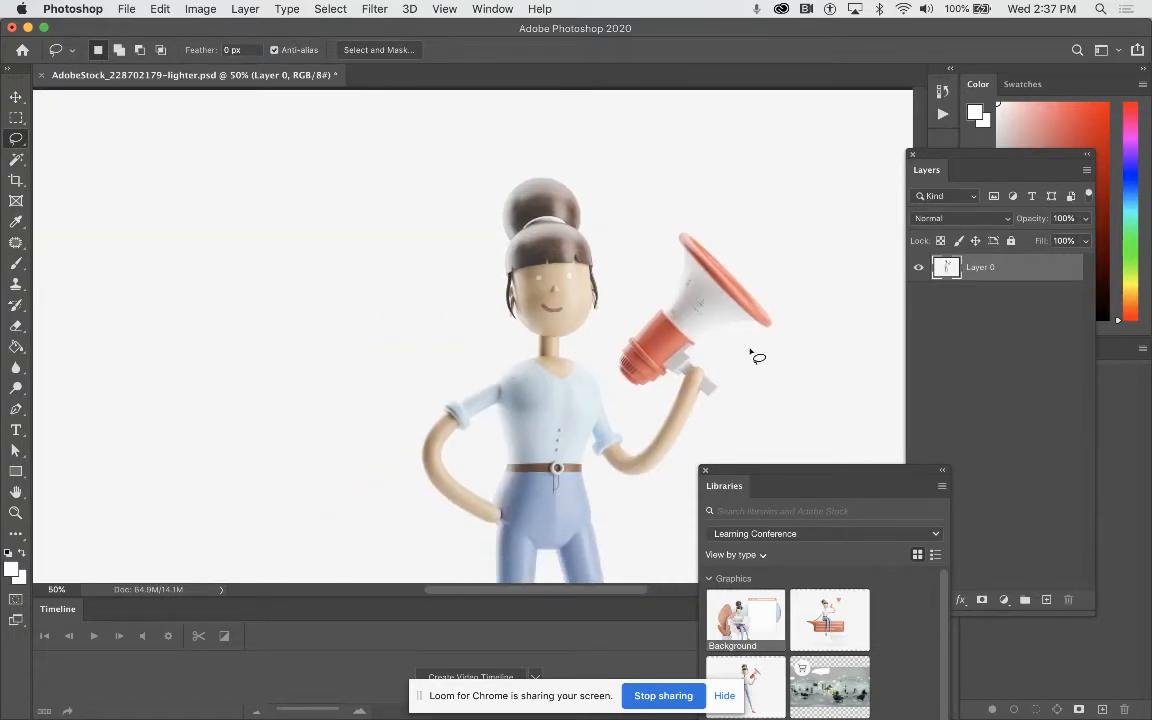
scroll(751, 351, up, 5)
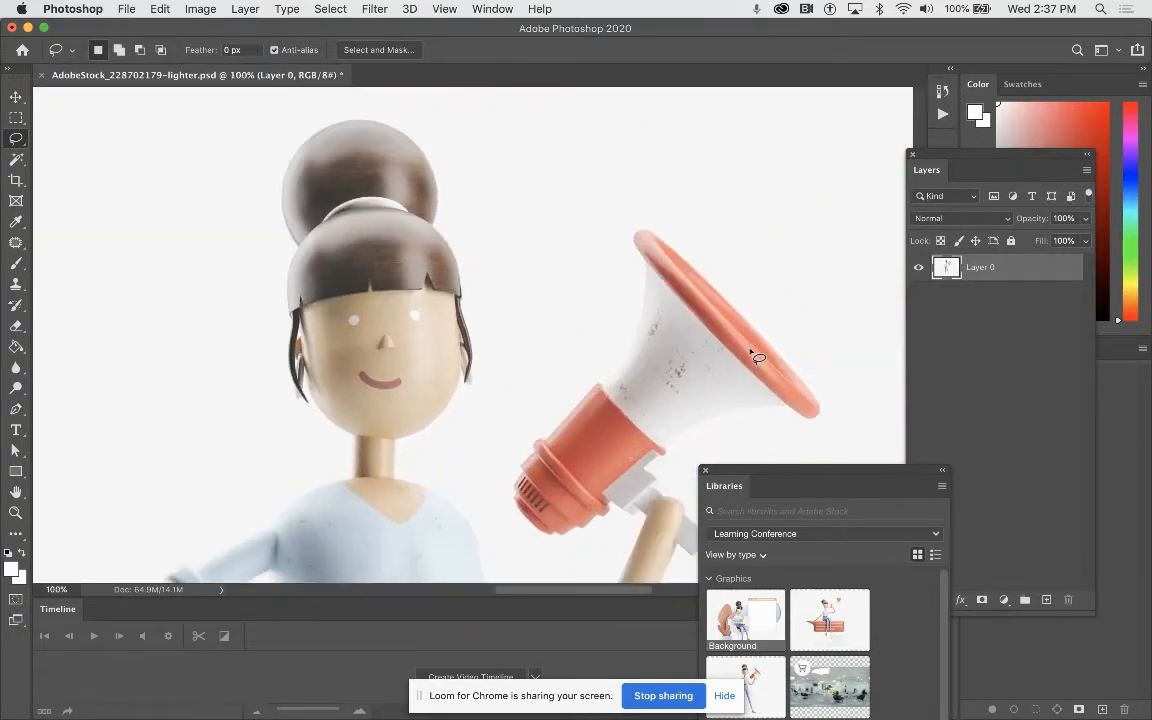
scroll(757, 357, down, 3)
scroll(757, 357, right, 3)
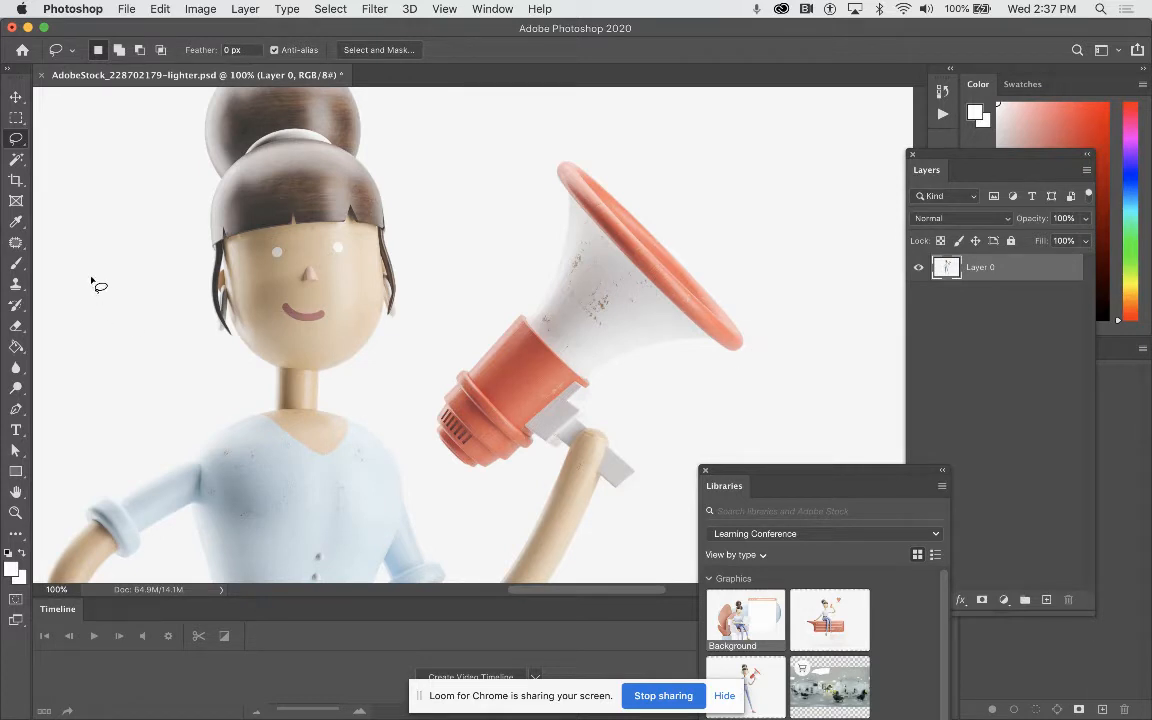
Step: Try to select the megaphone's orange body and vent slots with the Magic Wand at a tolerance of 80
click(18, 163)
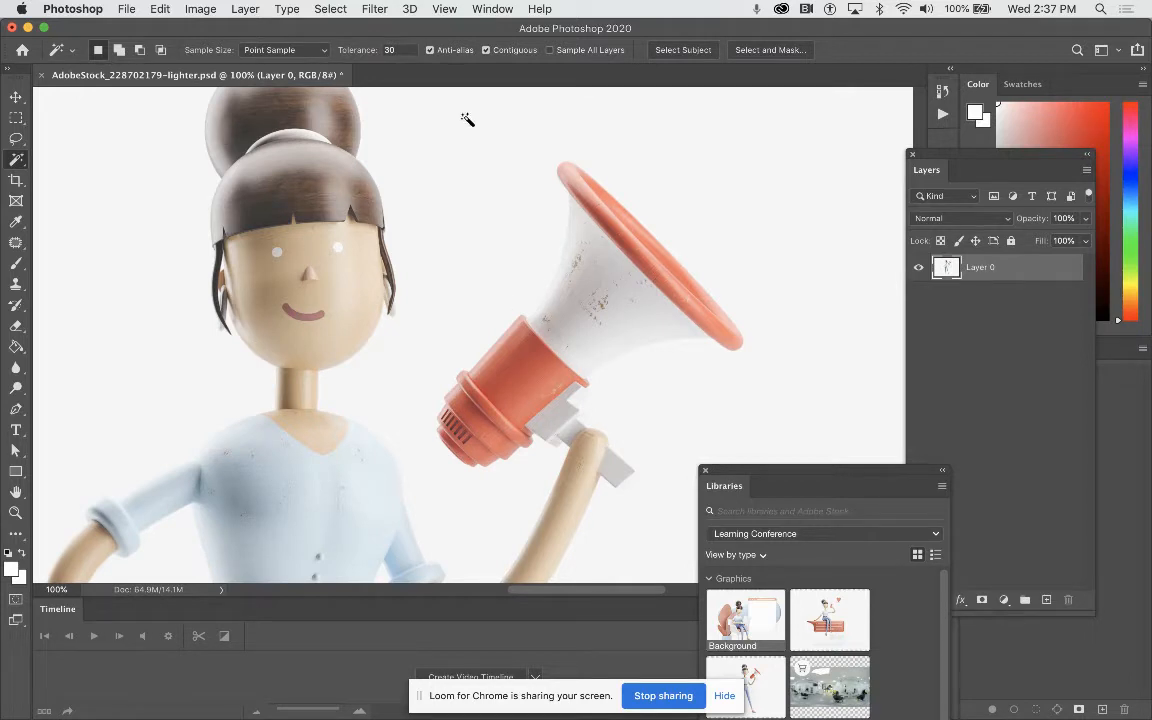
click(403, 51)
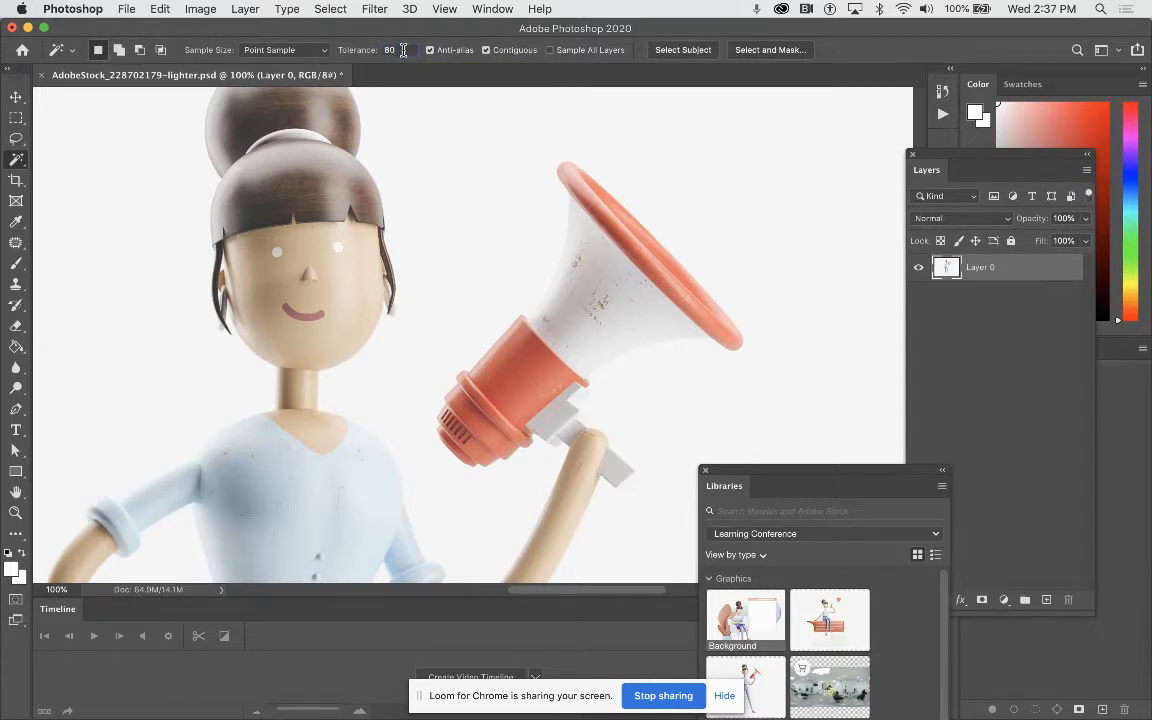
click(506, 378)
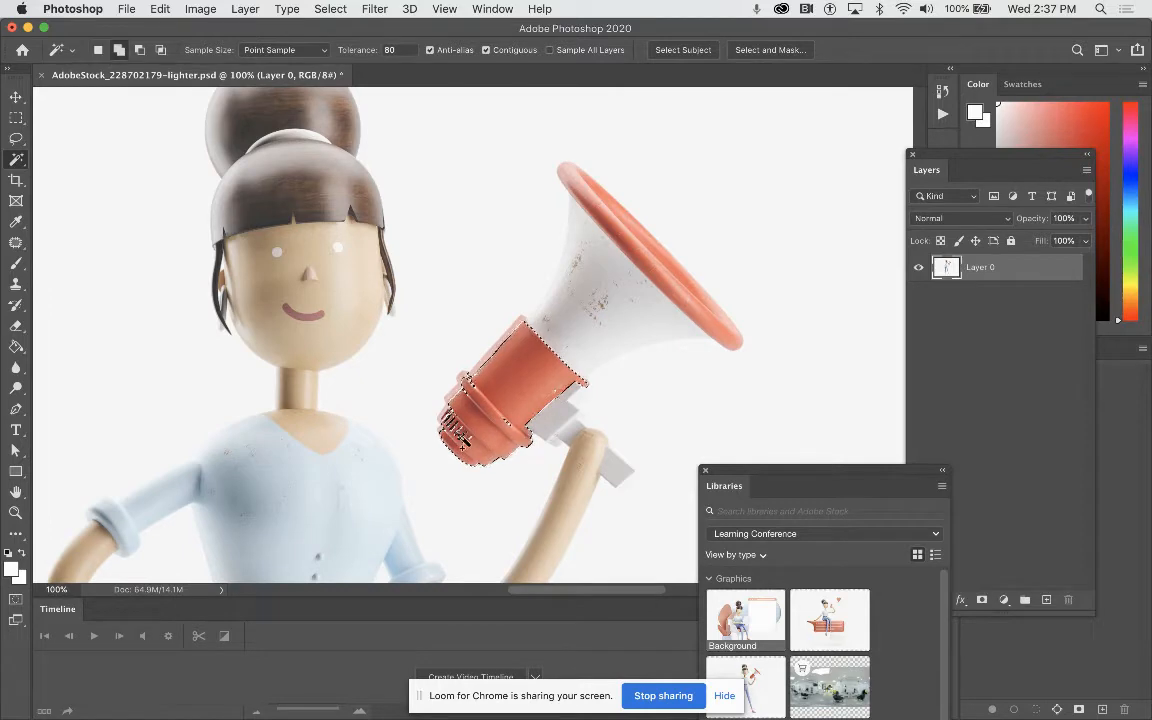
shift+click(447, 419)
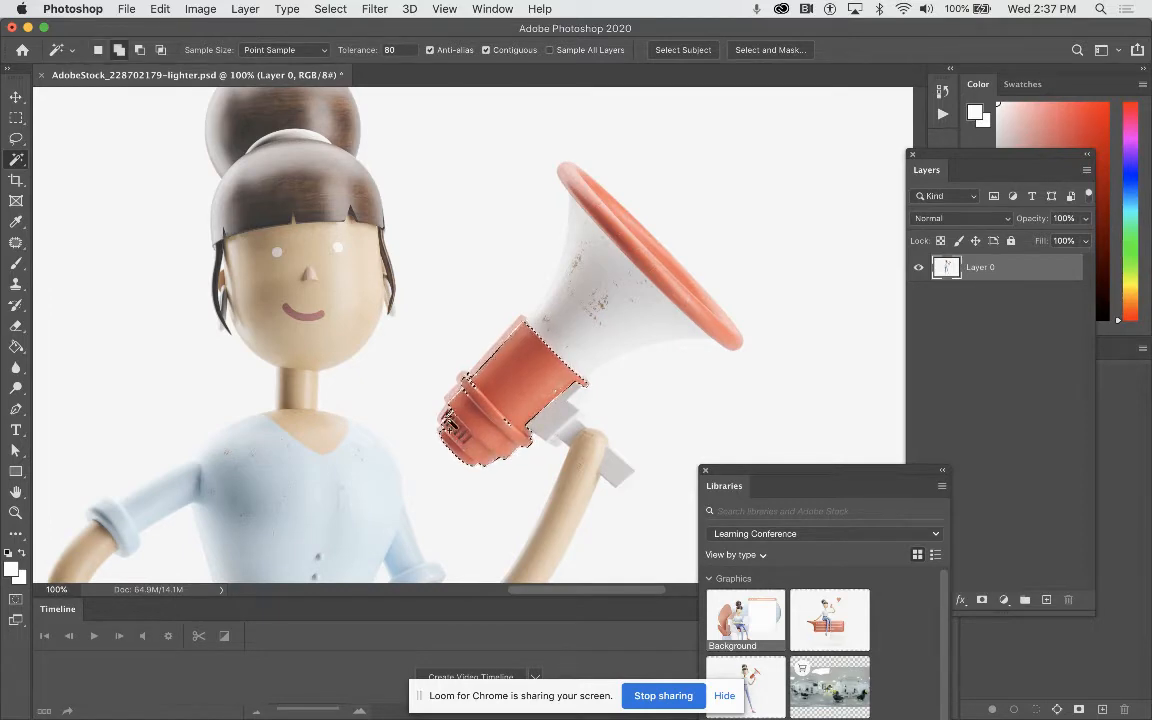
shift+click(449, 422)
shift+click(447, 419)
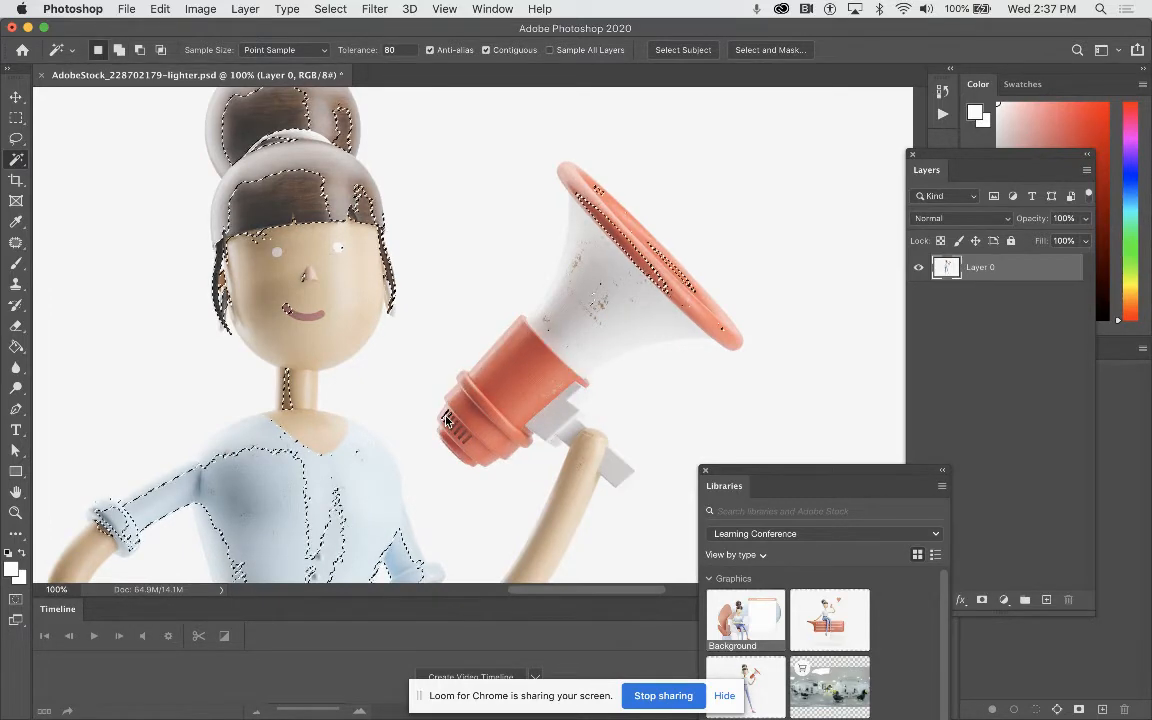
key(super+z)
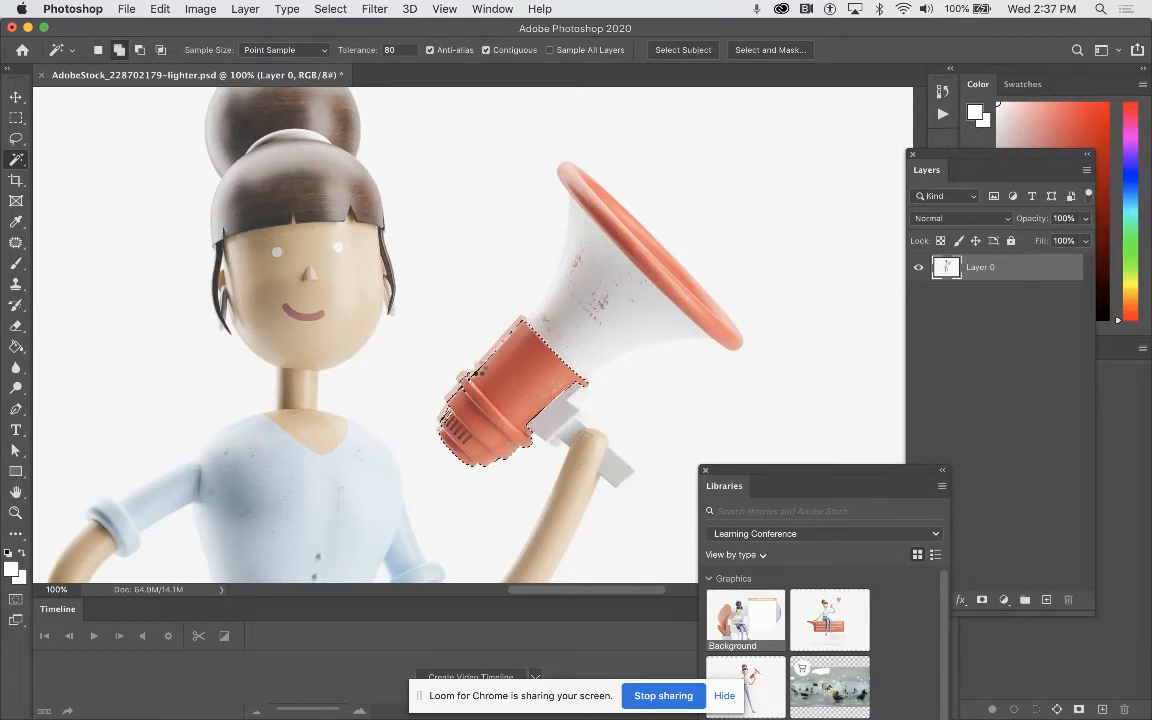
Step: Try to add the upper edge of the megaphone's orange body to the selection, and clear the whole selection
shift+click(478, 368)
key(super+z)
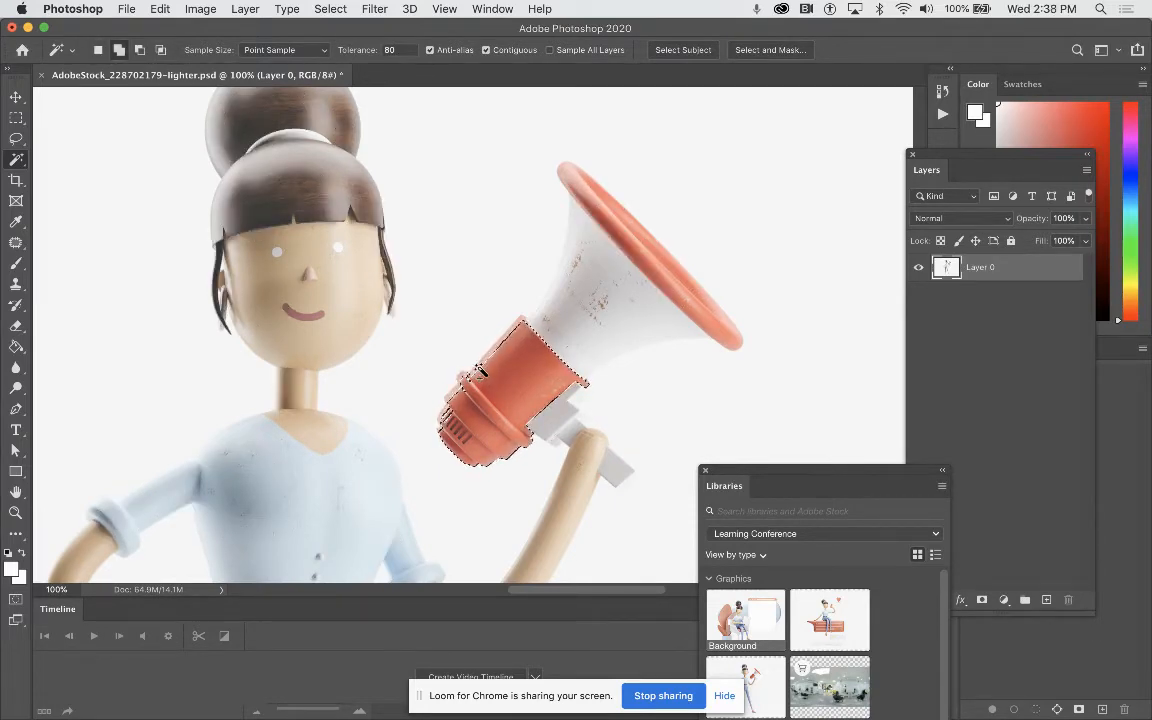
shift+click(480, 371)
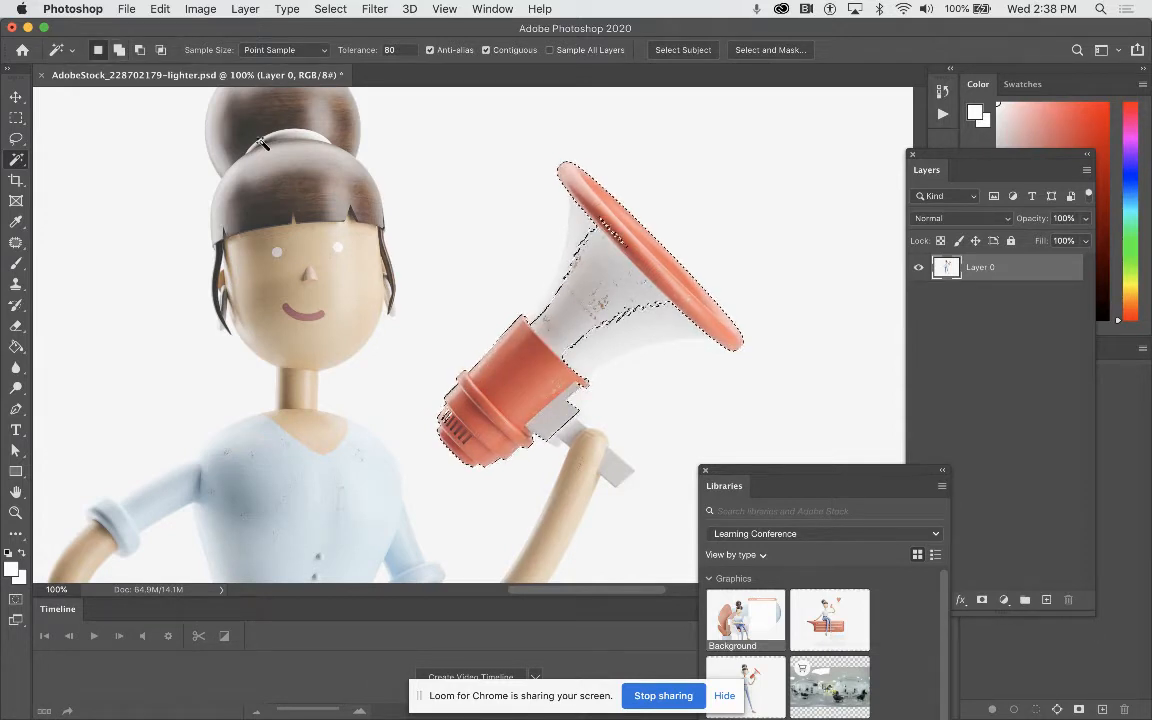
click(16, 139)
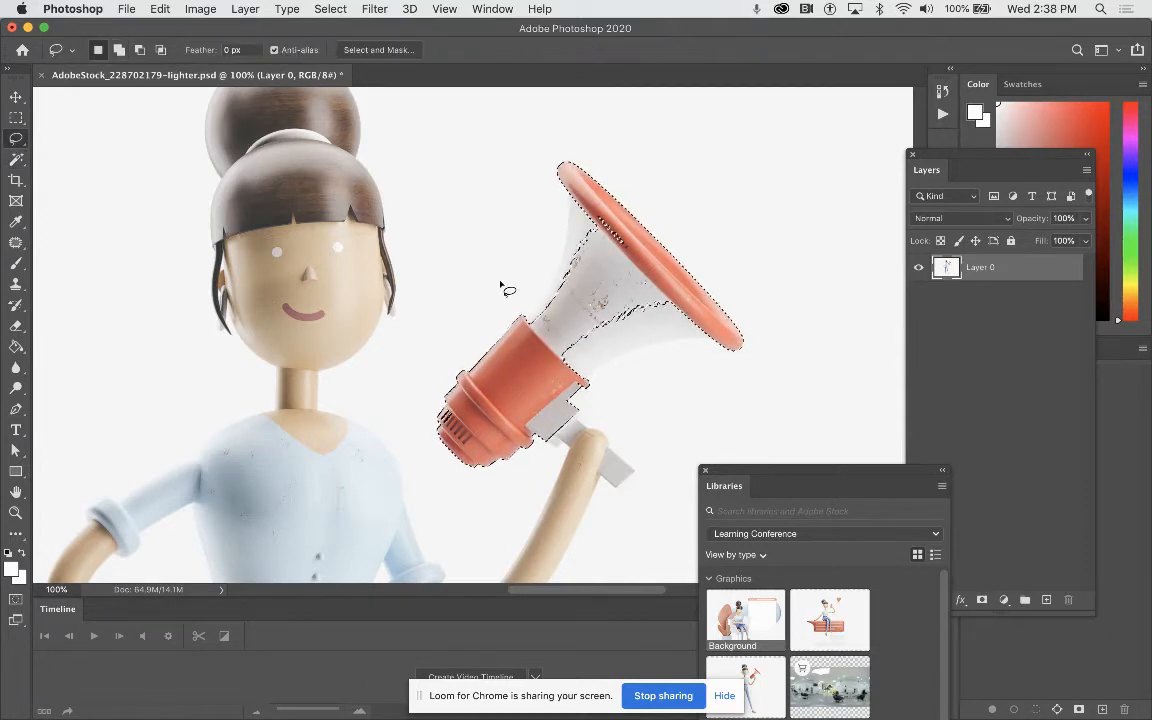
click(466, 290)
click(16, 221)
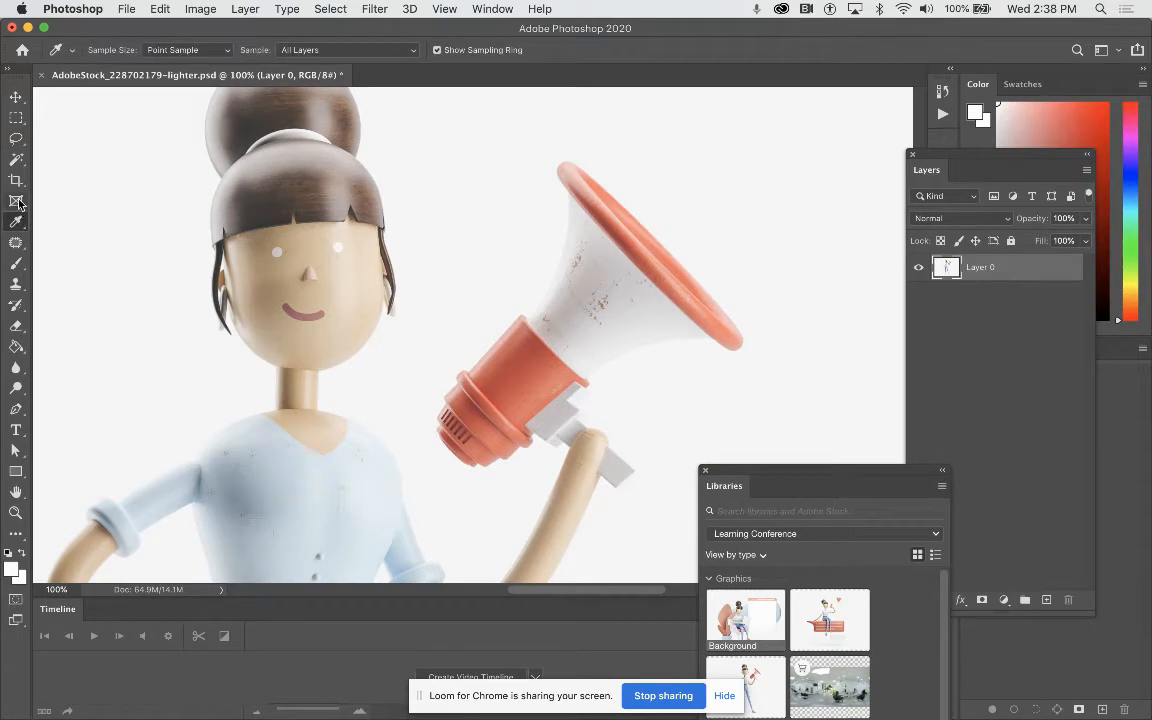
Step: Select the megaphone's orange body, its vent slots and the grey handle mount with the Magic Wand at a tolerance of 60
click(17, 160)
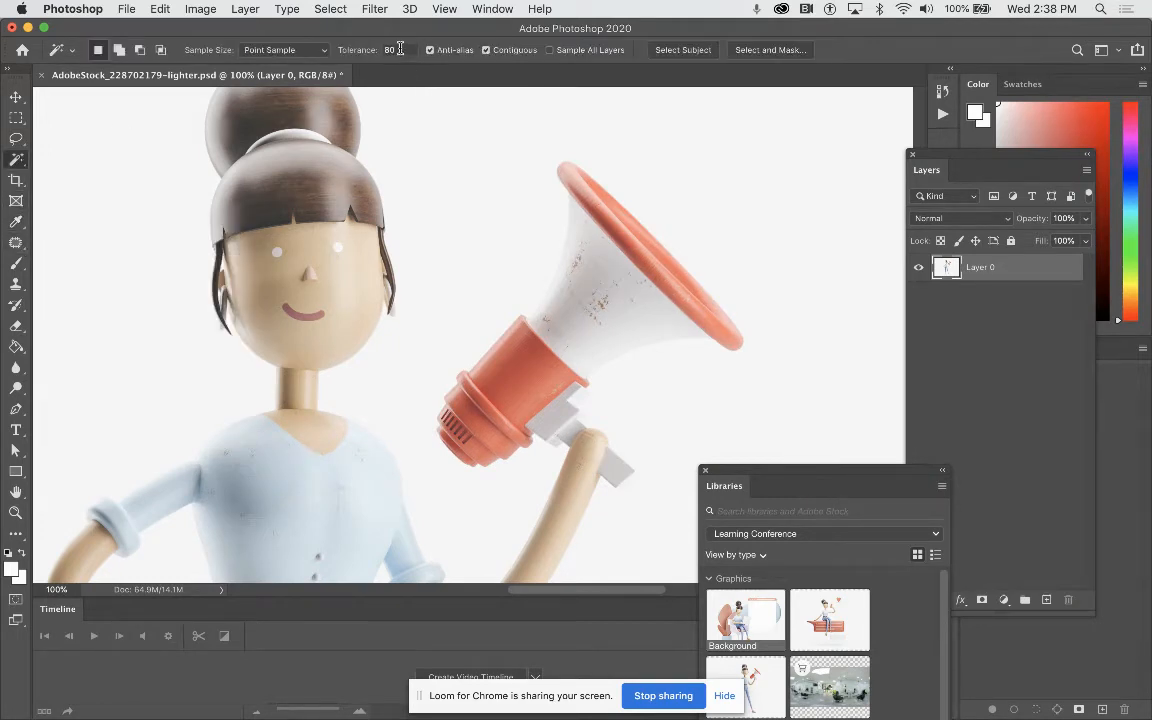
click(399, 49)
text(60)
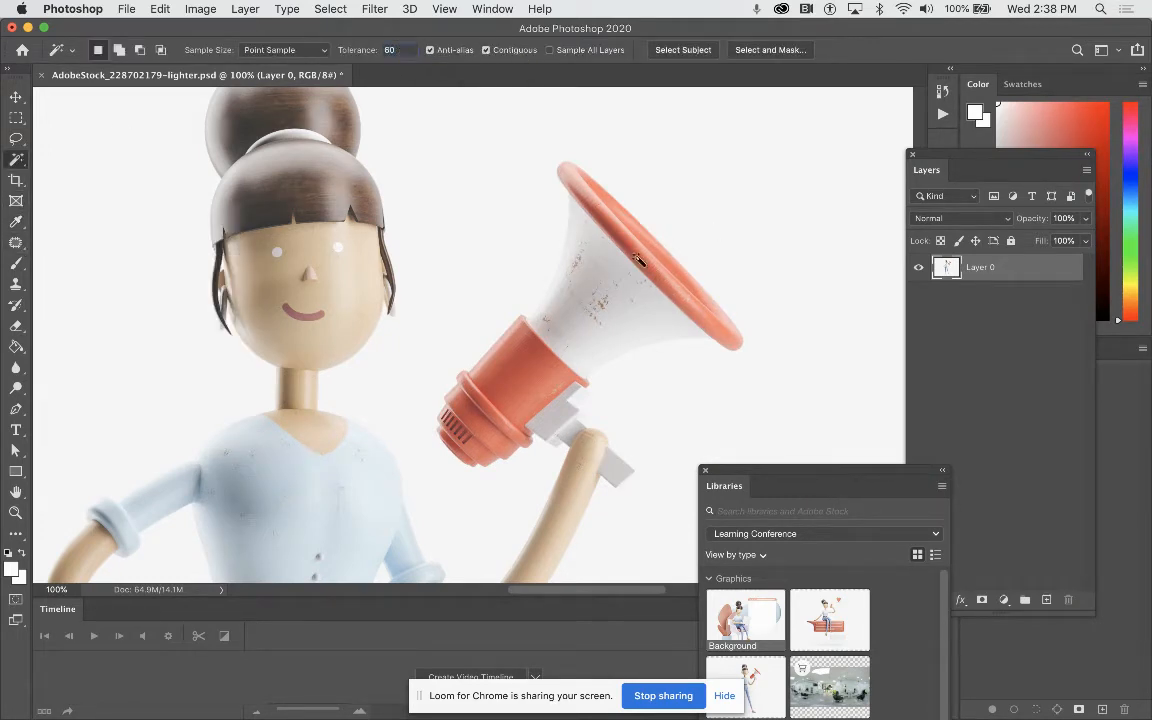
click(530, 400)
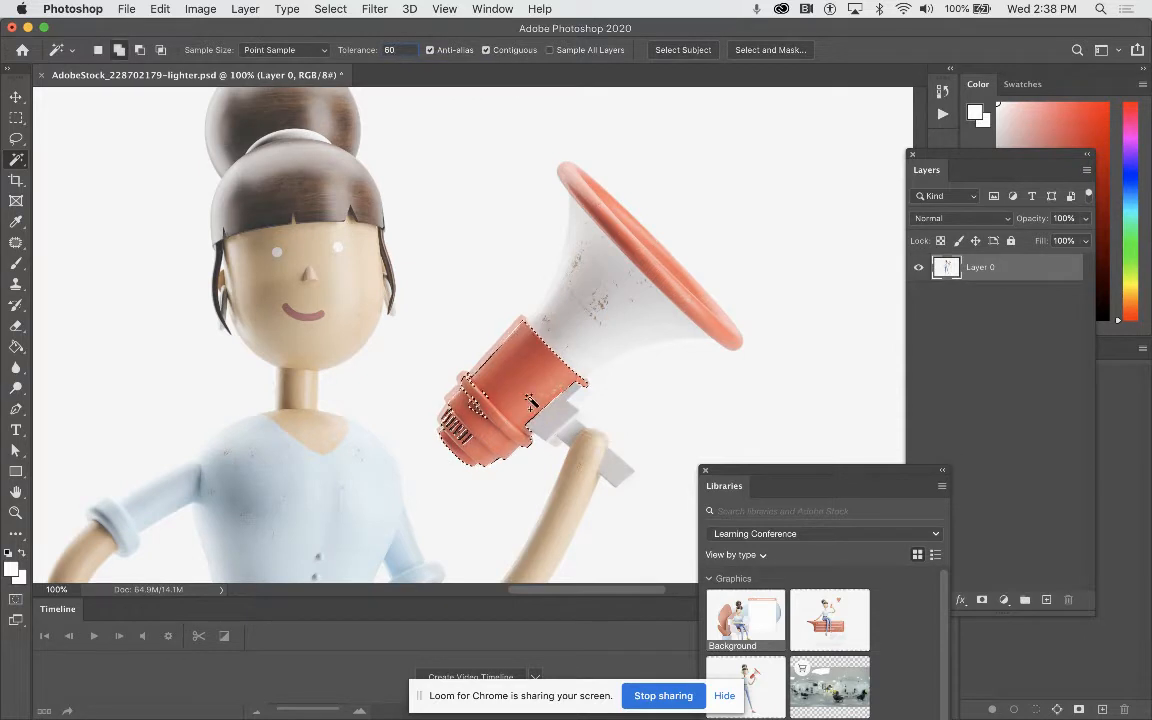
shift+click(462, 432)
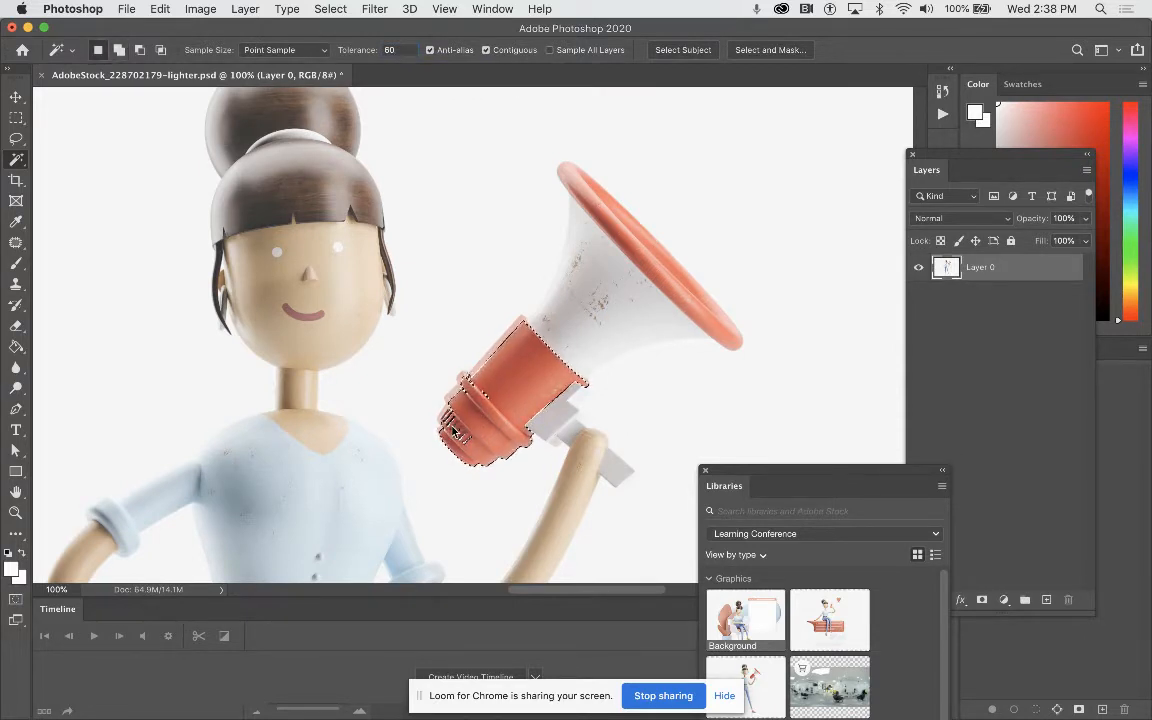
shift+click(450, 425)
shift+click(448, 418)
shift+click(560, 393)
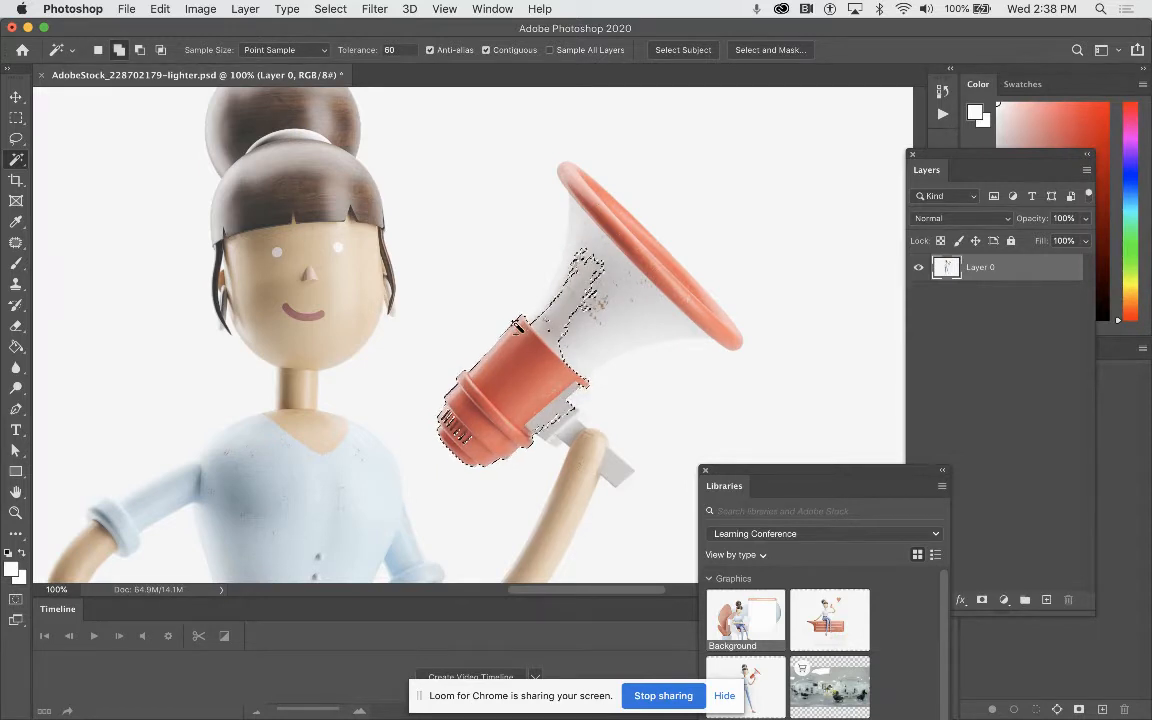
Step: Select the entire orange rim of the megaphone's horn with the Magic Wand at a tolerance of 30
click(399, 52)
text(30)
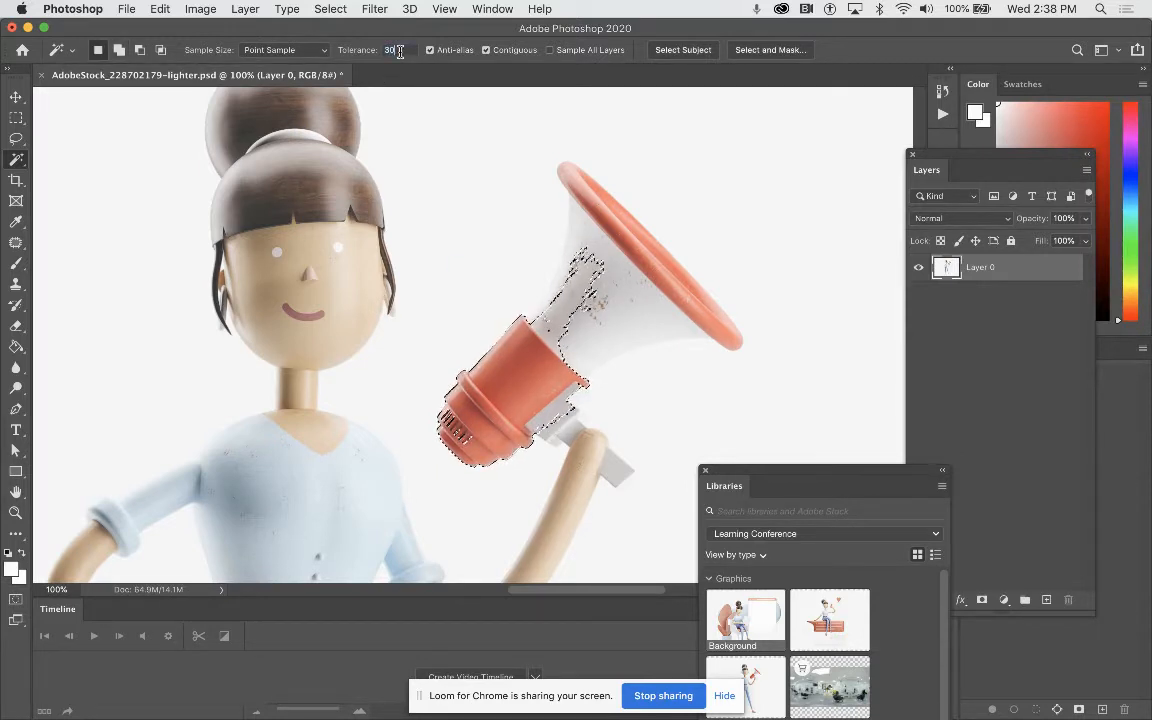
click(620, 240)
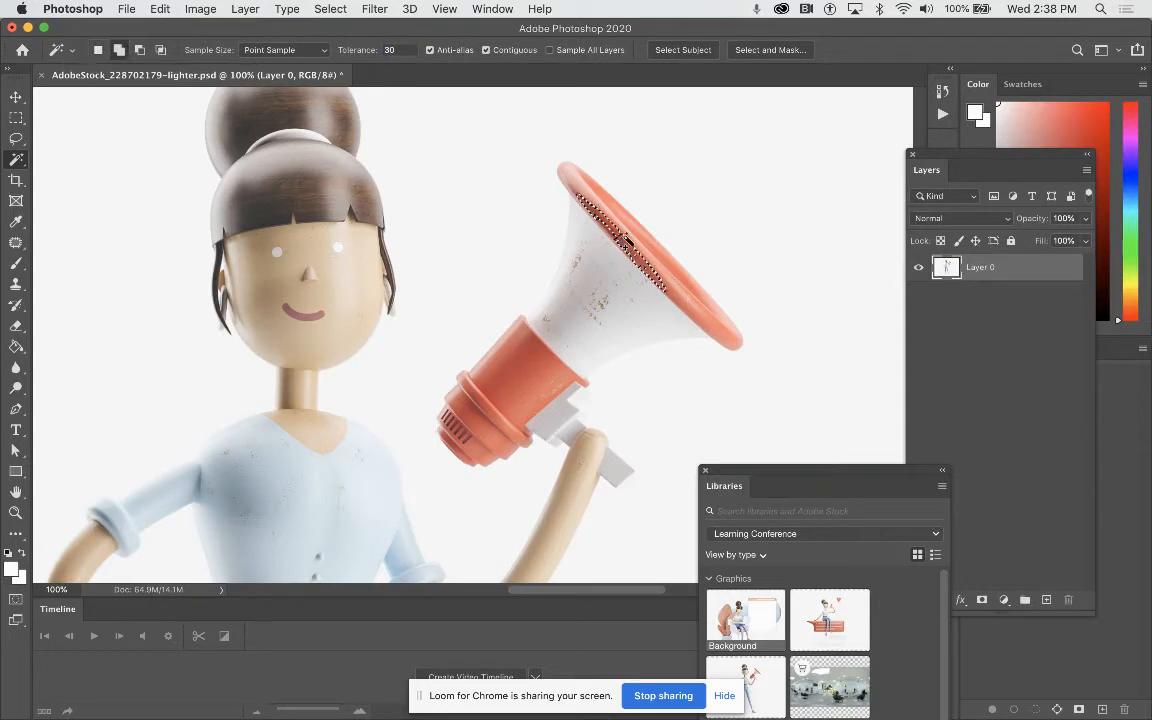
shift+click(660, 262)
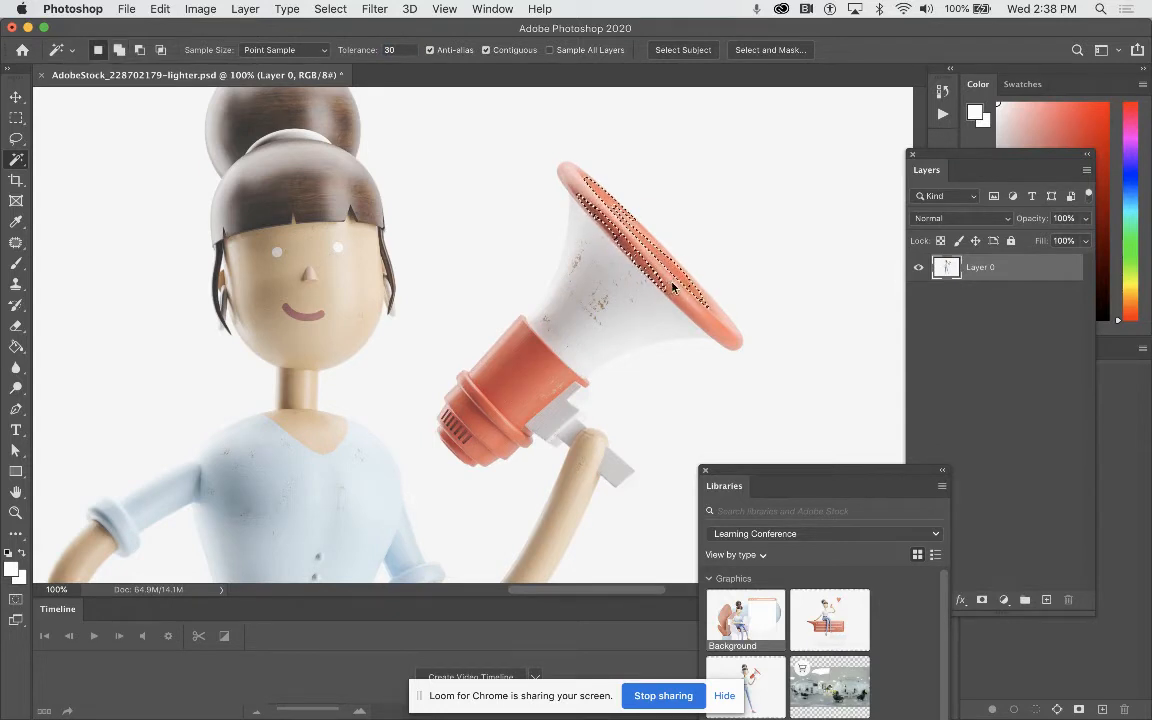
shift+click(676, 293)
shift+click(680, 299)
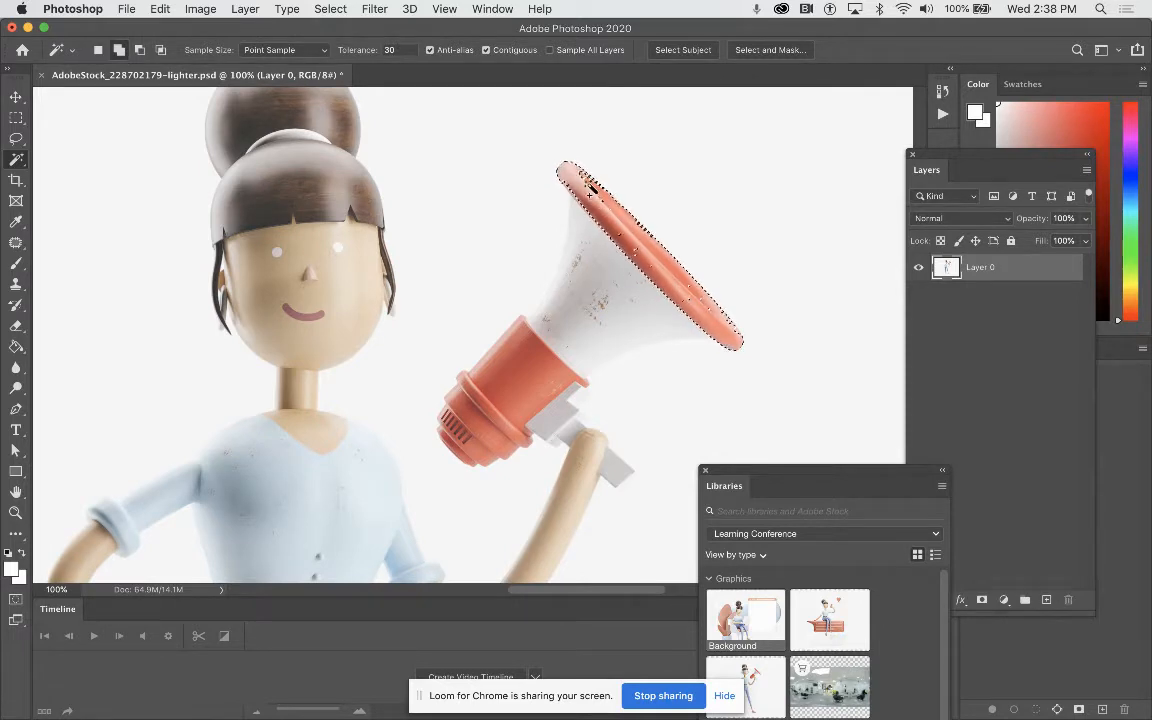
shift+click(585, 182)
shift+click(636, 252)
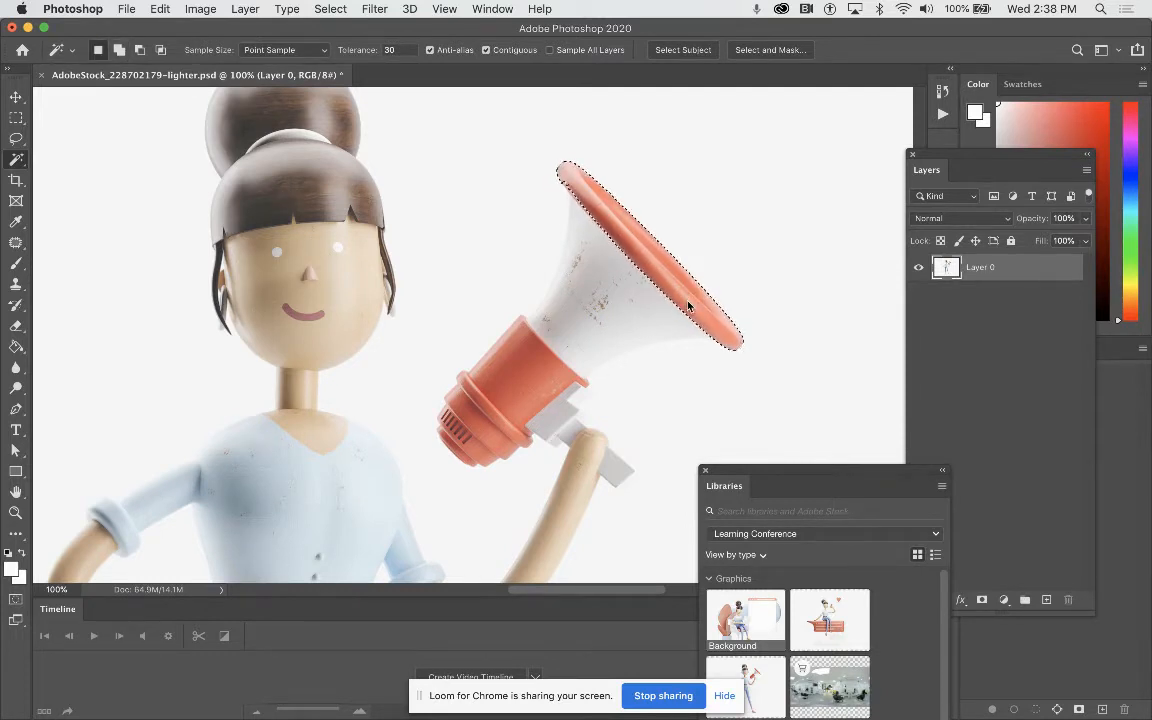
Step: Add the megaphone's orange body, its rear end and the area around the vent slots to the selection
shift+click(510, 390)
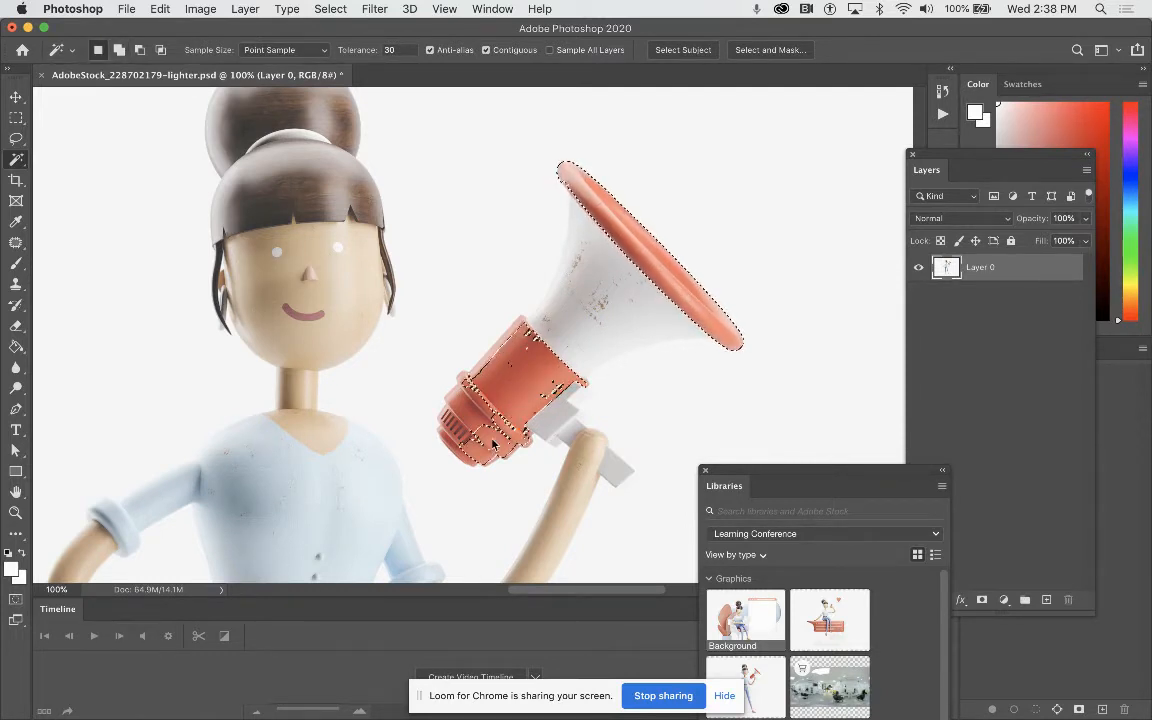
shift+click(460, 439)
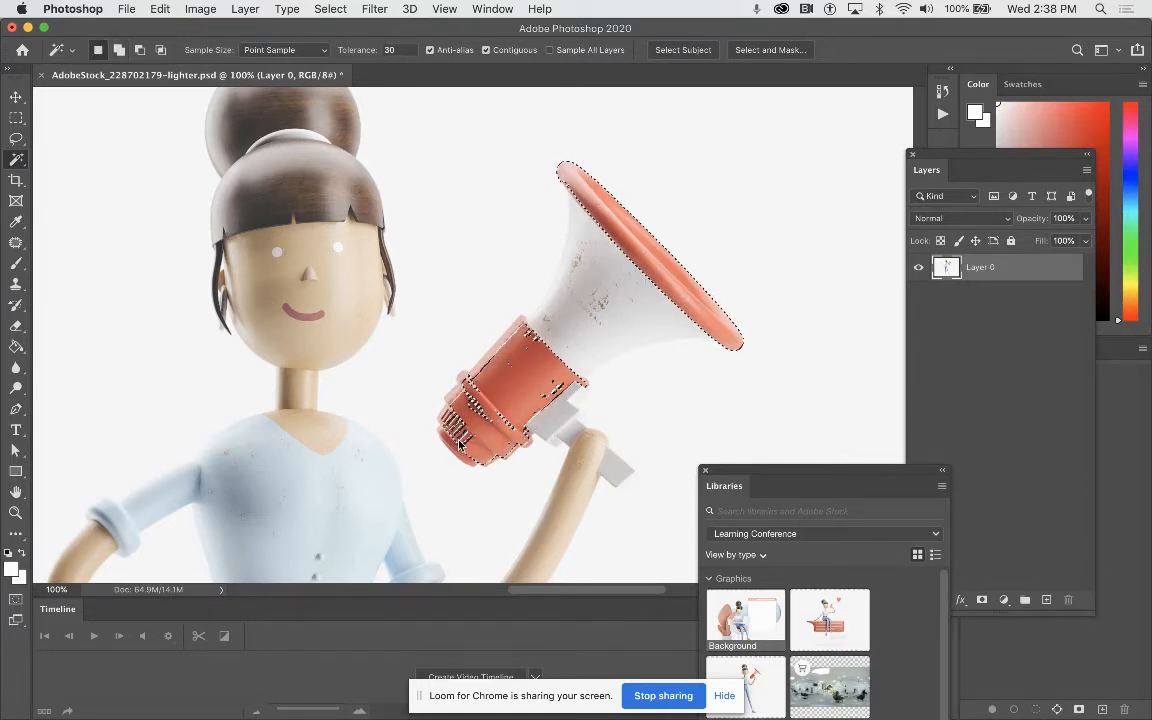
shift+click(456, 459)
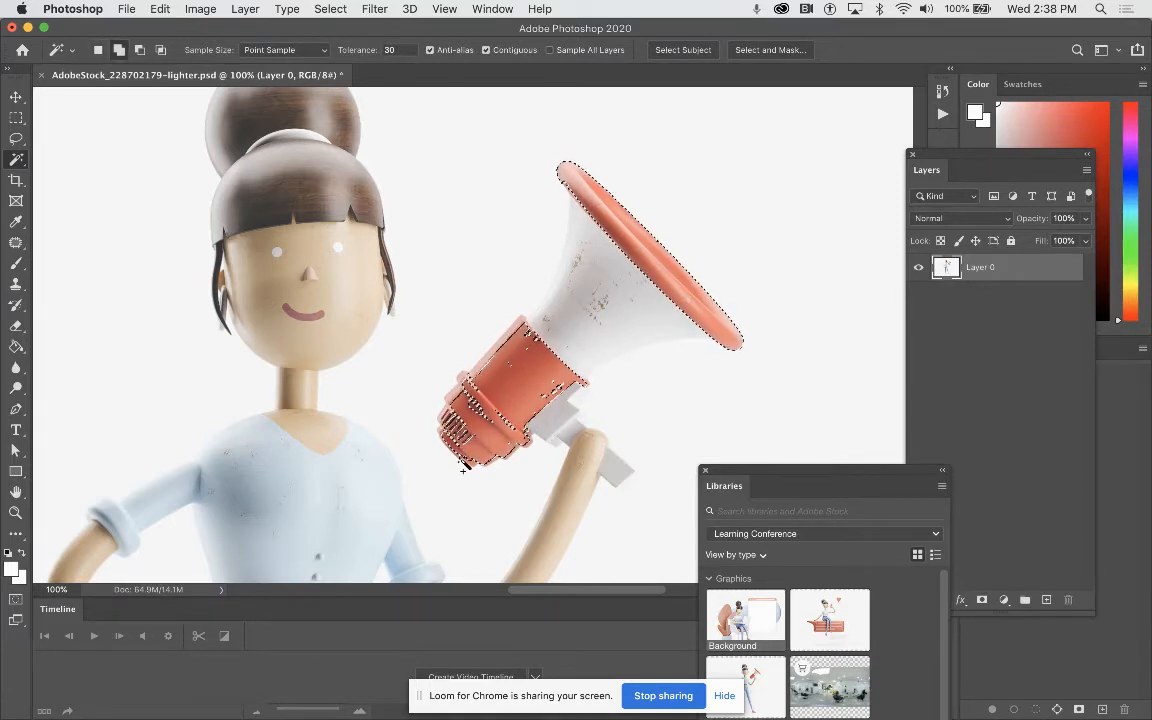
shift+click(465, 465)
shift+click(455, 431)
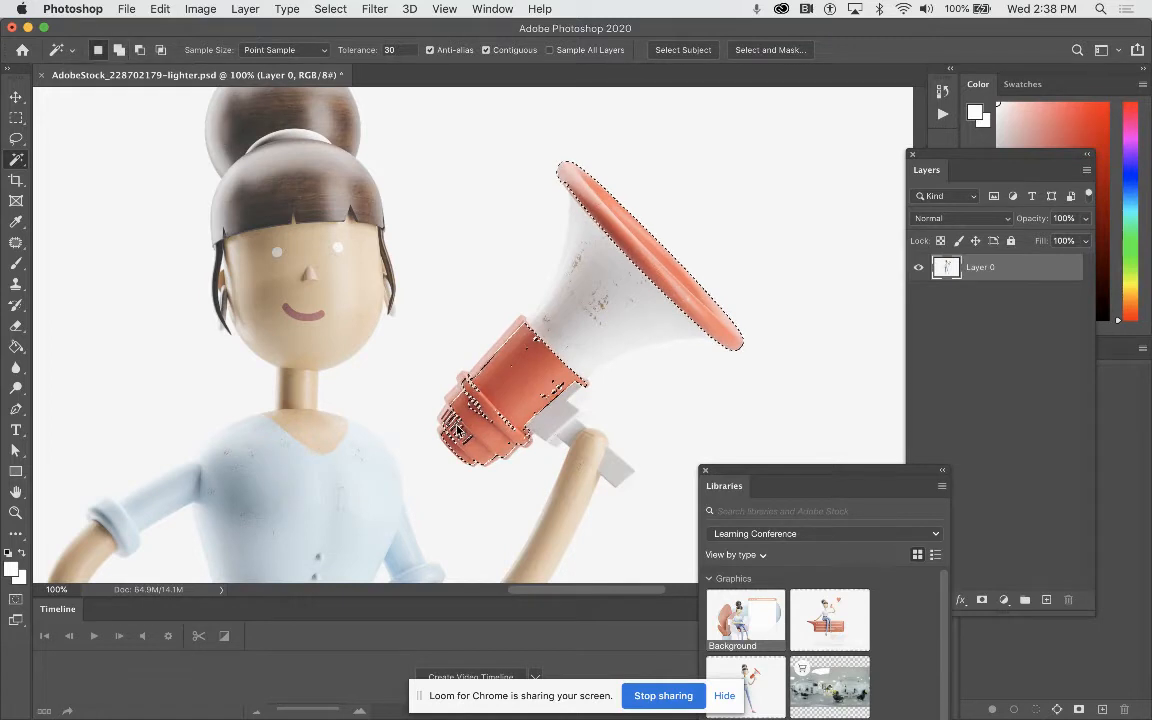
Step: Add the missed orange areas beside the handle mount, along the body's upper edge and below the raised ring to the selection
shift+click(551, 390)
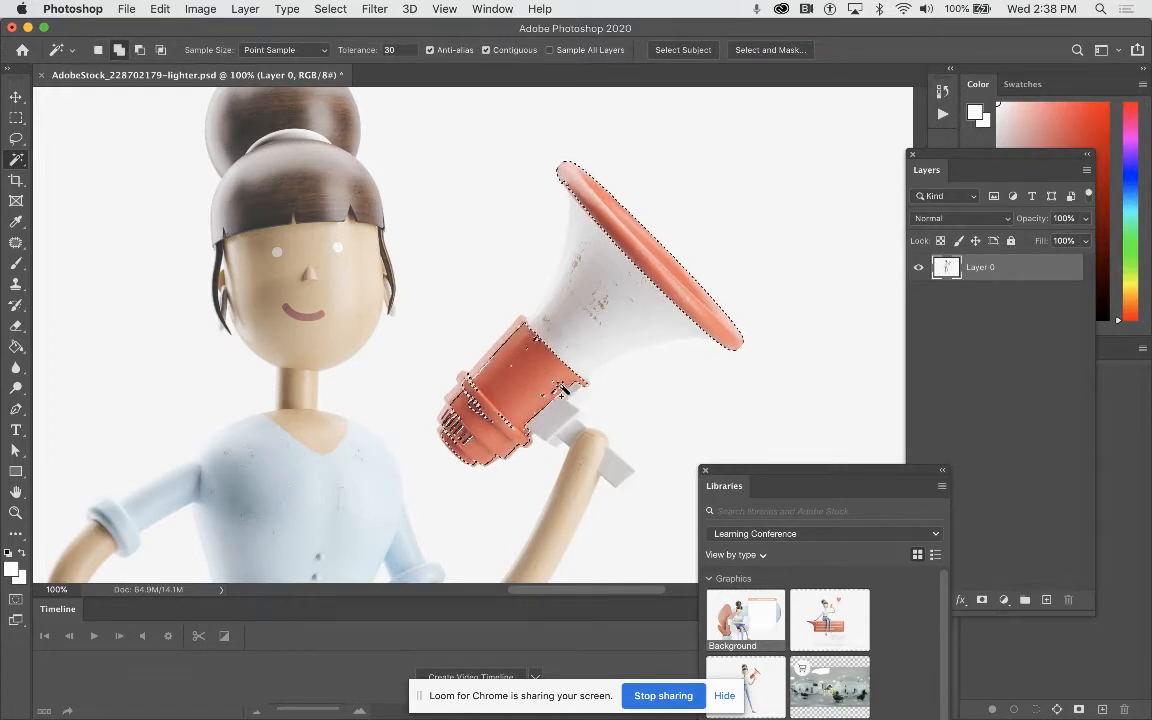
shift+click(549, 396)
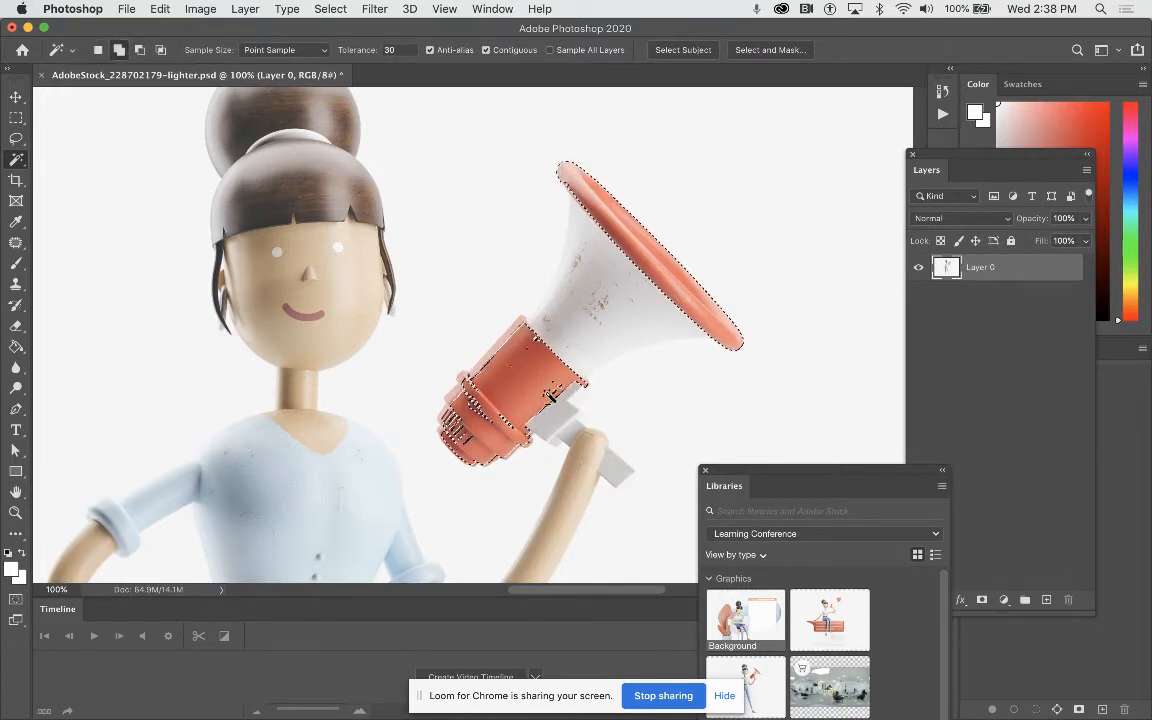
shift+click(500, 349)
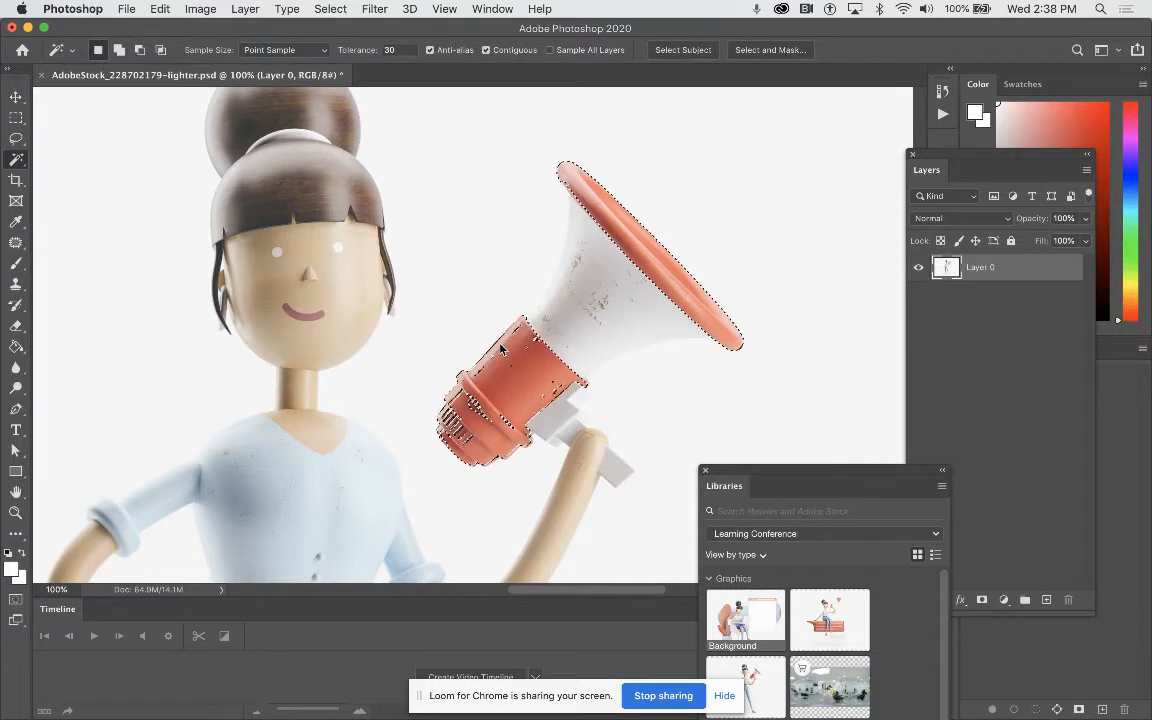
shift+click(454, 429)
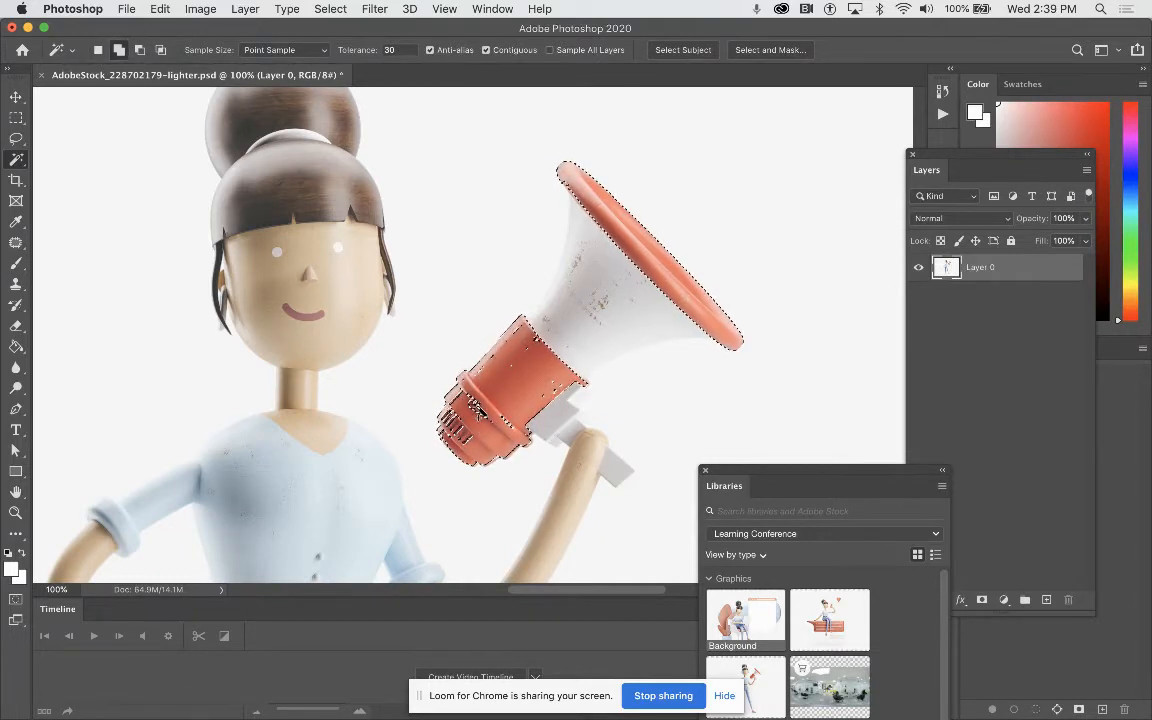
shift+click(480, 412)
shift+click(508, 424)
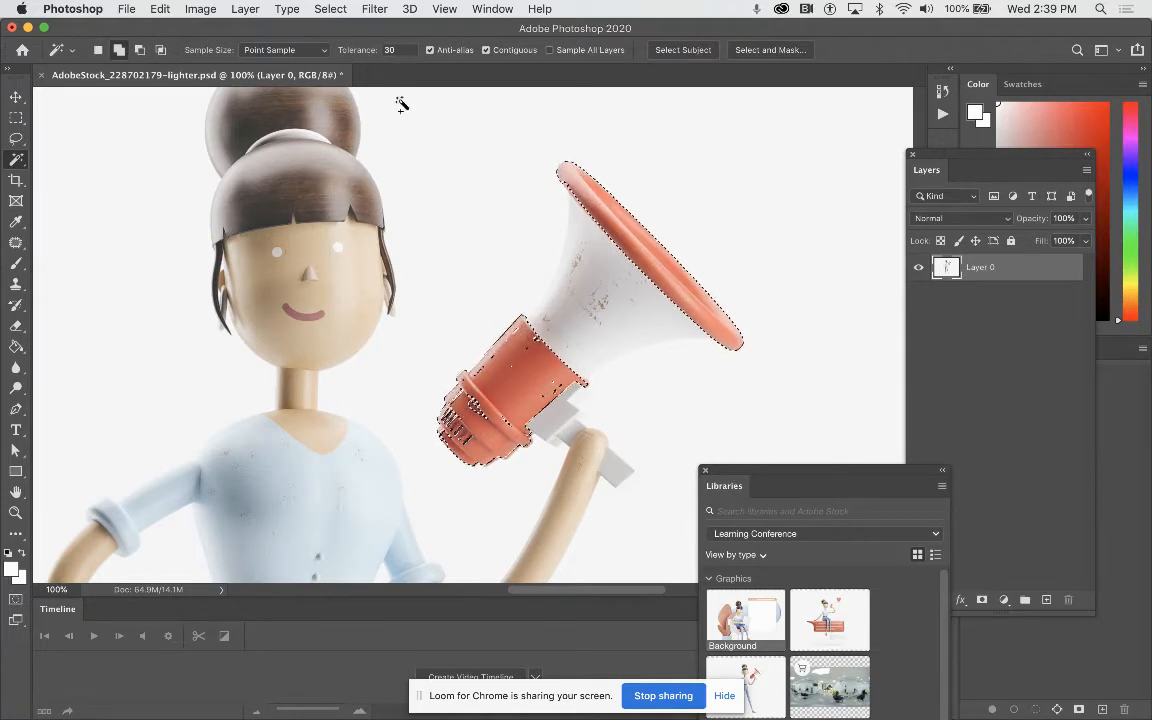
Step: Set the Magic Wand tolerance to 40 and add more of the megaphone's vent slots to the selection
click(398, 50)
text(40)
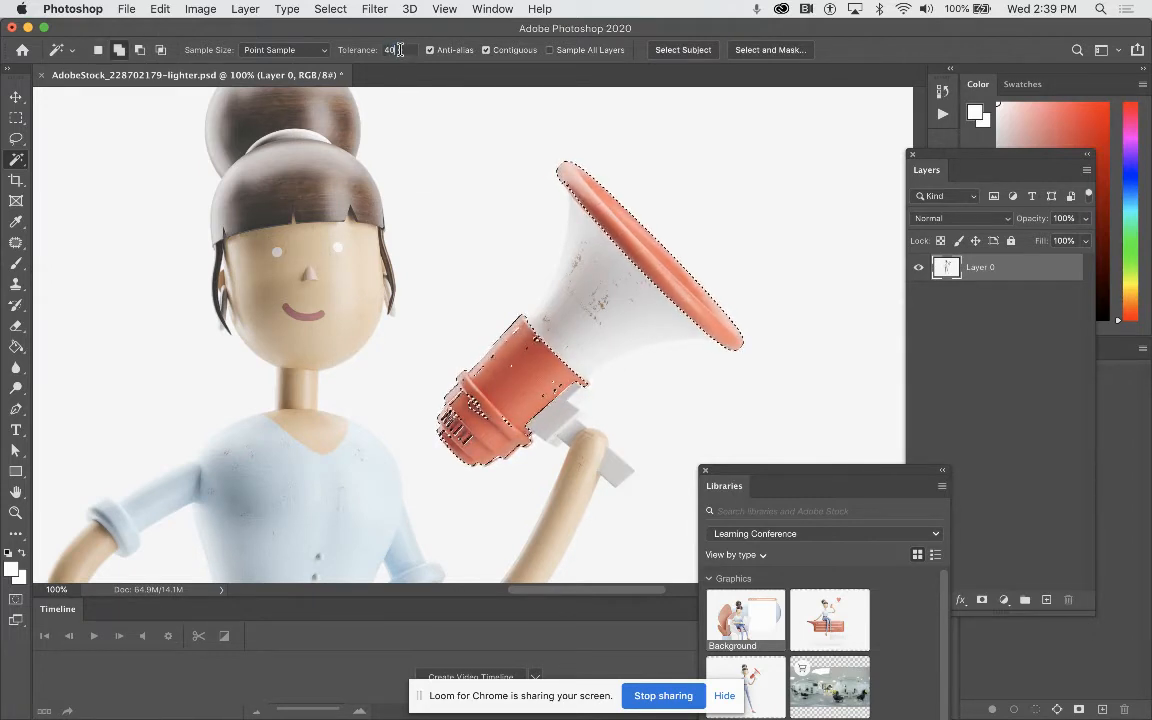
shift+click(462, 432)
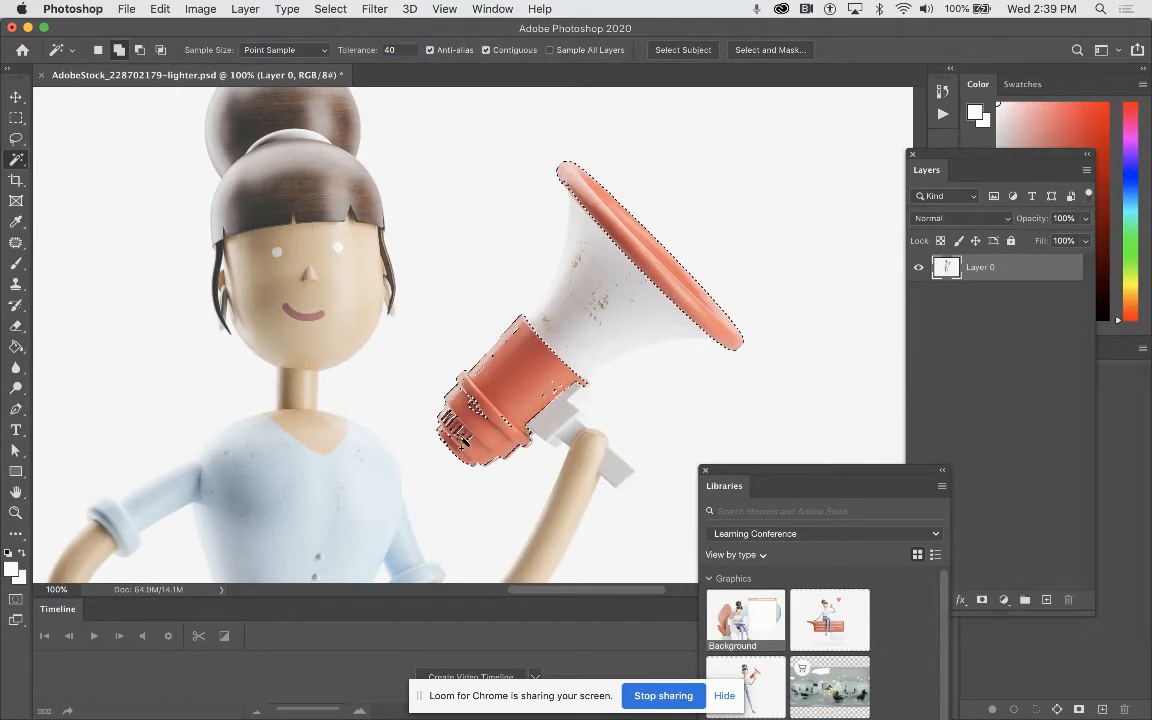
shift+click(454, 425)
shift+click(446, 418)
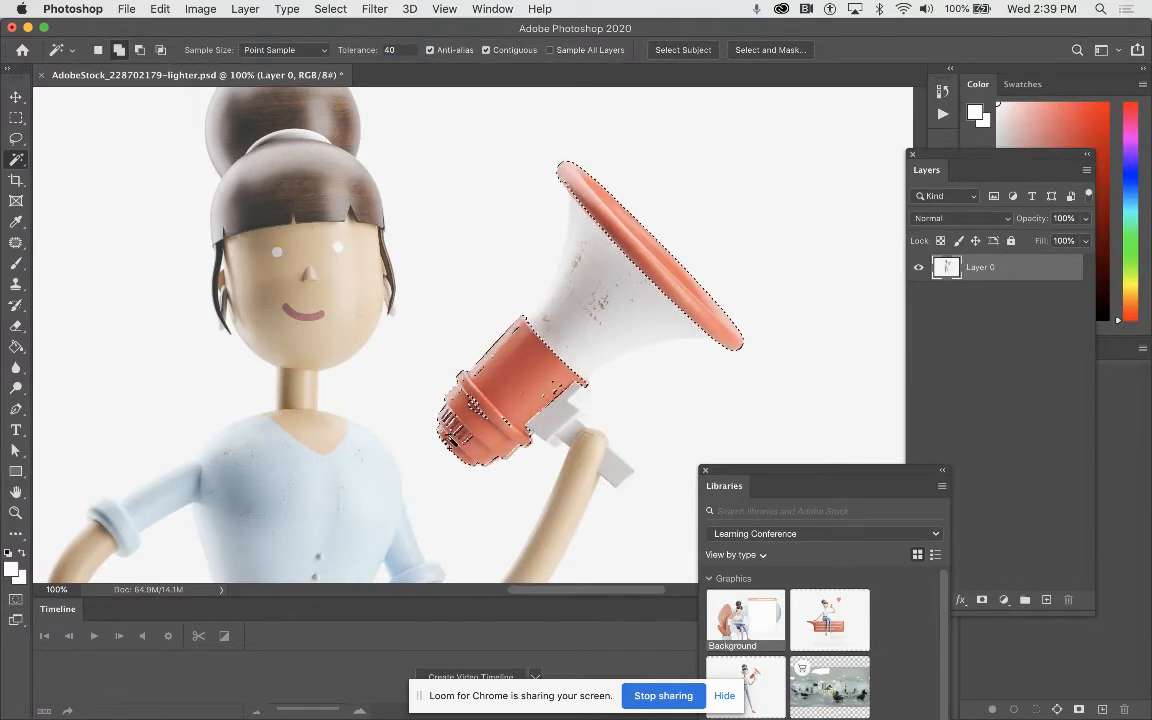
Step: Add the shaded strip behind the raised ring and the upper edge of the orange body to the selection
shift+click(456, 405)
shift+click(482, 410)
shift+click(473, 405)
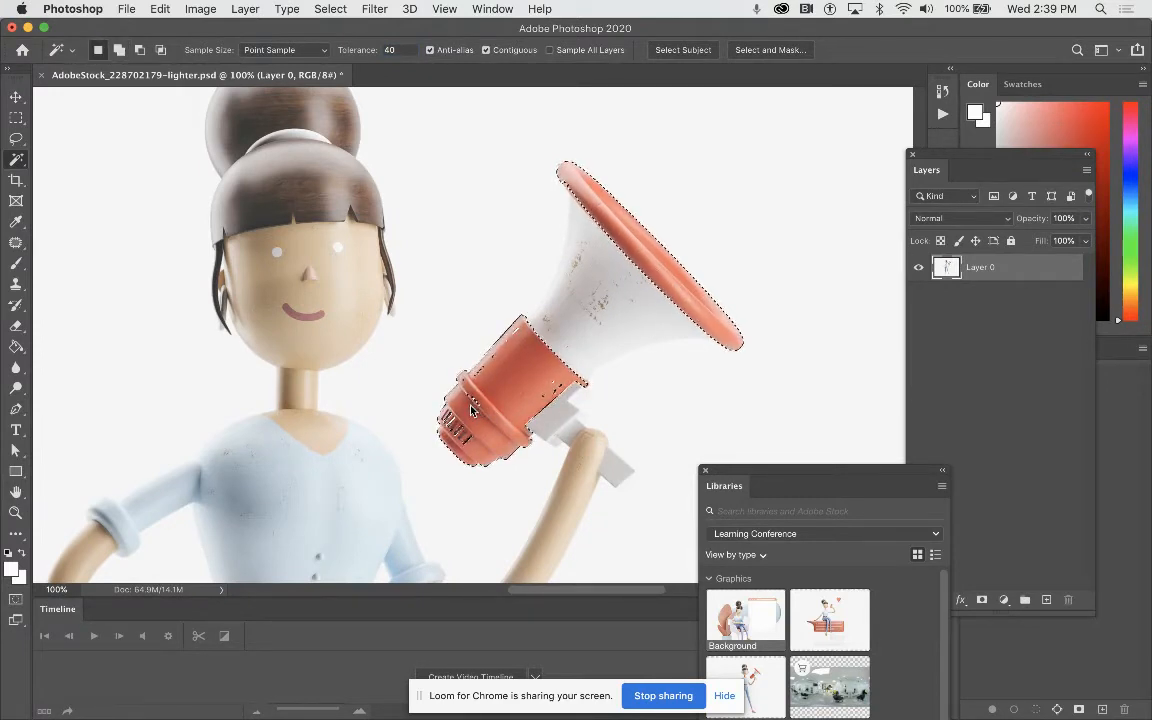
shift+click(472, 398)
shift+click(467, 394)
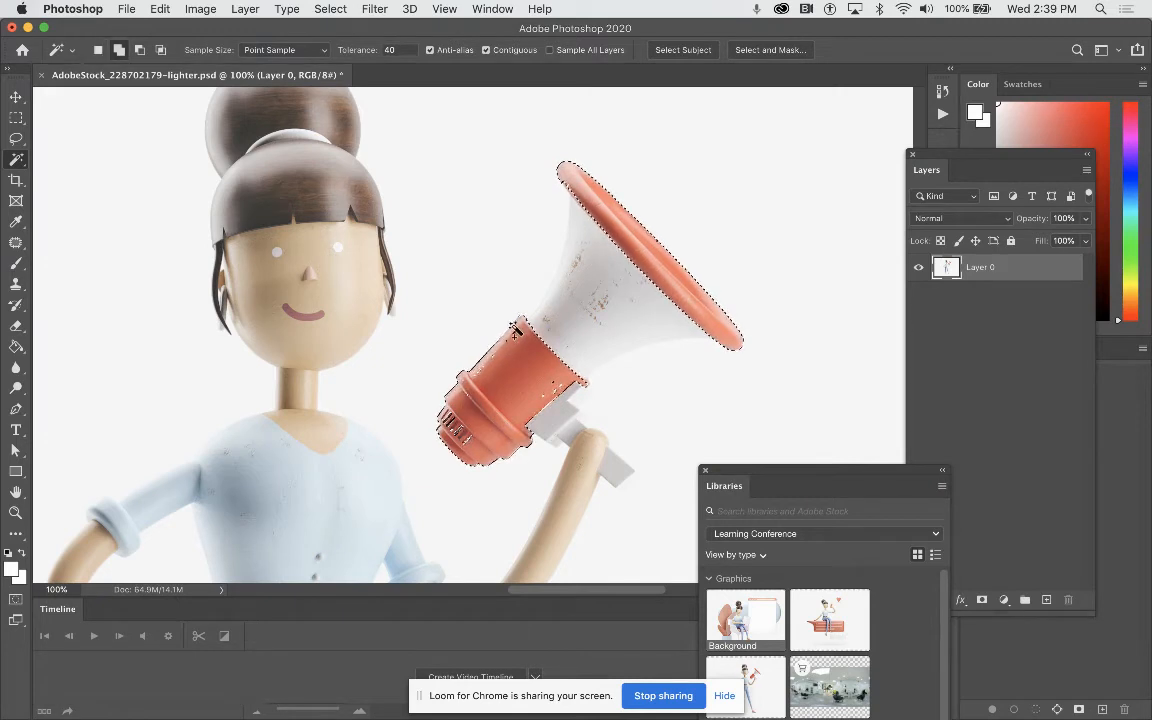
shift+click(514, 332)
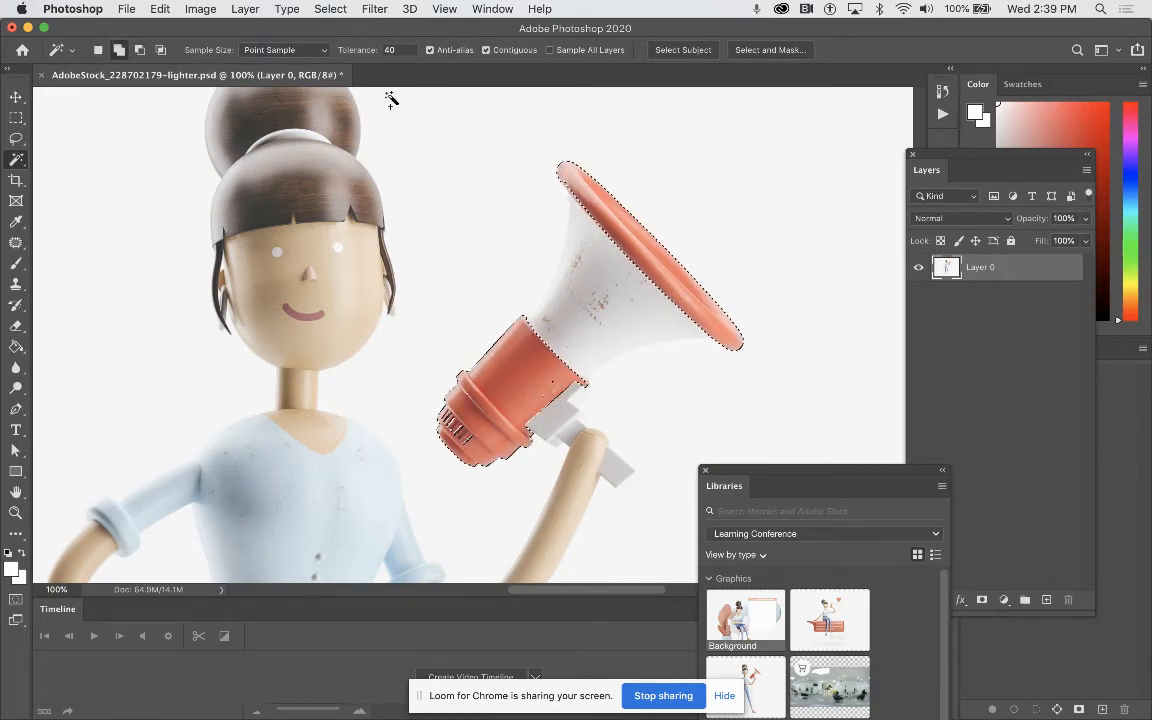
Step: Set the Magic Wand tolerance to 50 and add the leftover specks near the handle mount and in the vent slots to the selection
click(392, 50)
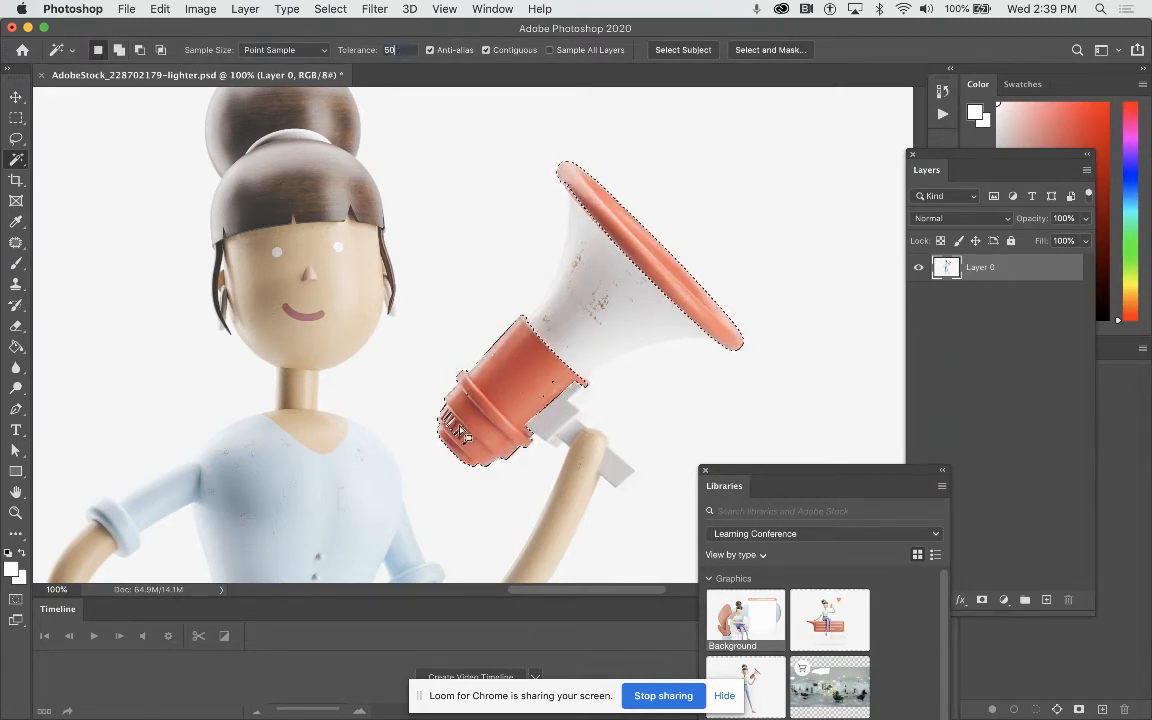
shift+click(547, 400)
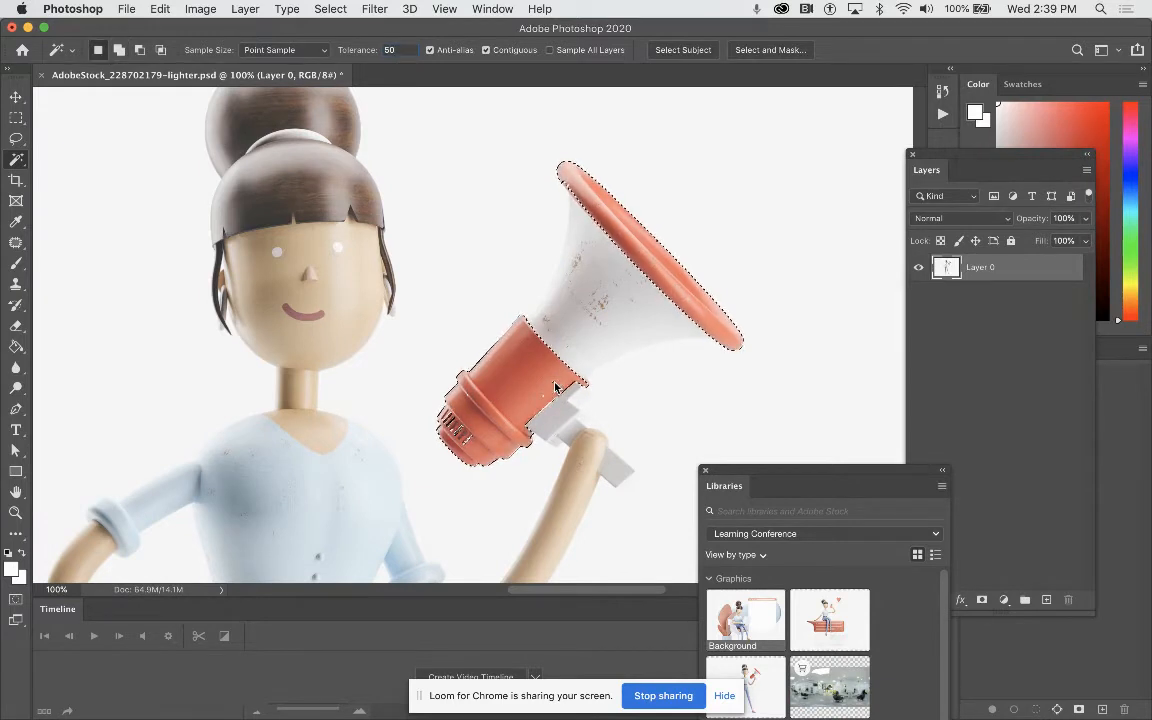
shift+click(460, 430)
shift+click(458, 436)
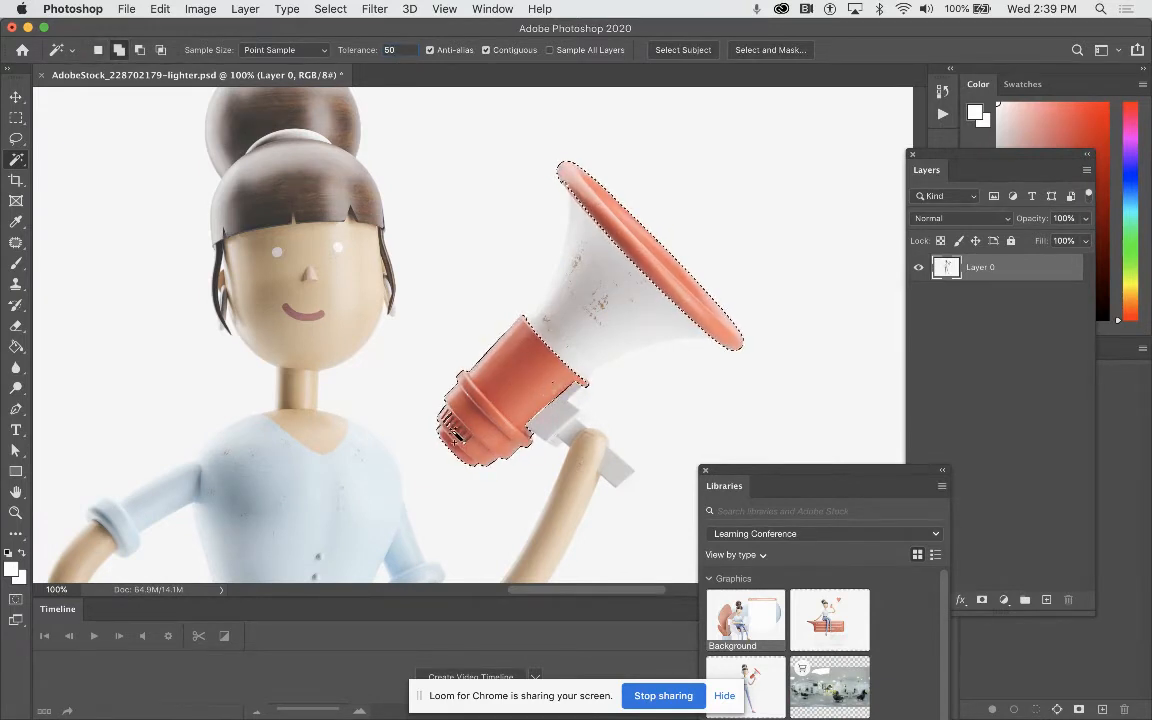
shift+click(449, 427)
shift+click(450, 424)
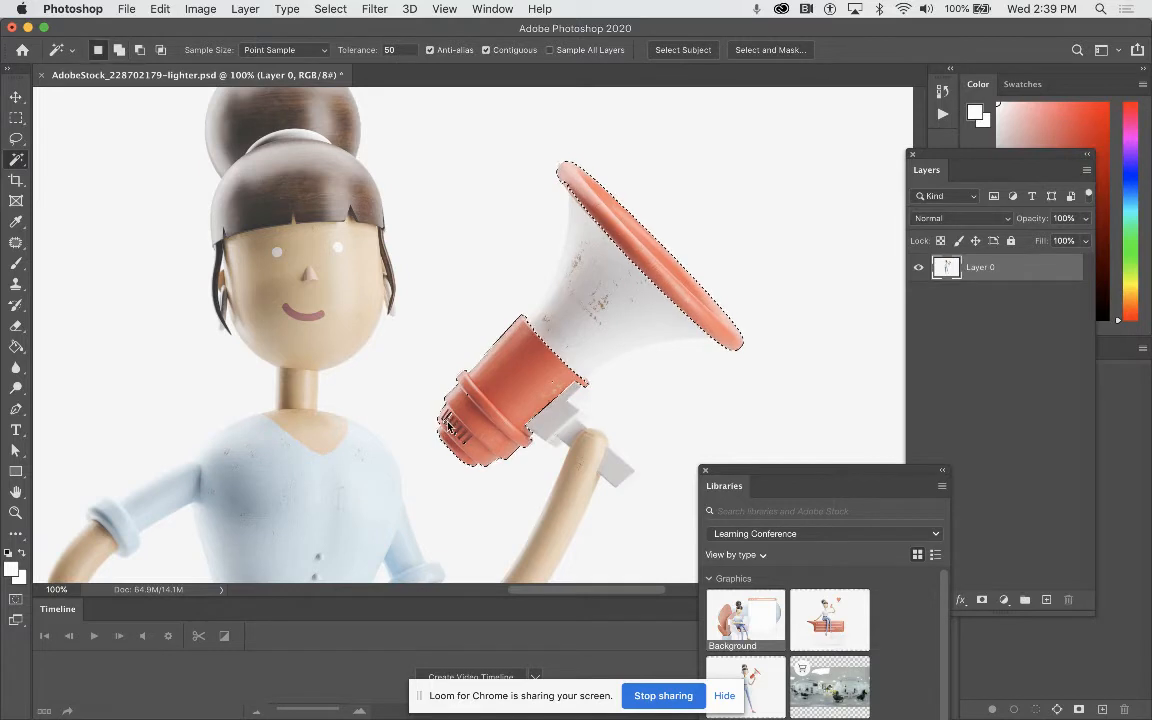
shift+click(465, 446)
shift+click(462, 443)
shift+click(458, 439)
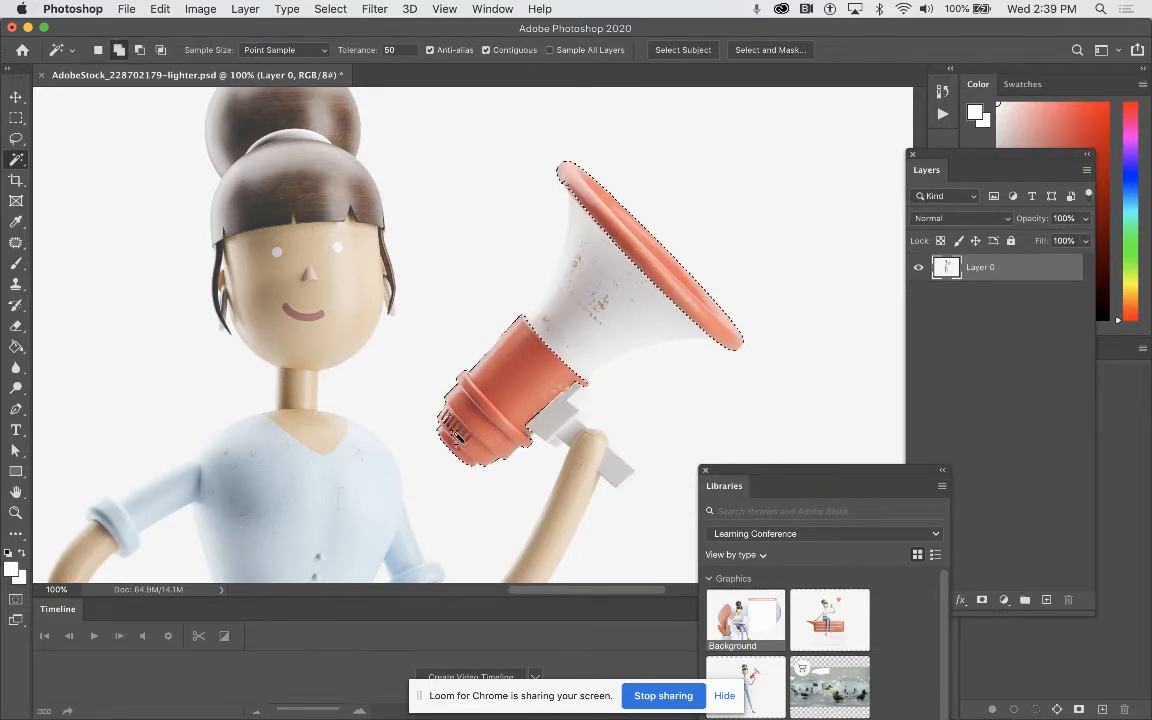
shift+click(455, 436)
shift+click(447, 425)
shift+click(446, 419)
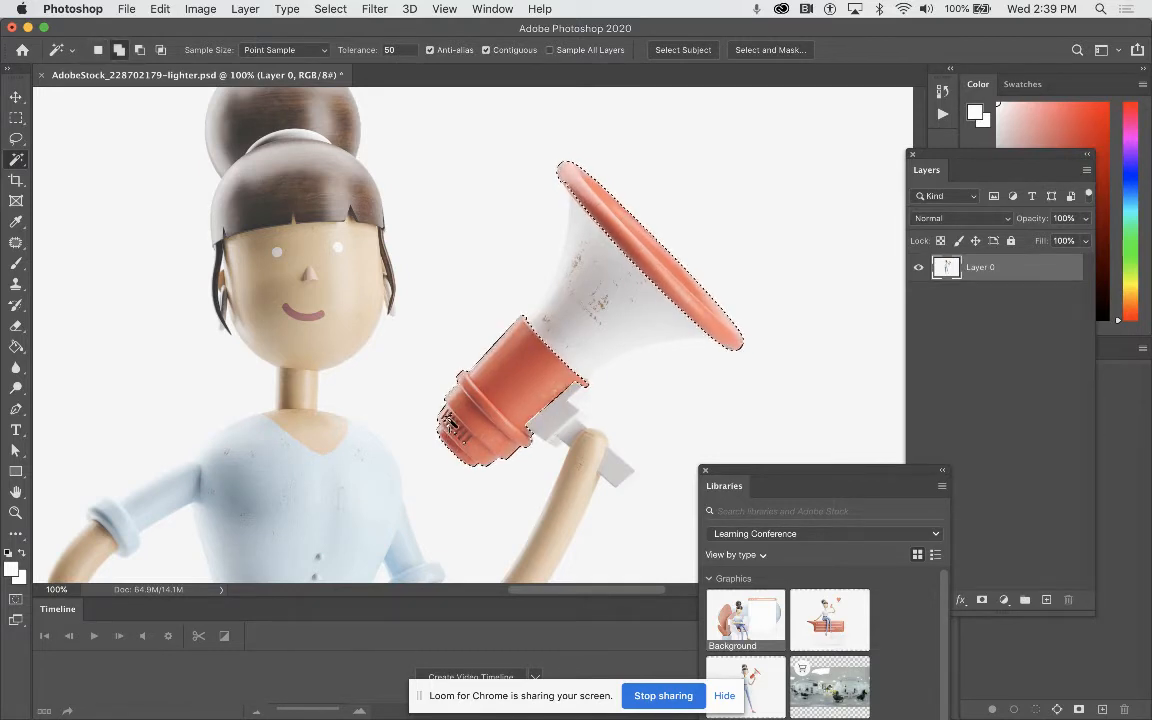
shift+click(463, 443)
shift+click(458, 439)
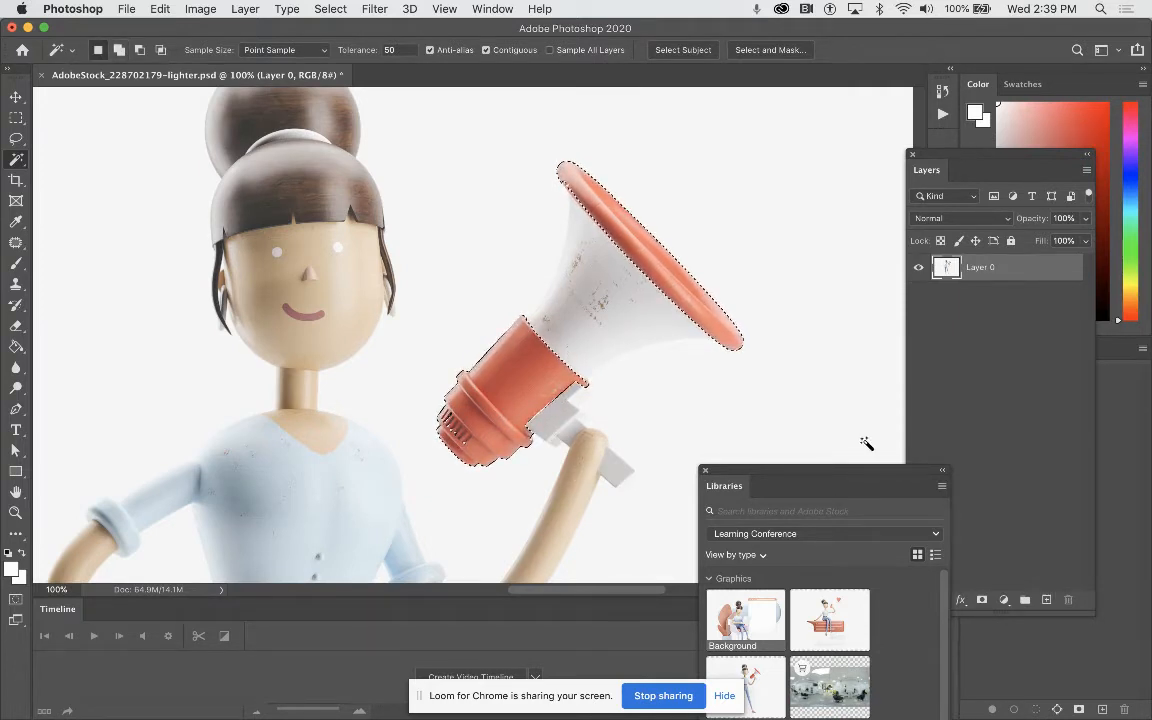
Step: Add a Hue/Saturation adjustment layer masked to the selected orange parts of the megaphone
drag(812, 469, 719, 318)
click(1004, 600)
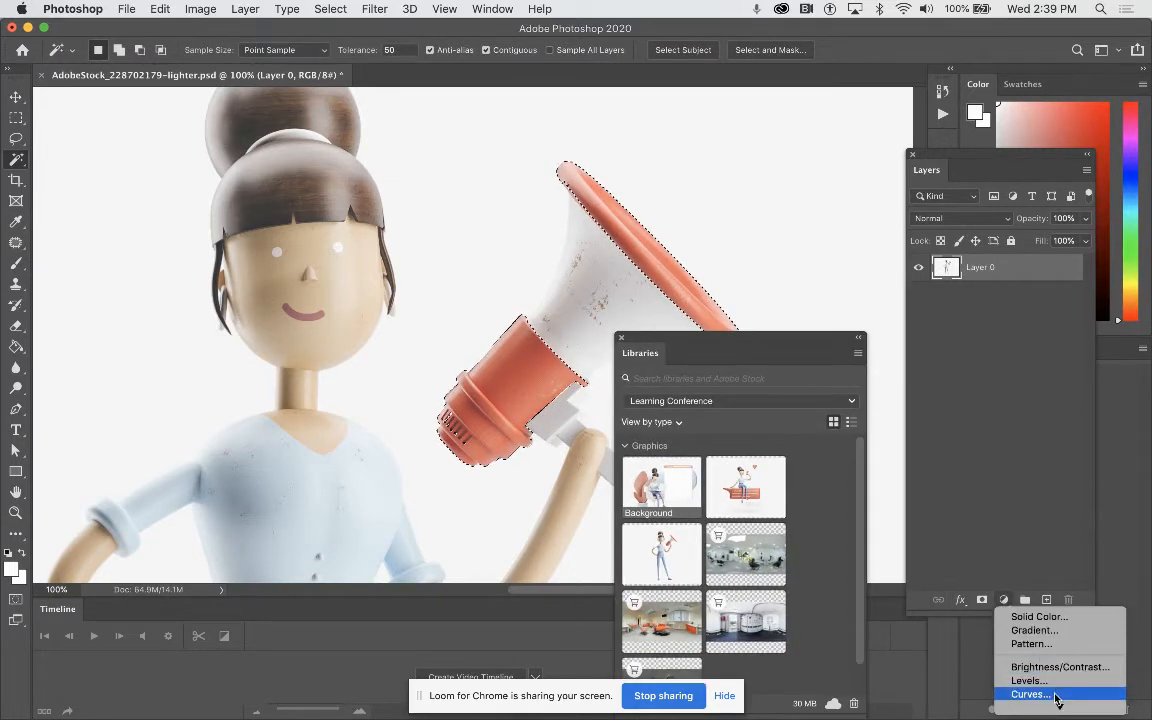
mouse_move(1057, 707)
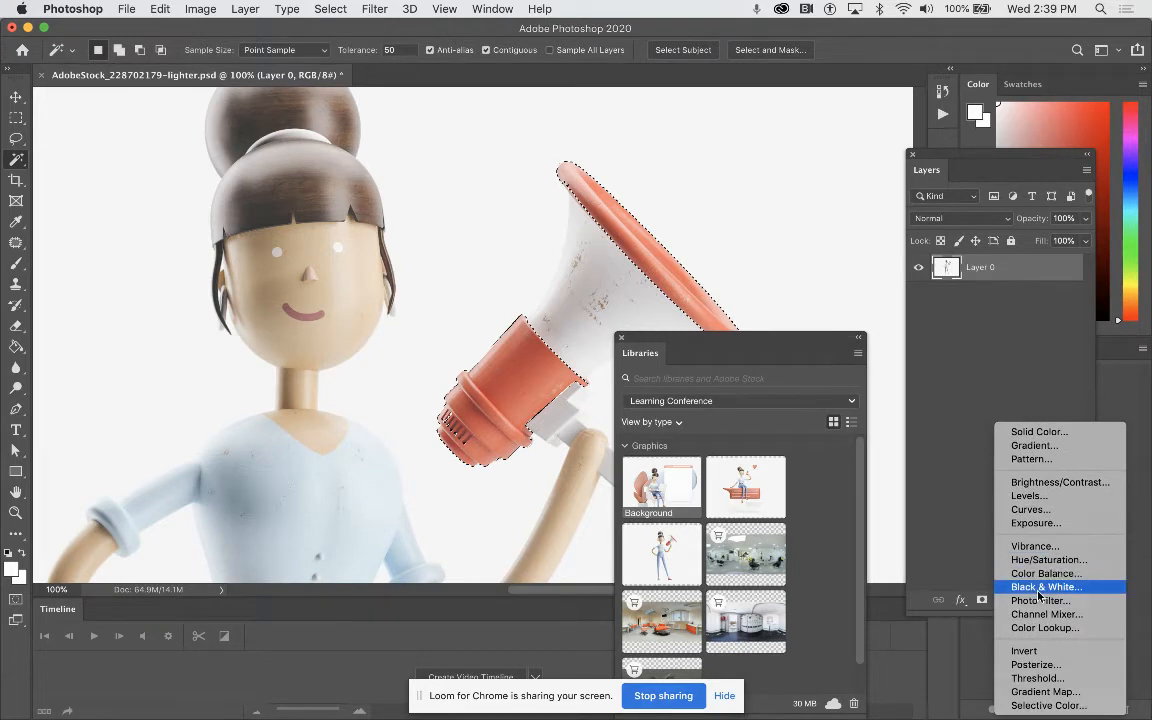
click(964, 530)
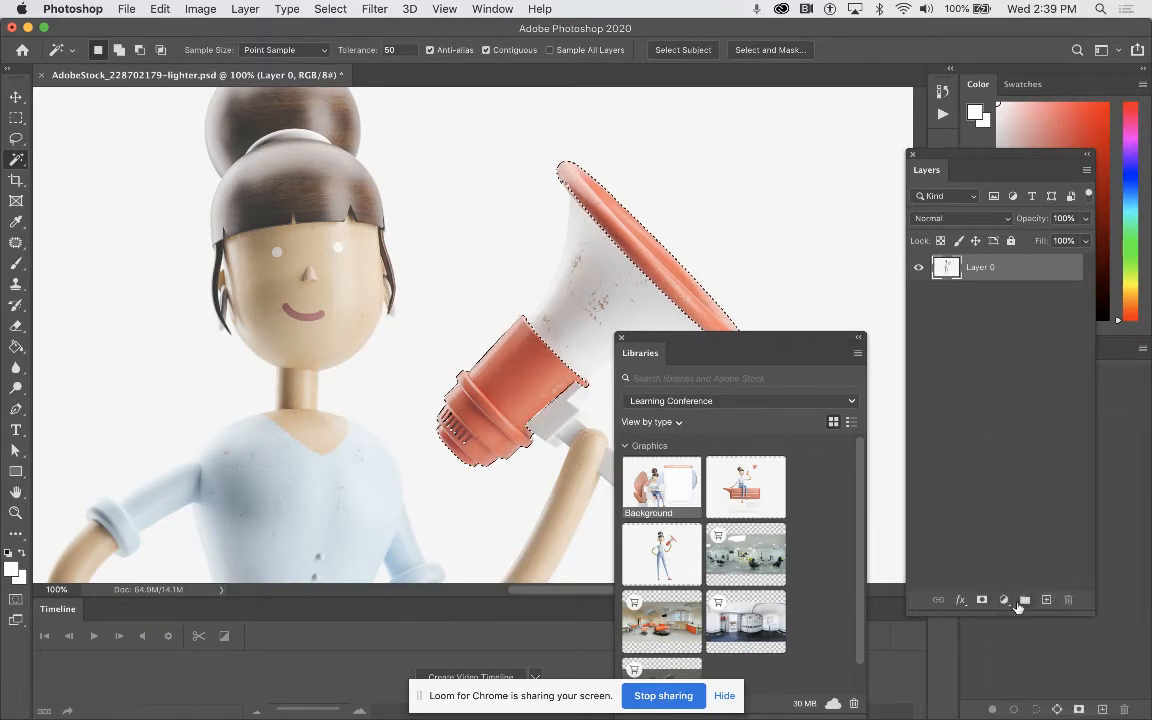
click(1006, 602)
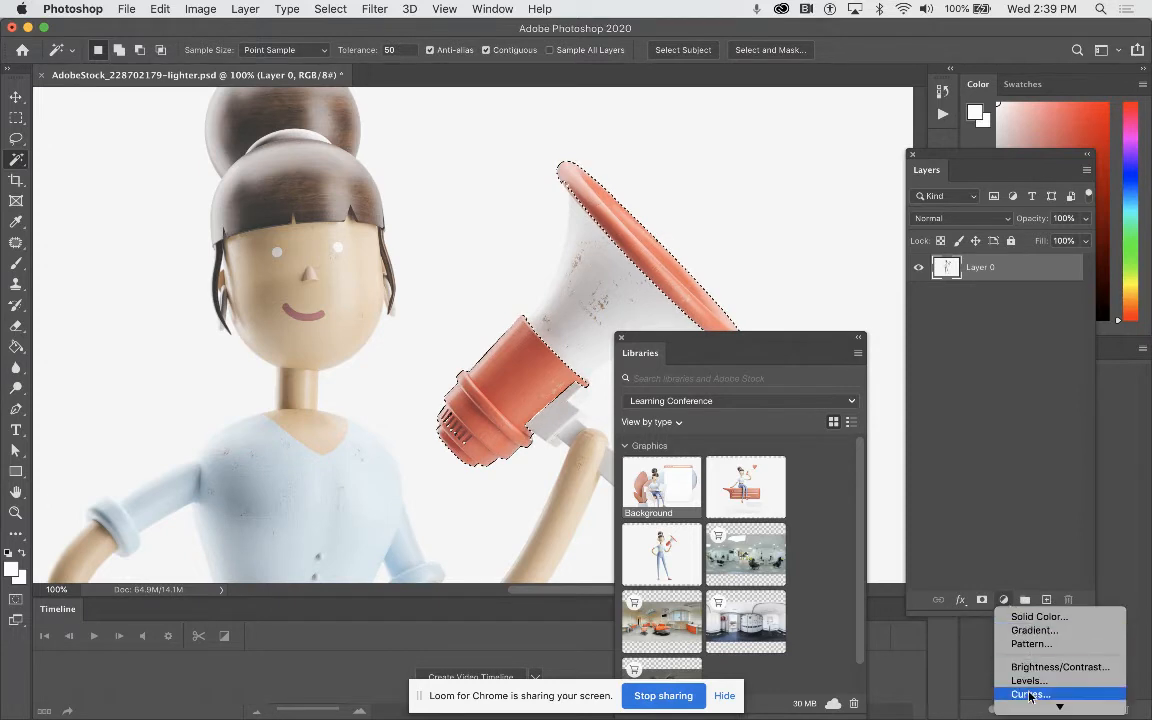
click(1045, 636)
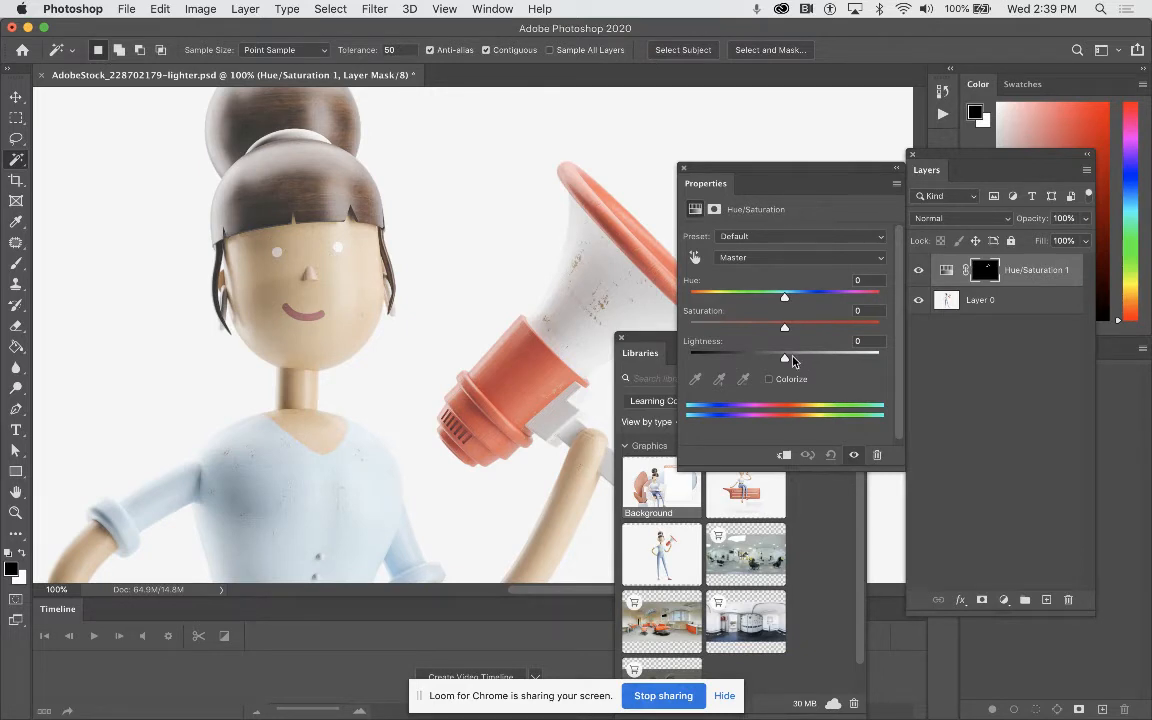
Step: Set the megaphone adjustment's lightness to +18 and its saturation to -13
drag(790, 362, 773, 333)
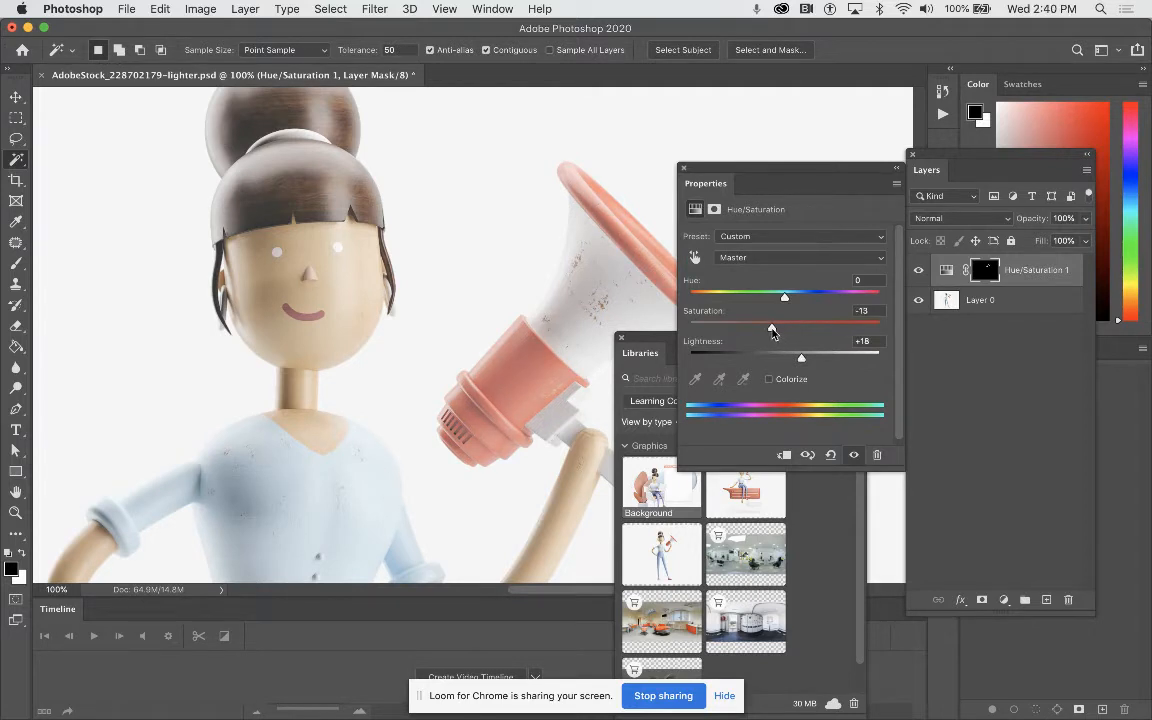
scroll(422, 462, down, 10)
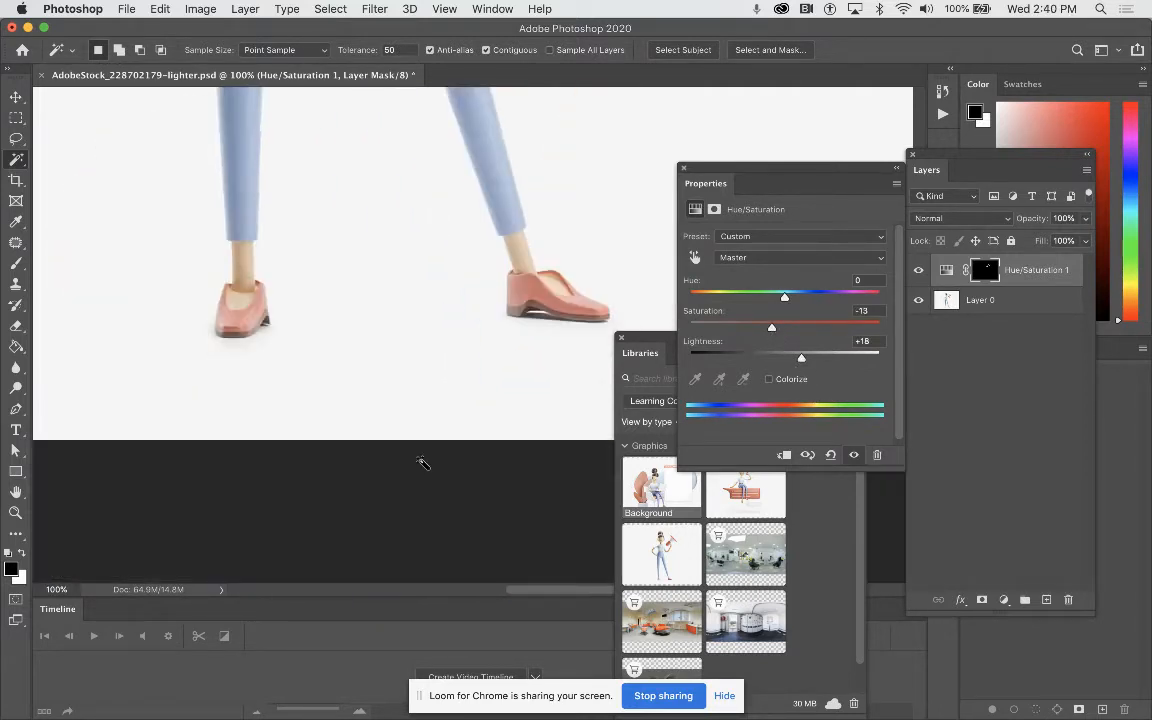
scroll(422, 462, up, 8)
scroll(420, 463, down, 10)
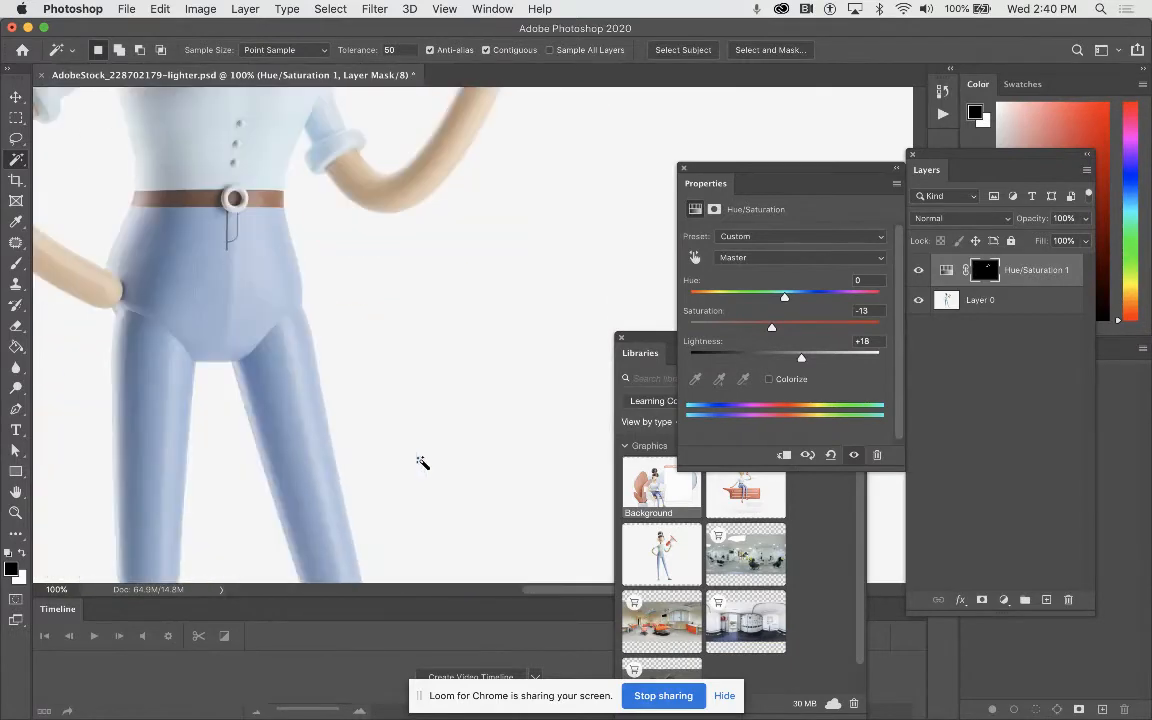
Step: Merge the Hue/Saturation adjustment layer with Layer 0 into a single layer
scroll(420, 463, up, 8)
scroll(420, 463, right, 3)
click(1020, 302)
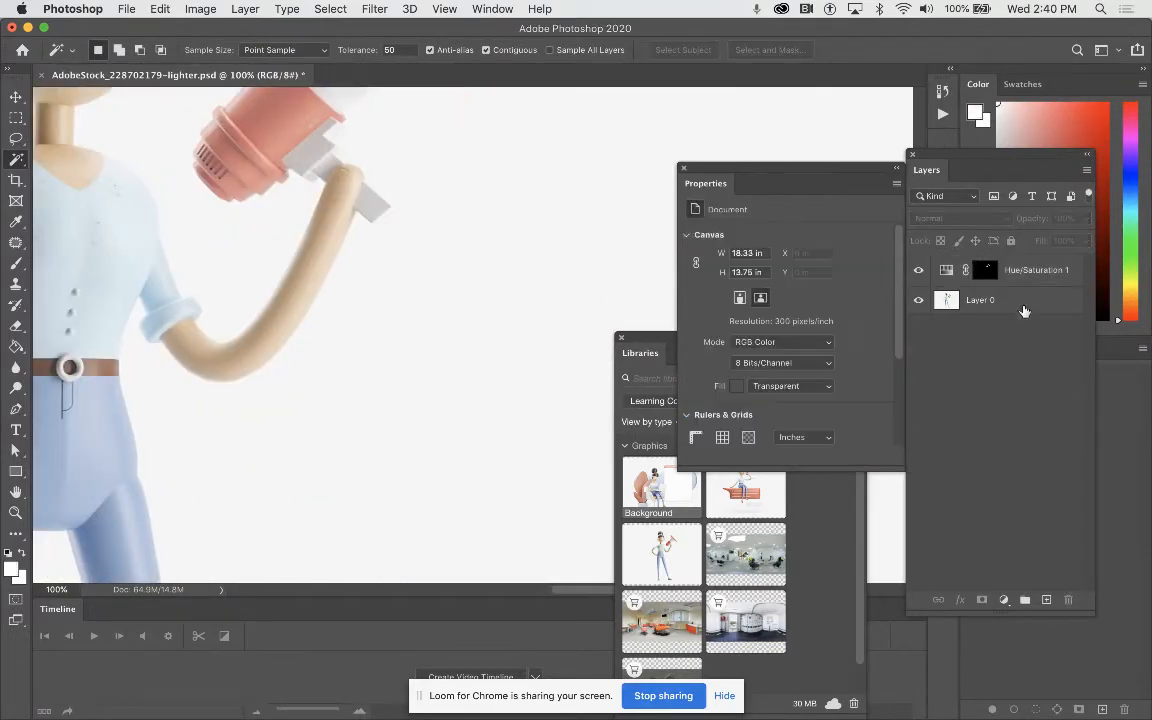
click(1020, 274)
shift+click(1005, 301)
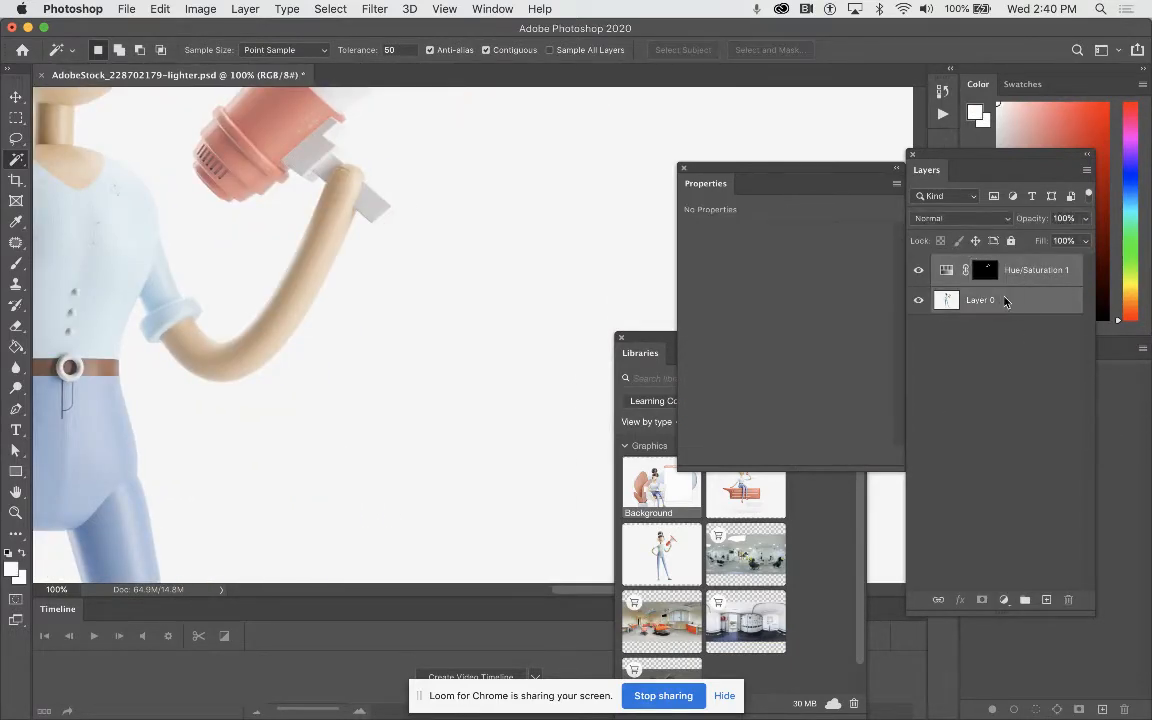
right_click(1005, 301)
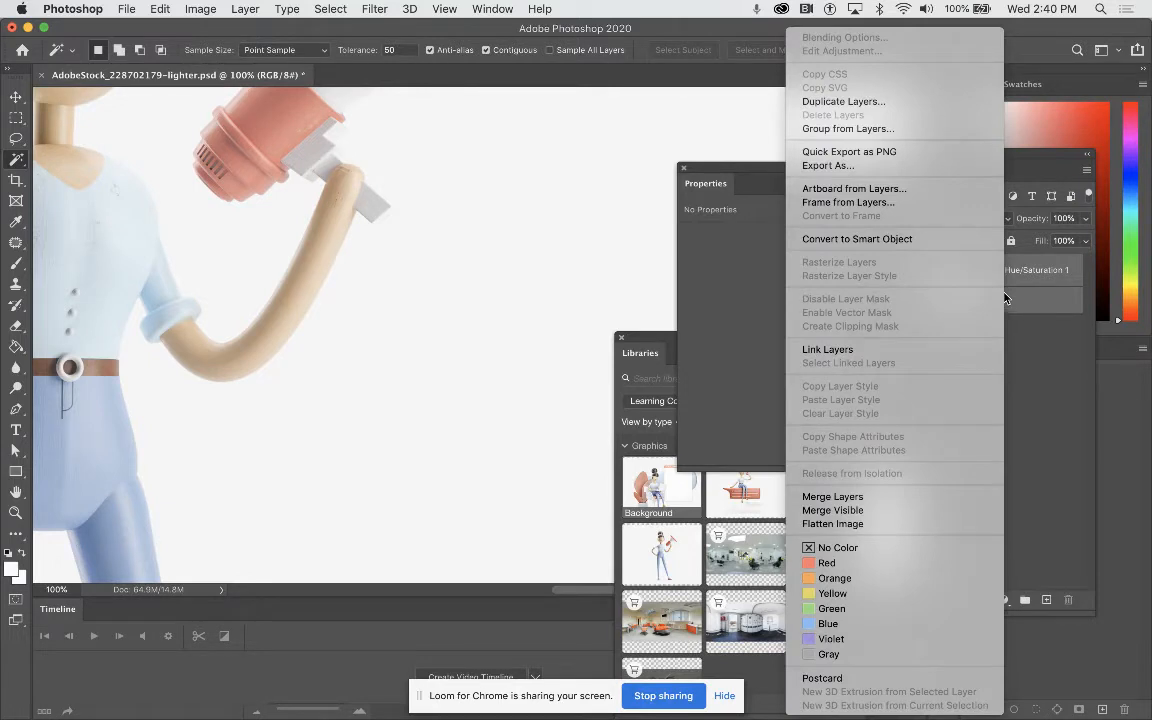
click(849, 497)
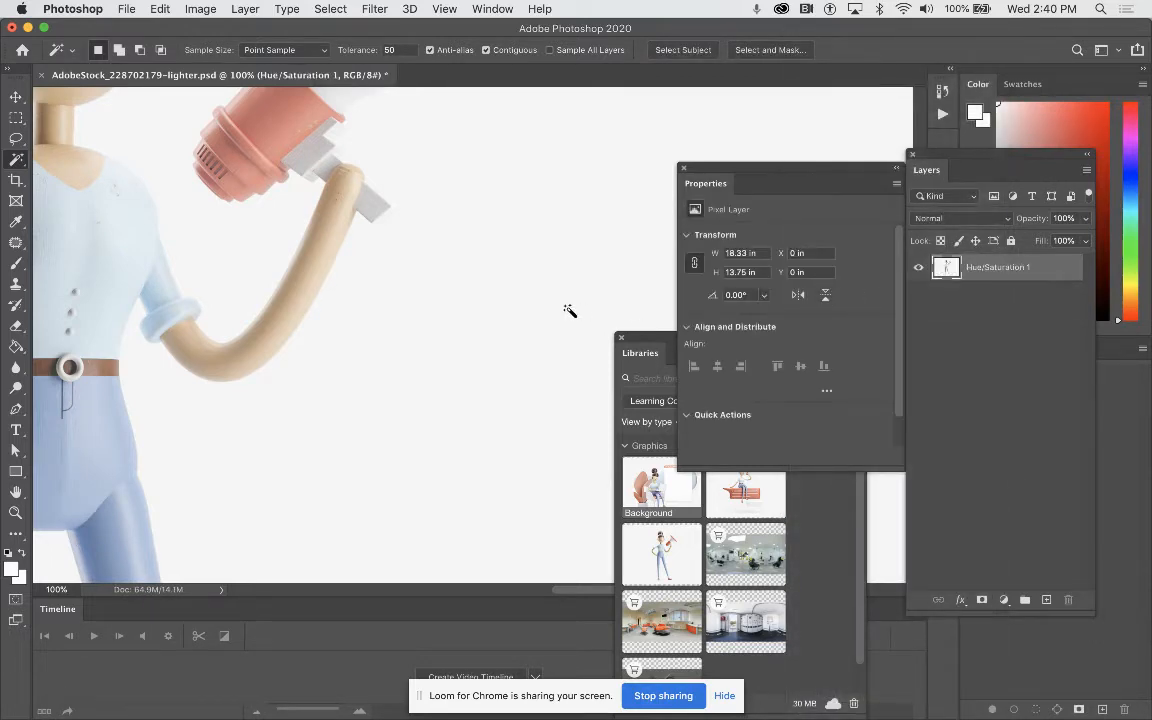
Step: Examine the whole character and the recoloured megaphone at reduced and full size
scroll(569, 311, up, 5)
scroll(569, 311, left, 6)
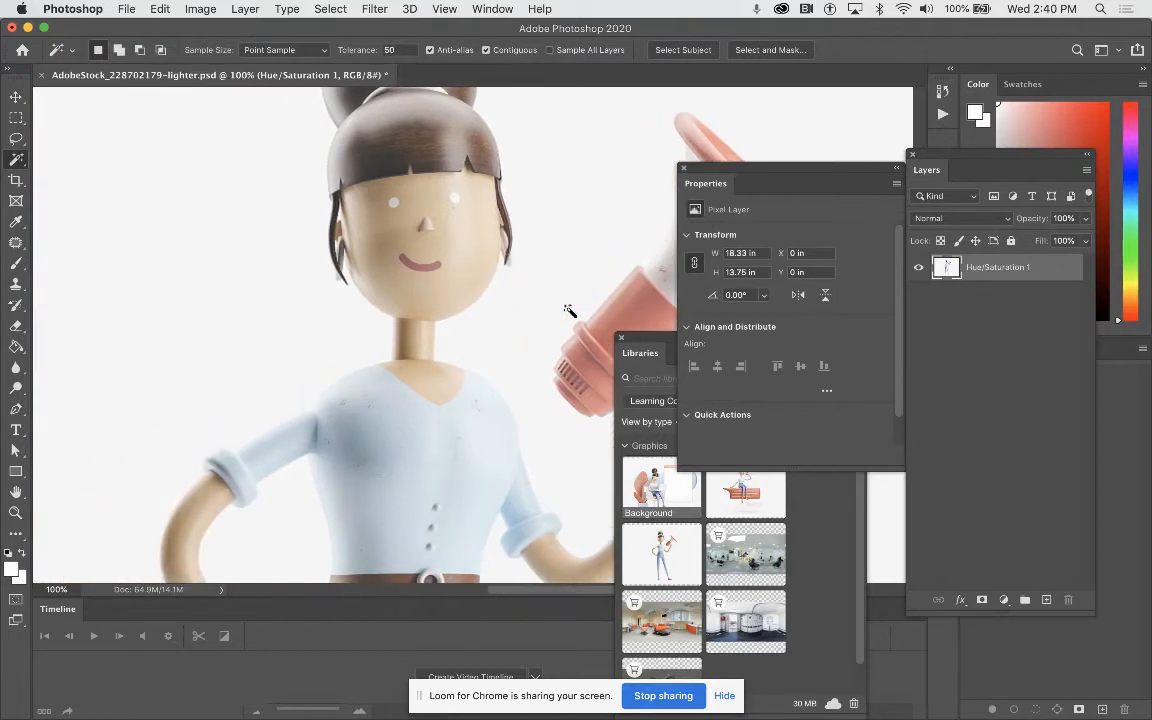
key(super+minus)
key(super+minus)
scroll(569, 311, right, 6)
scroll(569, 311, up, 2)
scroll(569, 311, left, 5)
scroll(569, 311, down, 2)
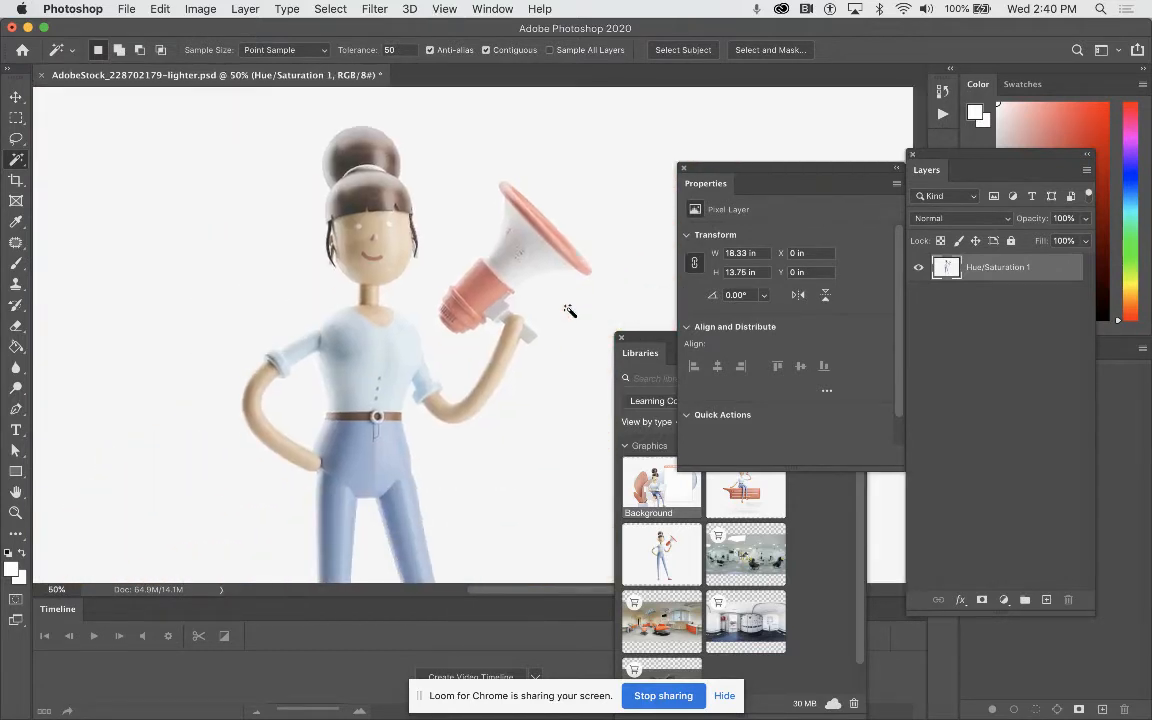
scroll(569, 311, left, 3)
scroll(569, 311, up, 2)
key(super+plus)
key(super+plus)
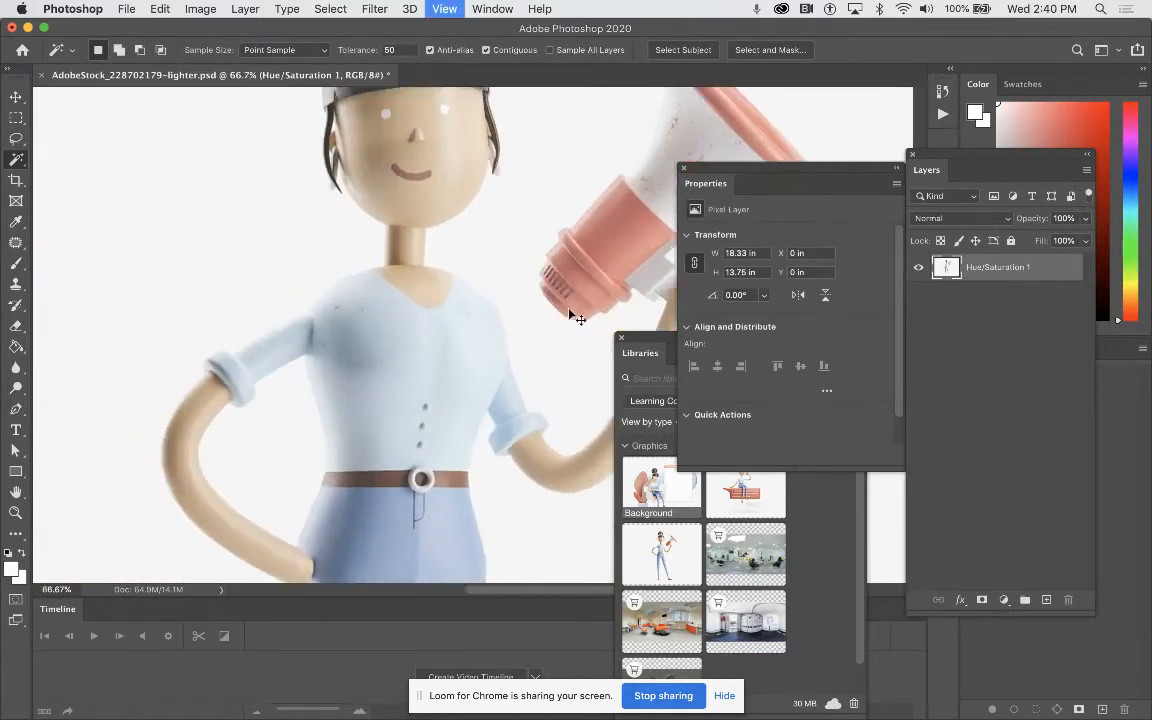
Step: Save the document and add the merged character artwork to the Learning Conference library as a graphic
click(124, 8)
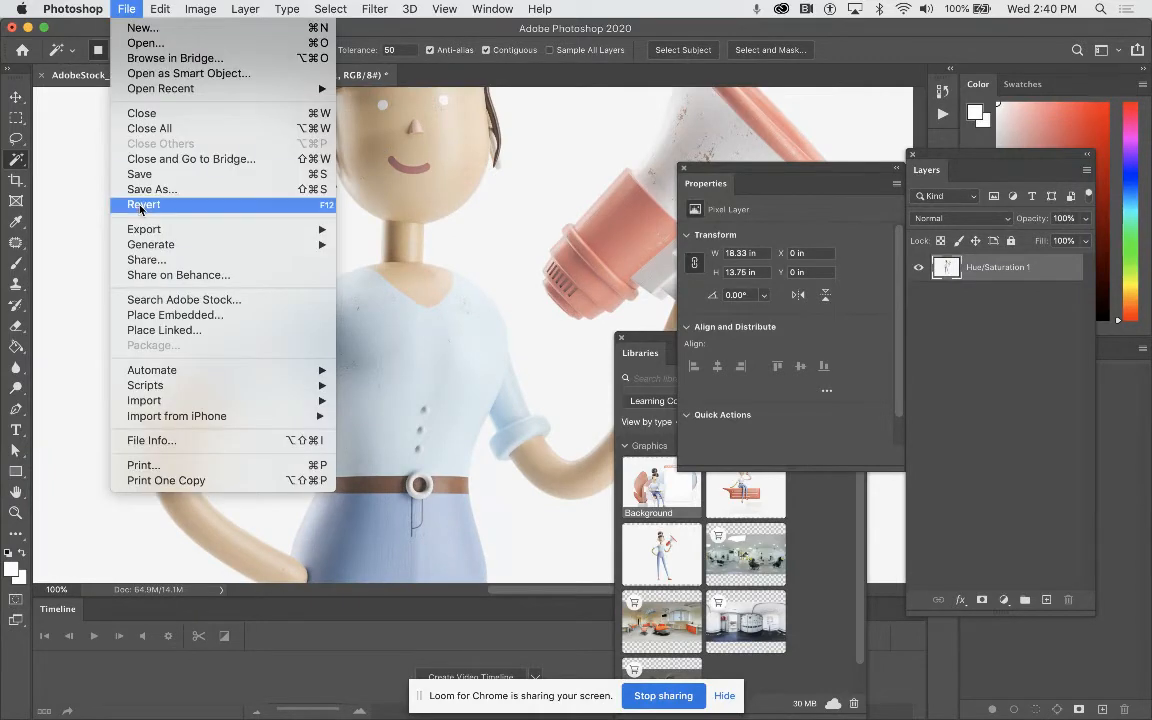
click(141, 176)
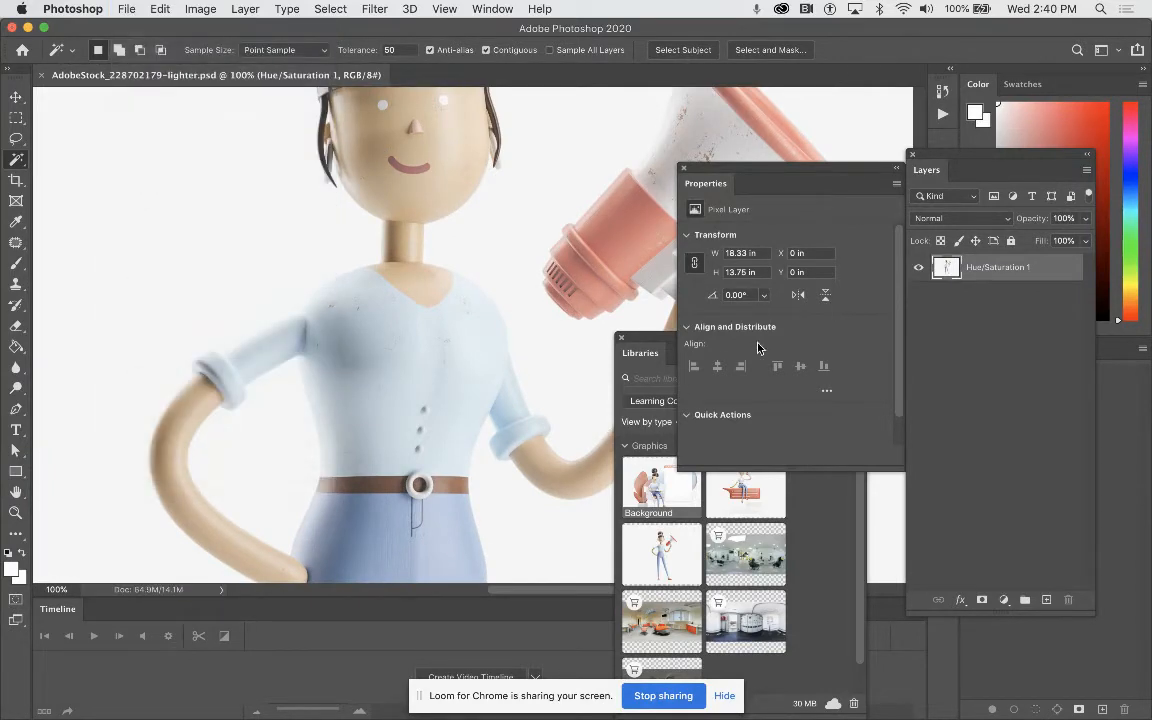
drag(752, 170, 917, 27)
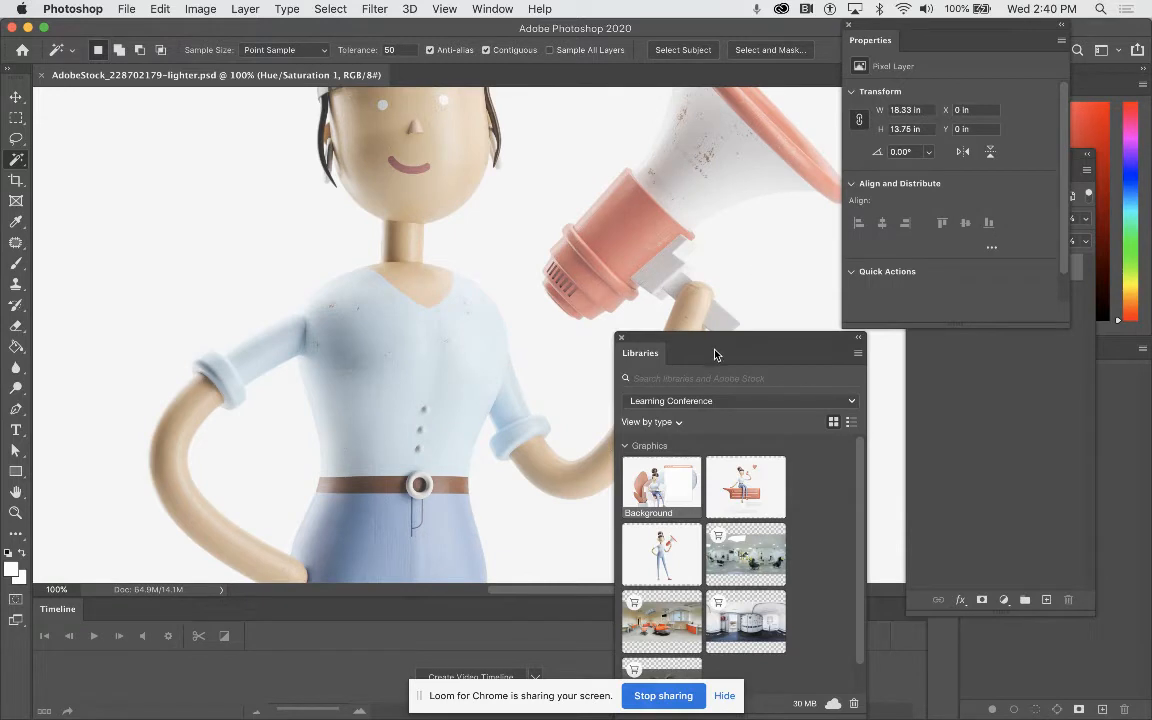
drag(715, 343, 766, 121)
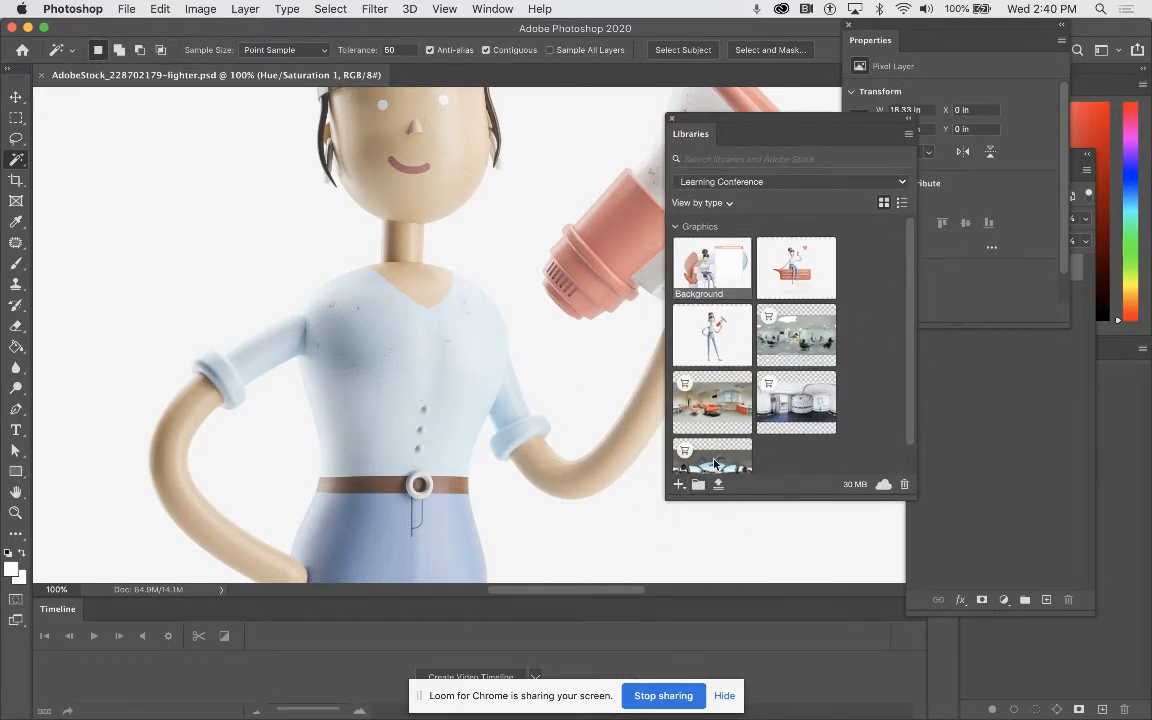
click(678, 486)
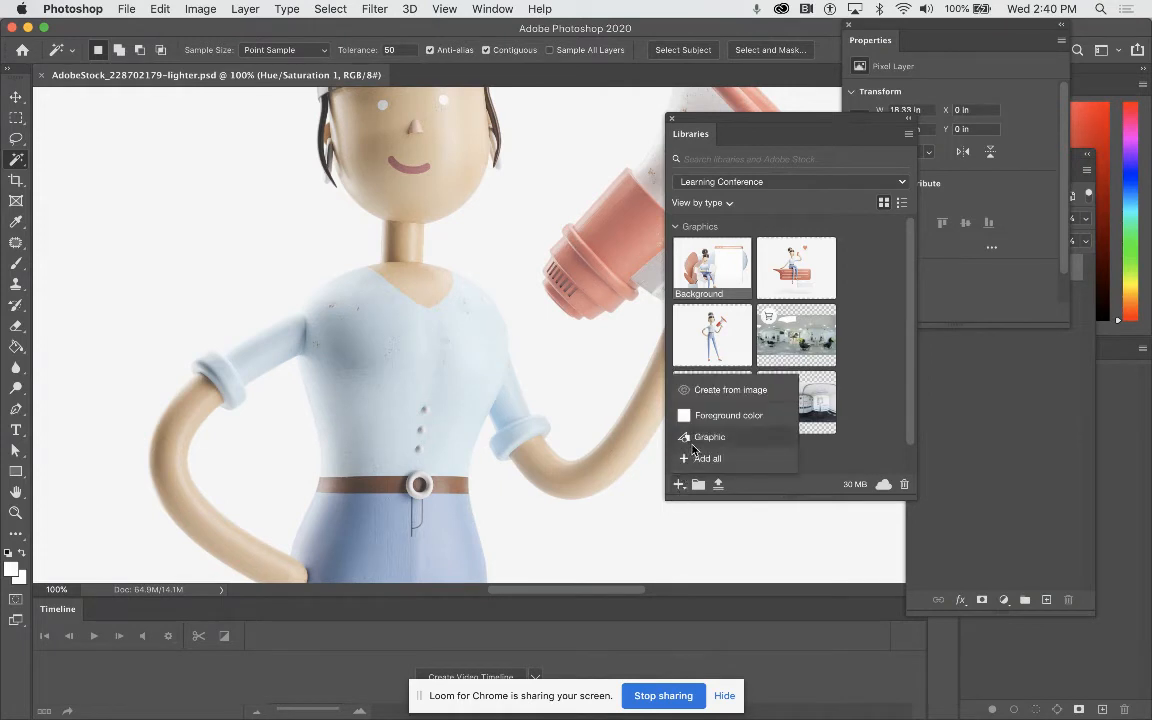
click(690, 440)
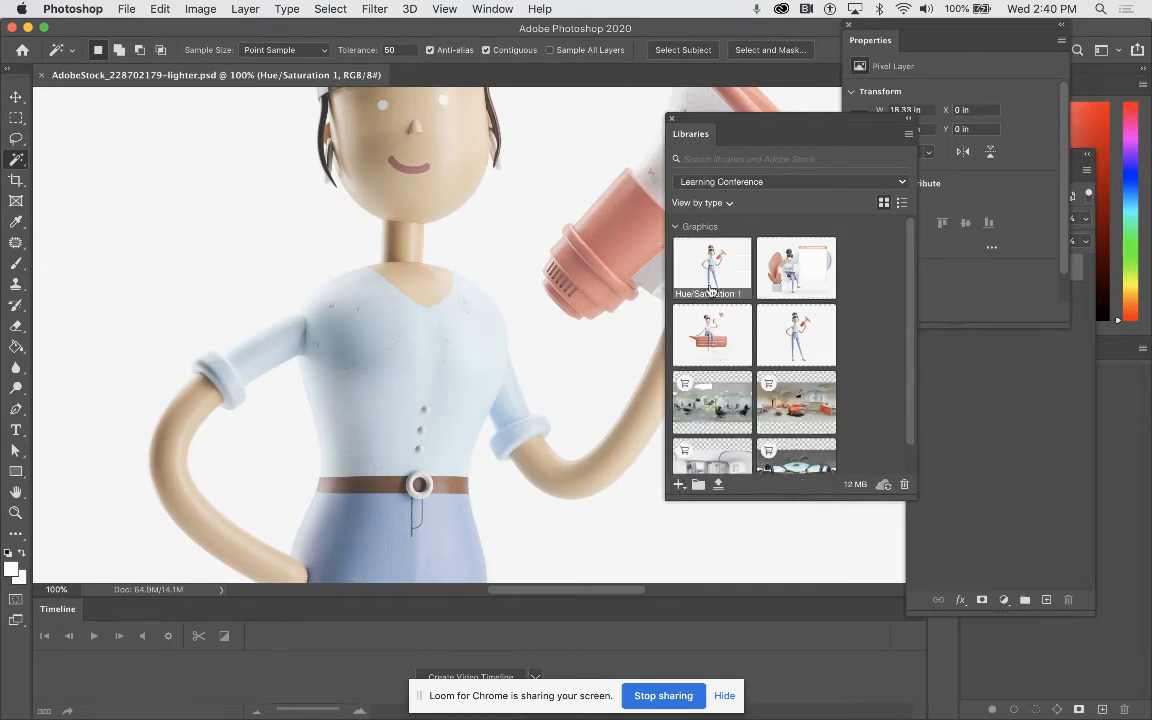
Step: Try to select the character's mouth with the Magic Wand at a tolerance of 50
scroll(594, 285, up, 3)
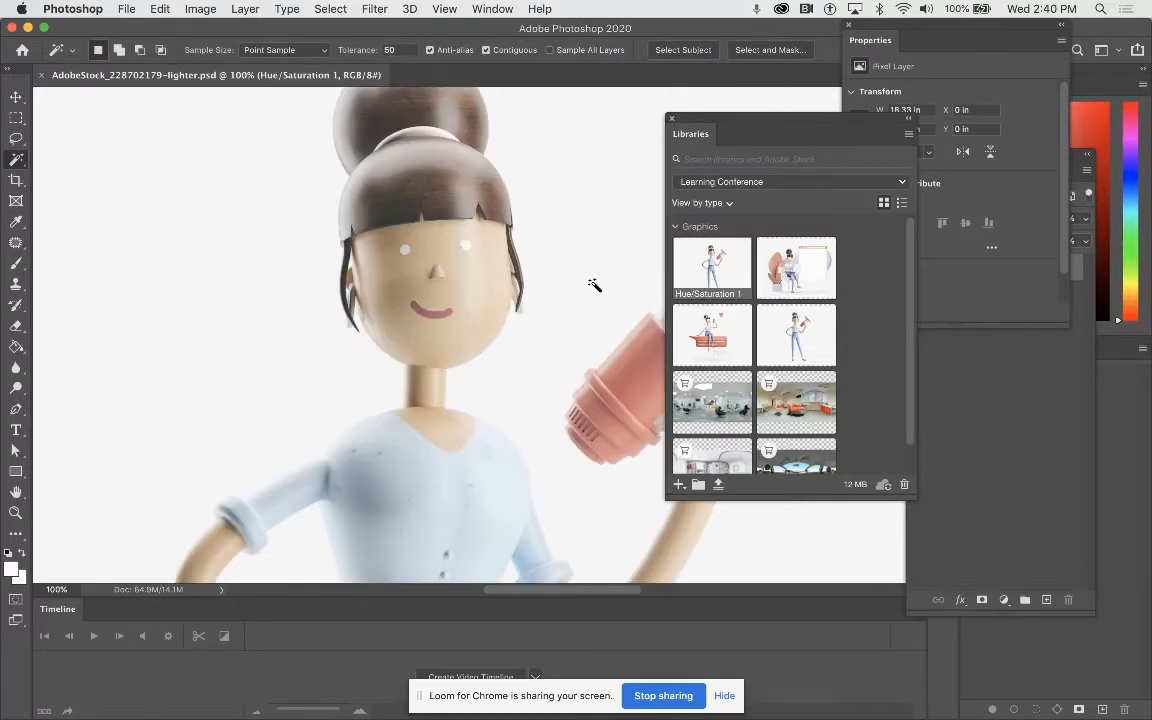
click(16, 139)
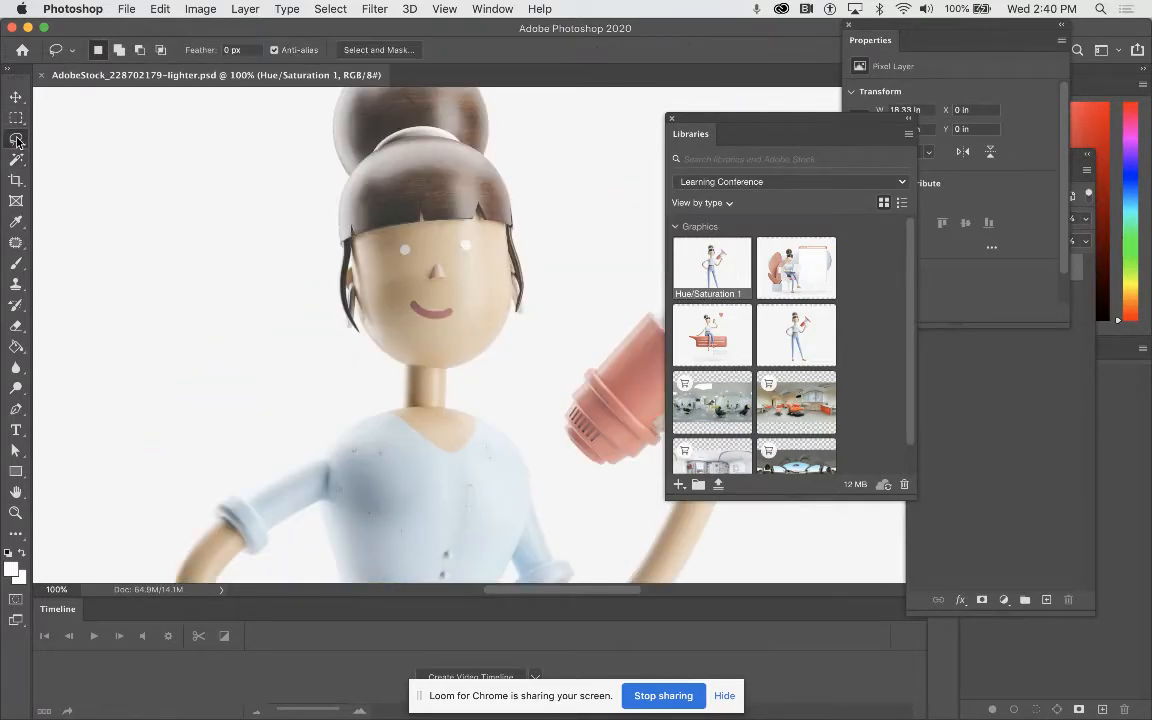
key(v)
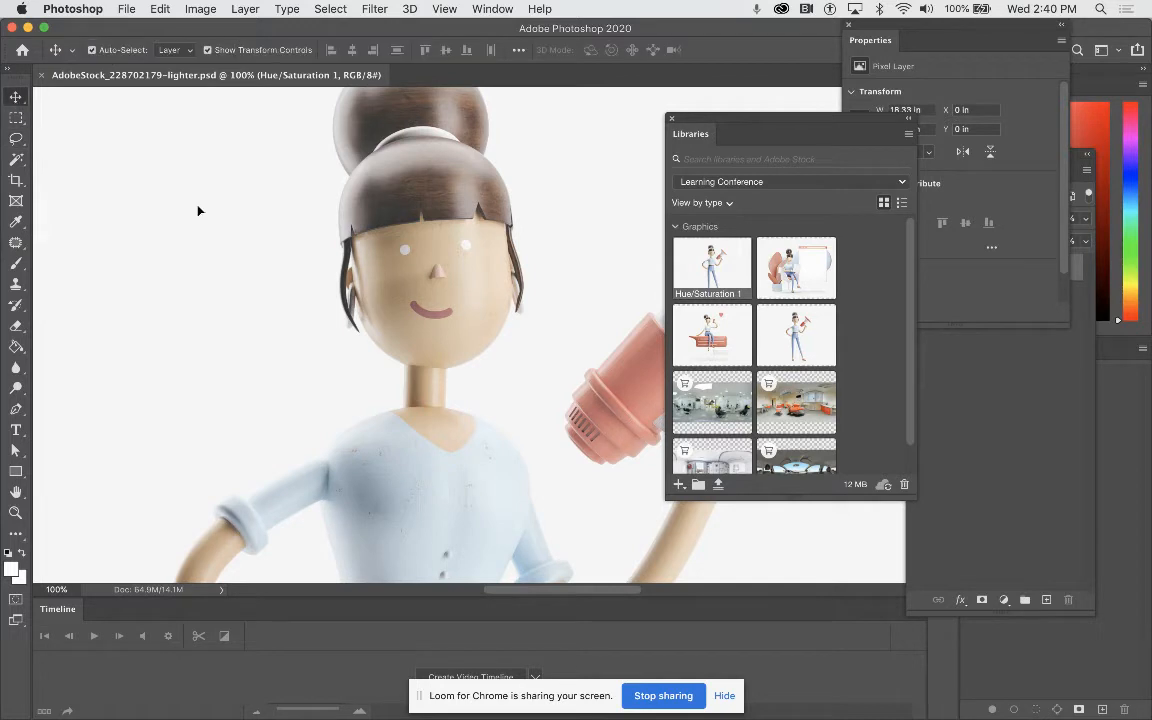
key(super+equal)
key(super+equal)
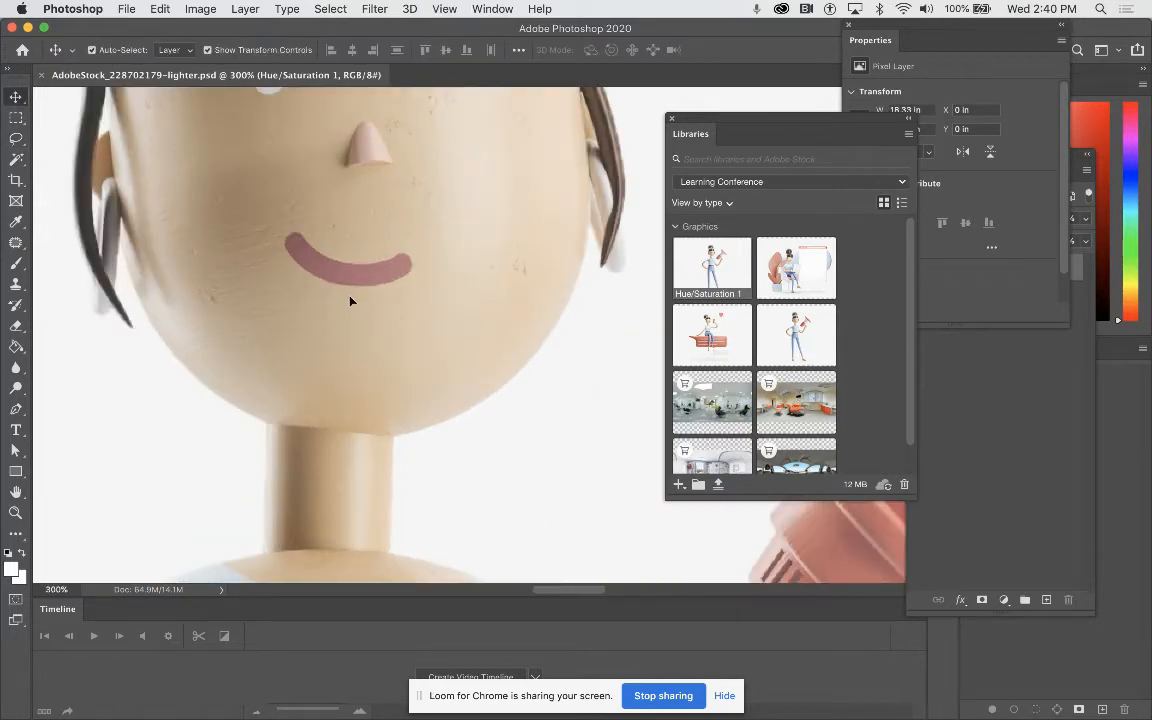
key(w)
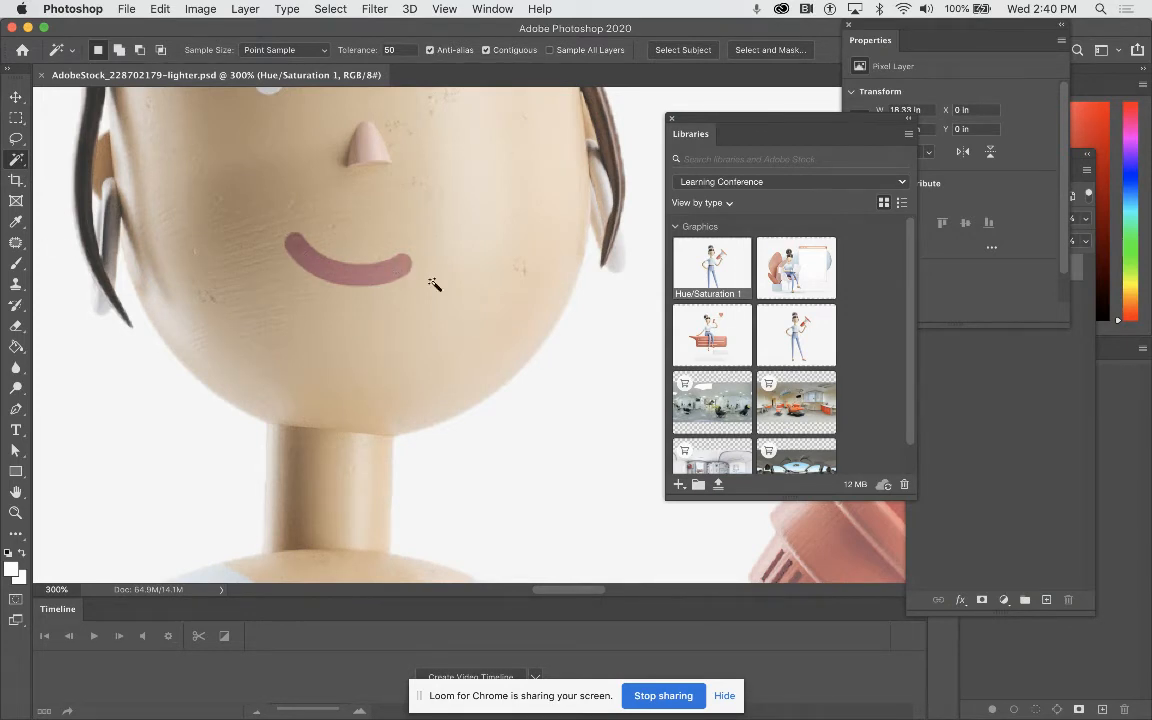
click(371, 279)
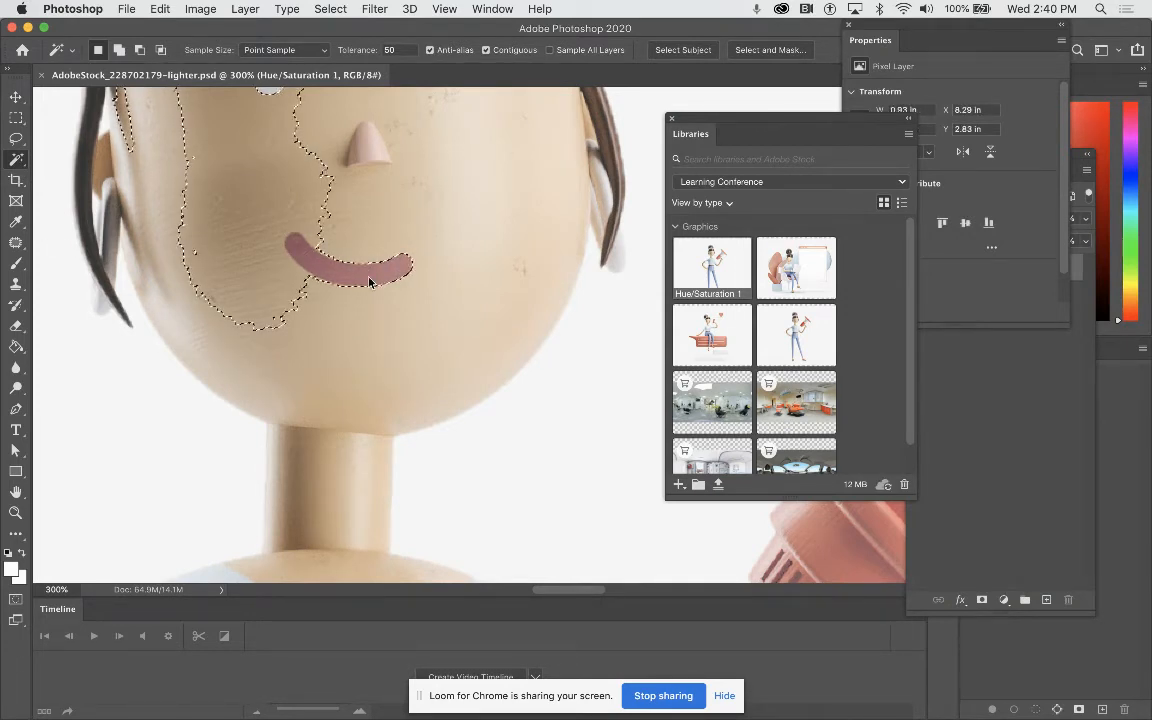
key(super+z)
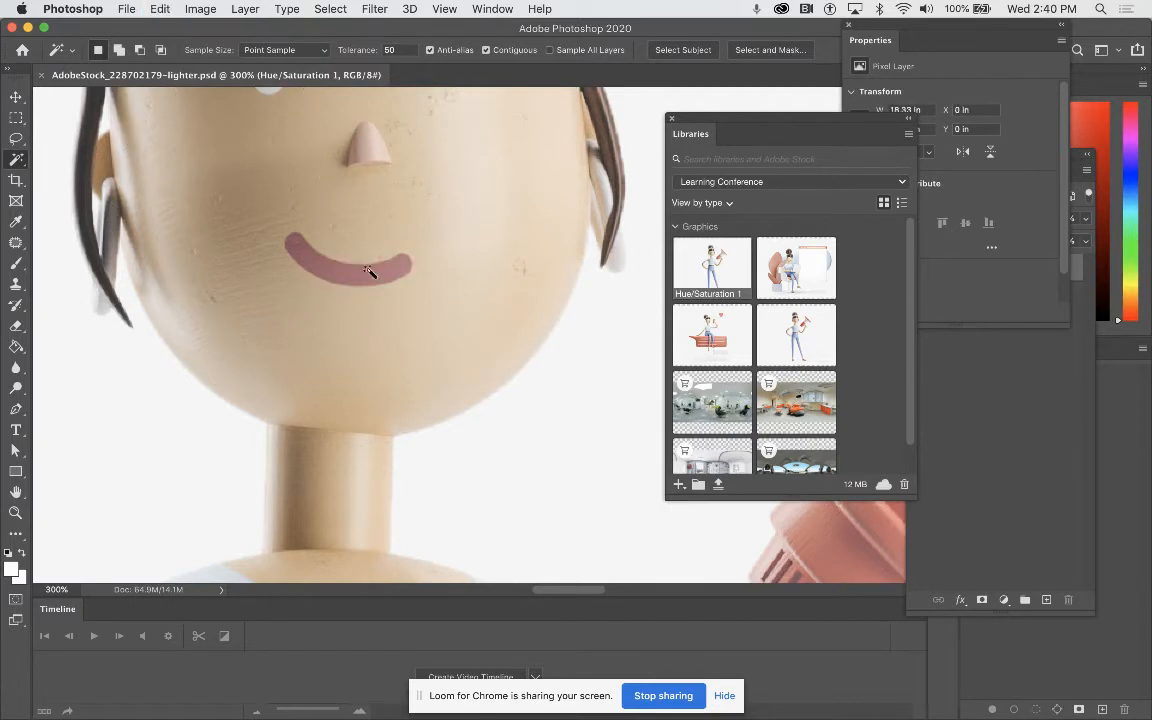
Step: Try selecting the mouth with the Magic Wand at a tolerance of 80 and again at 50, then clear the selection
click(401, 50)
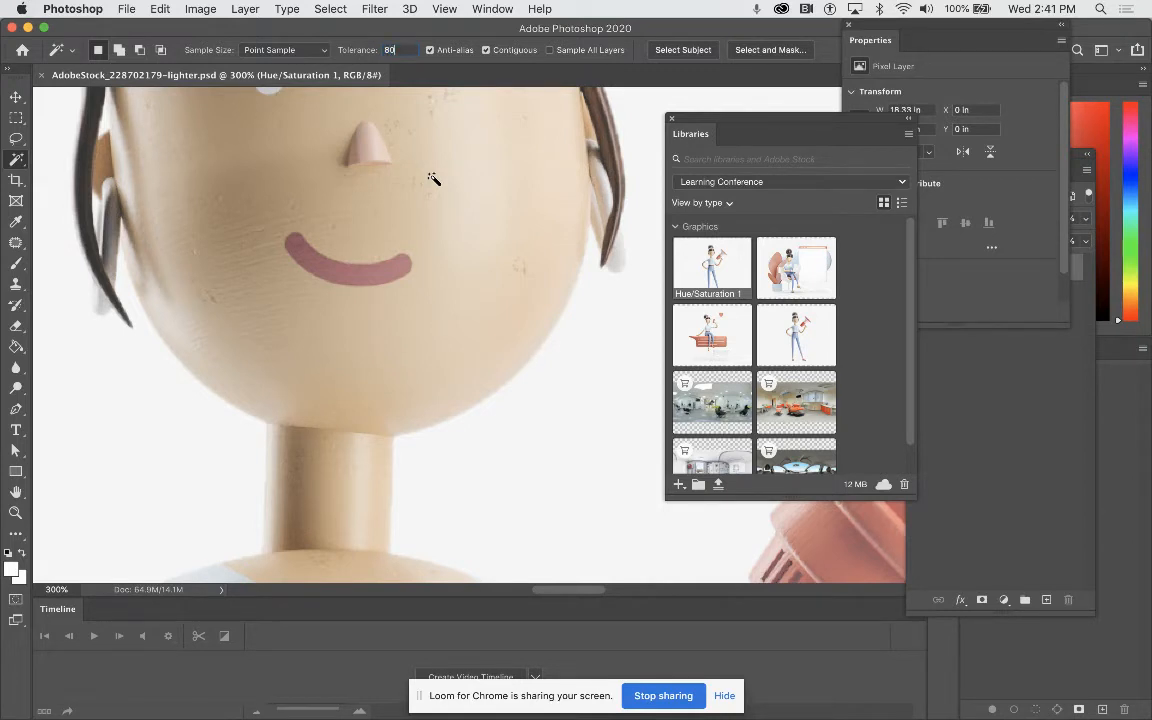
click(374, 274)
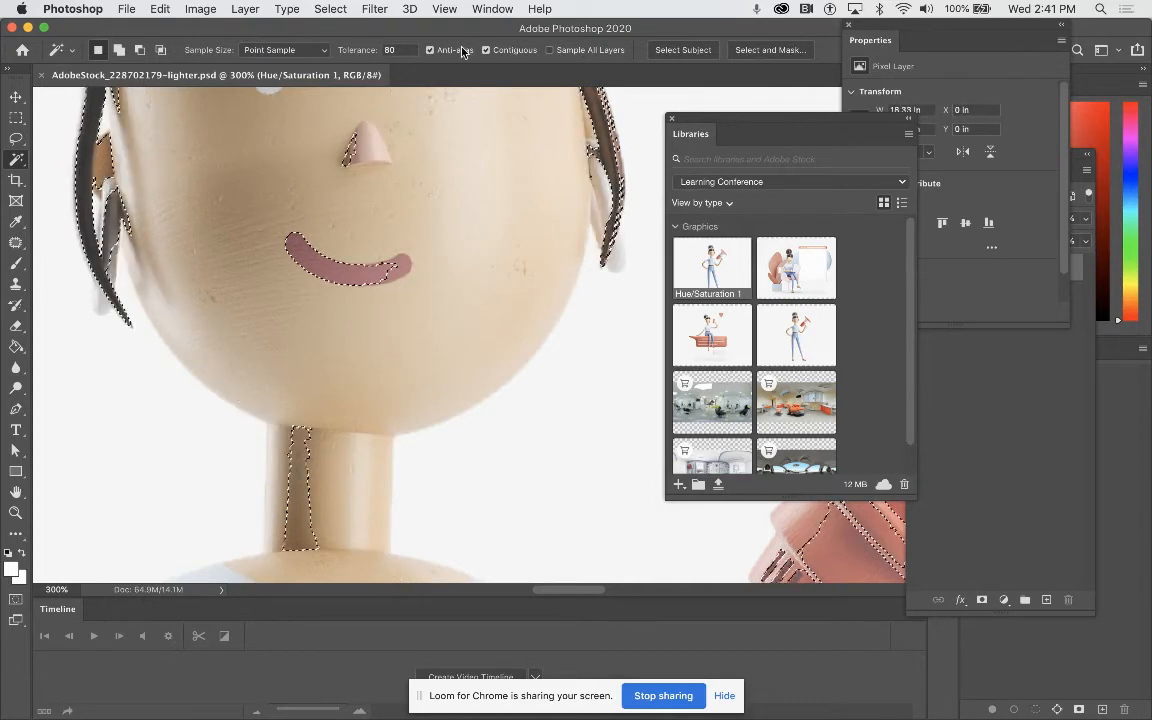
click(358, 49)
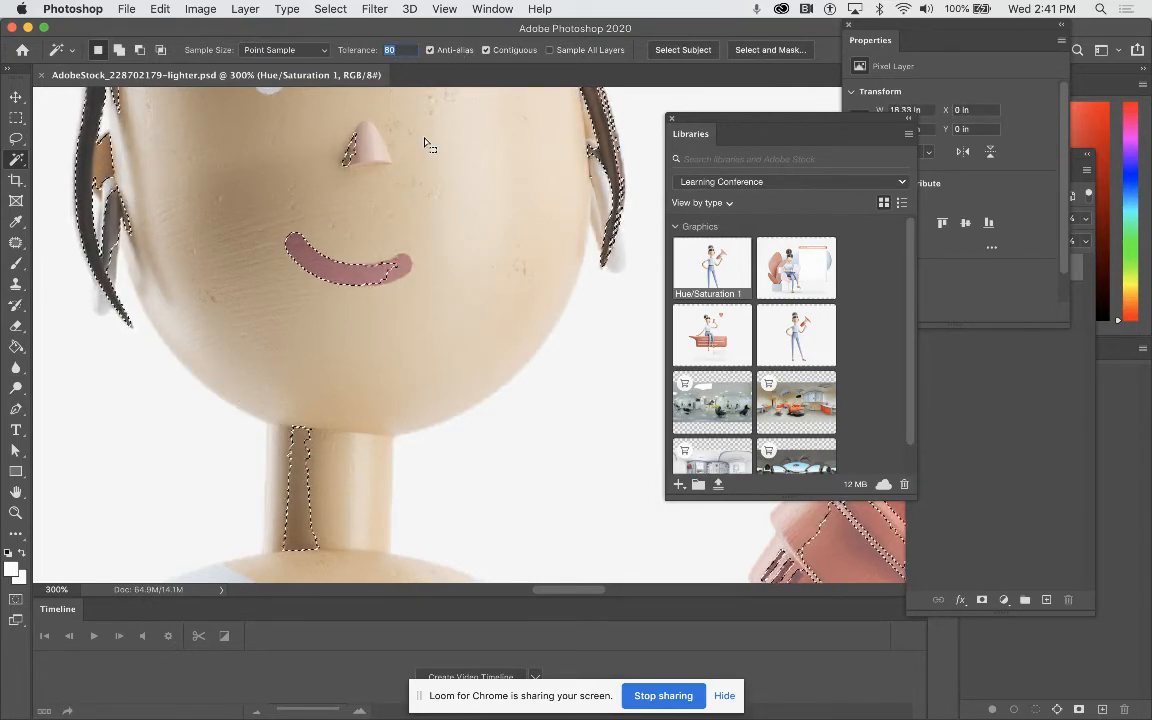
text(50)
click(380, 282)
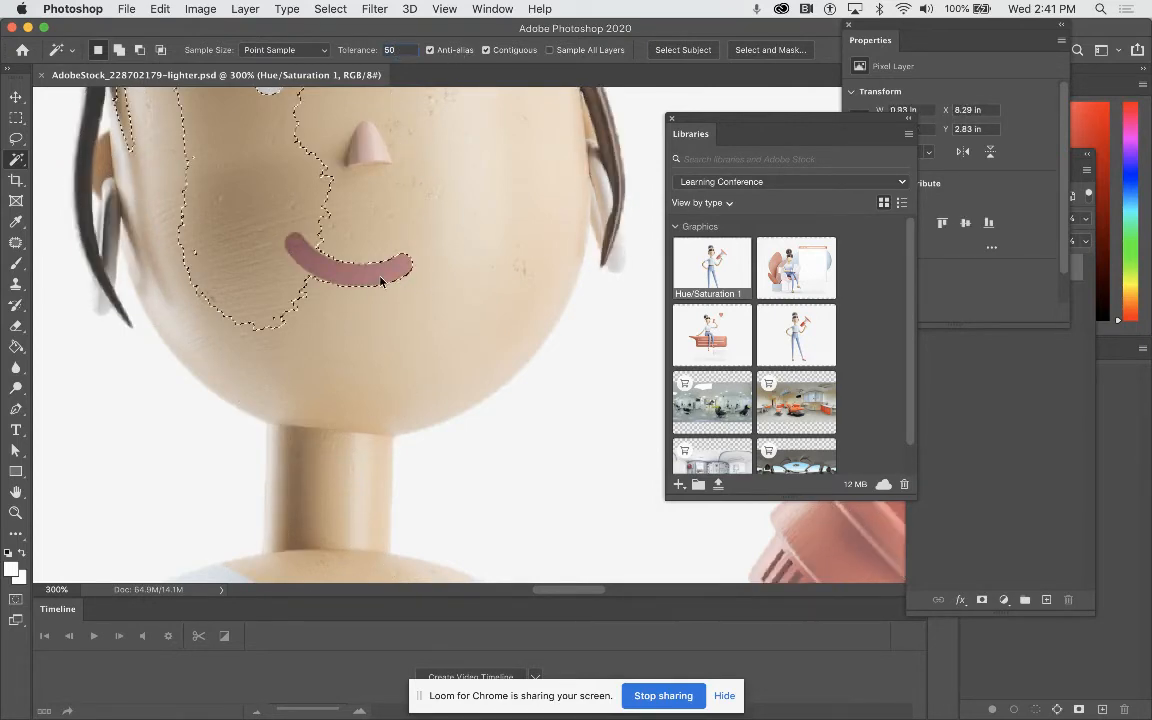
key(super+d)
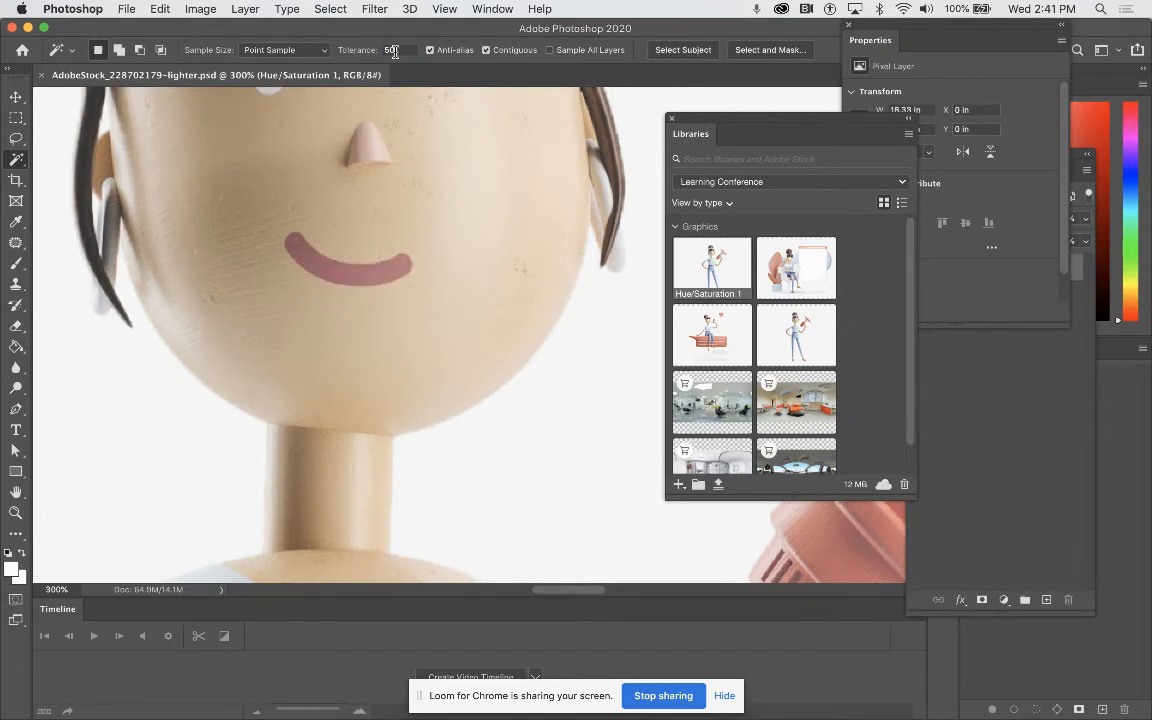
Step: Select the entire mouth, including both ends, with the Magic Wand at a tolerance of 20 and copy it
click(338, 282)
shift+click(297, 249)
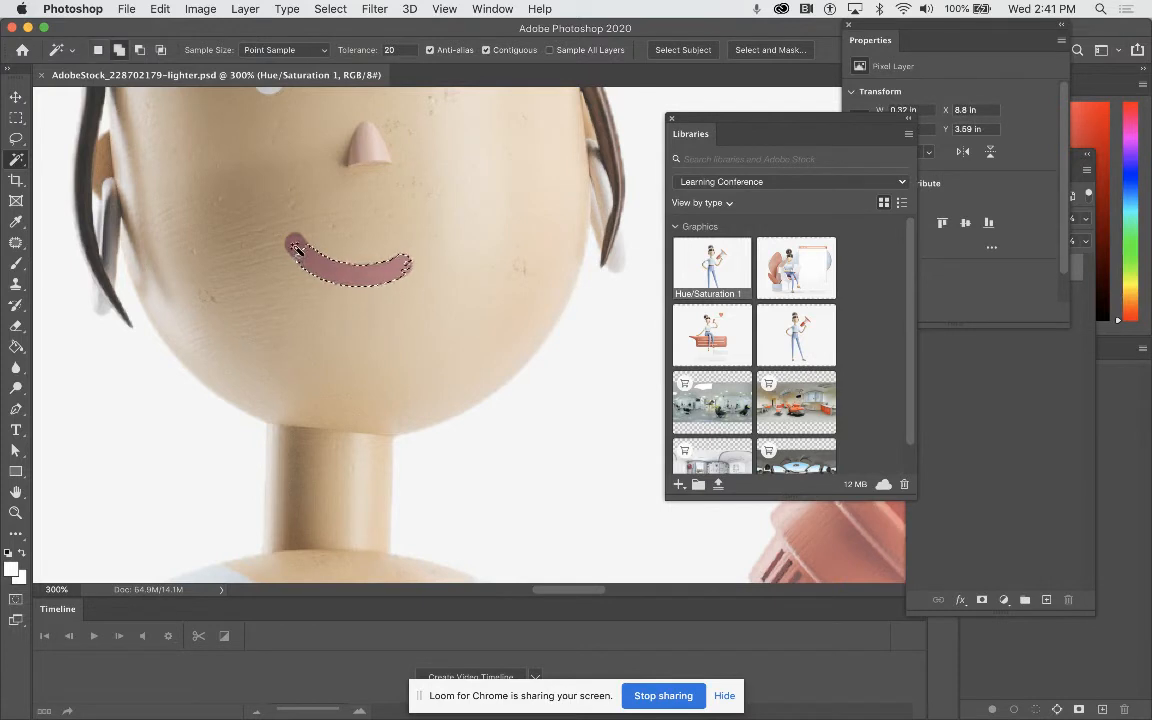
shift+click(296, 248)
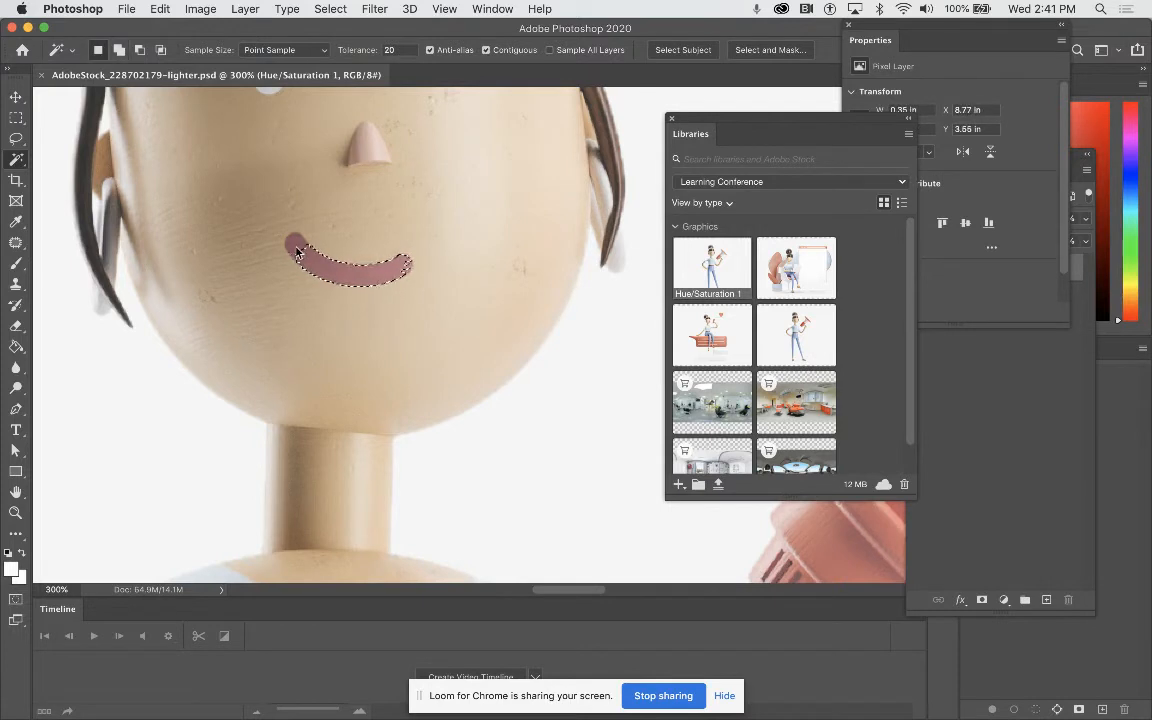
shift+click(406, 274)
click(848, 25)
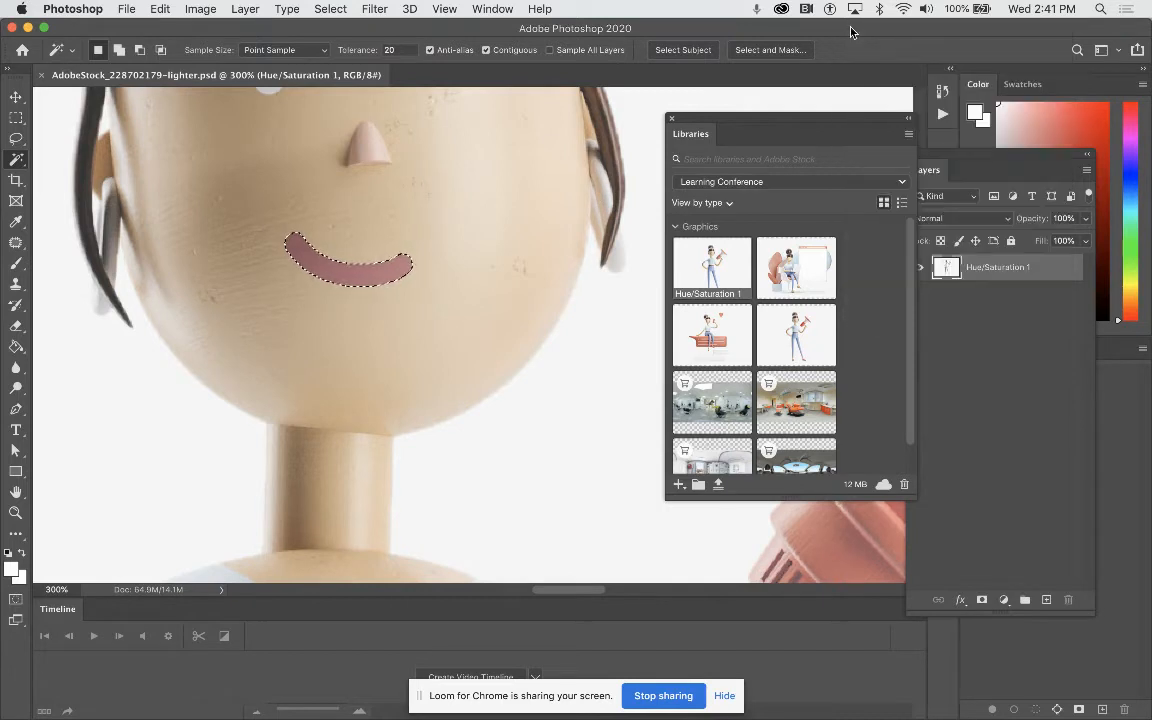
click(993, 347)
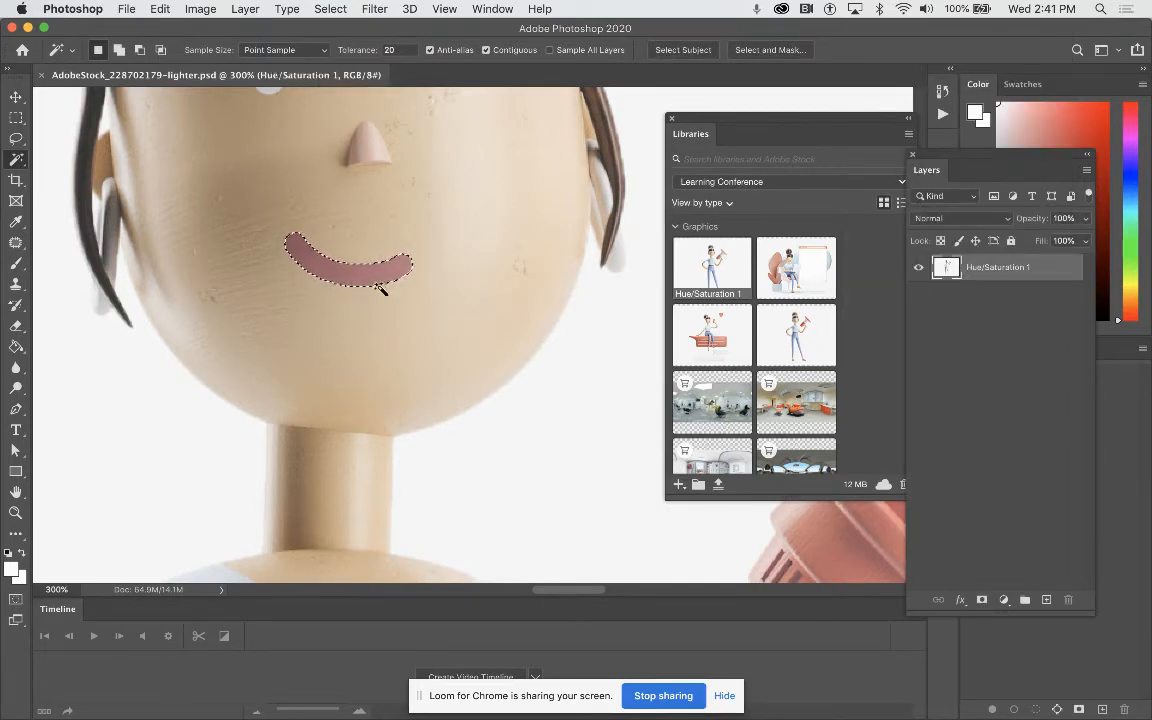
click(20, 138)
click(212, 140)
Step: Try pasting the copied mouth onto the face as a new layer
click(160, 10)
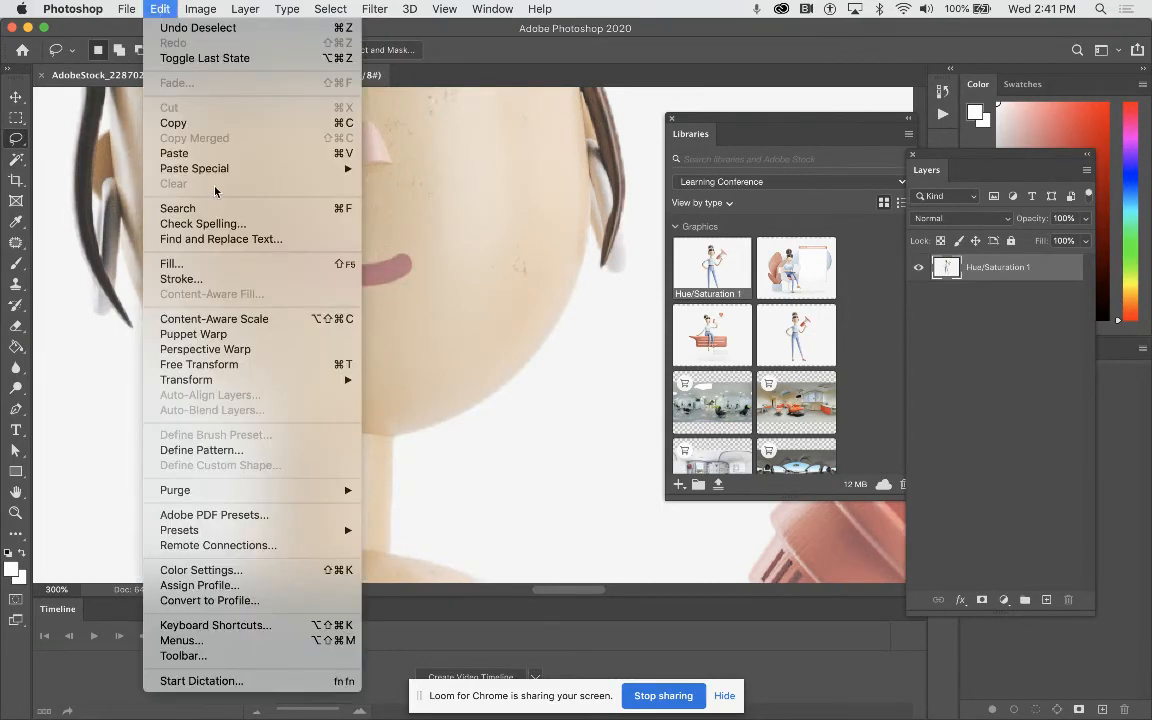
click(186, 153)
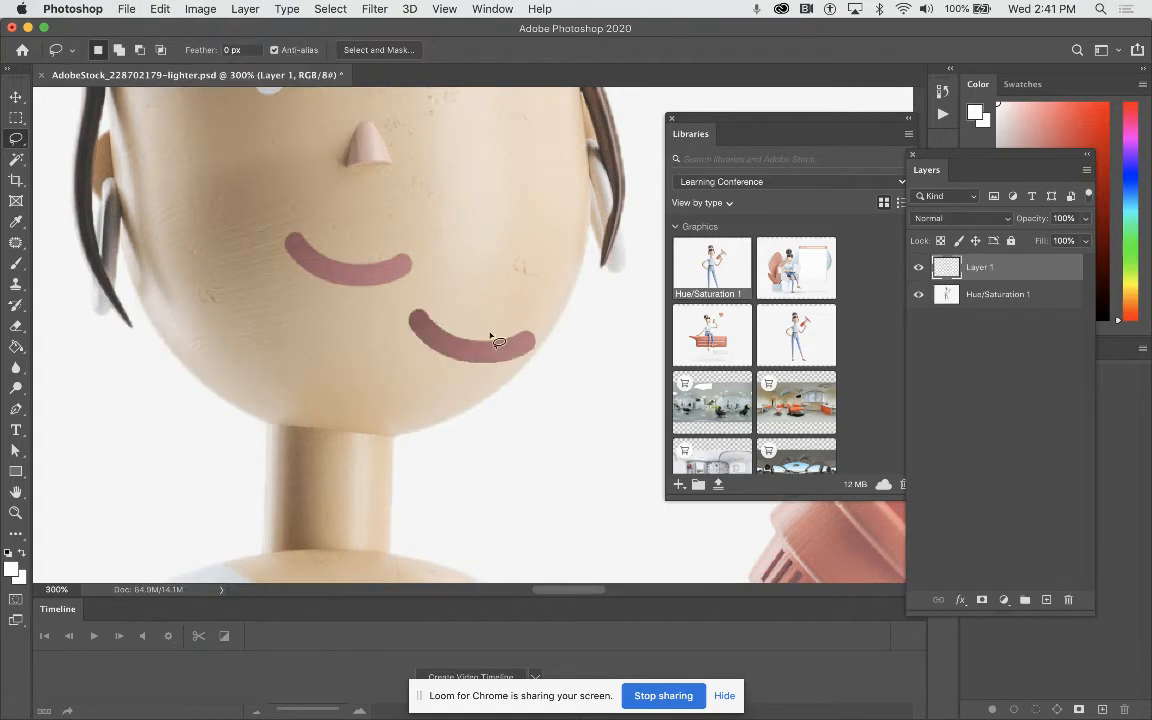
key(super+z)
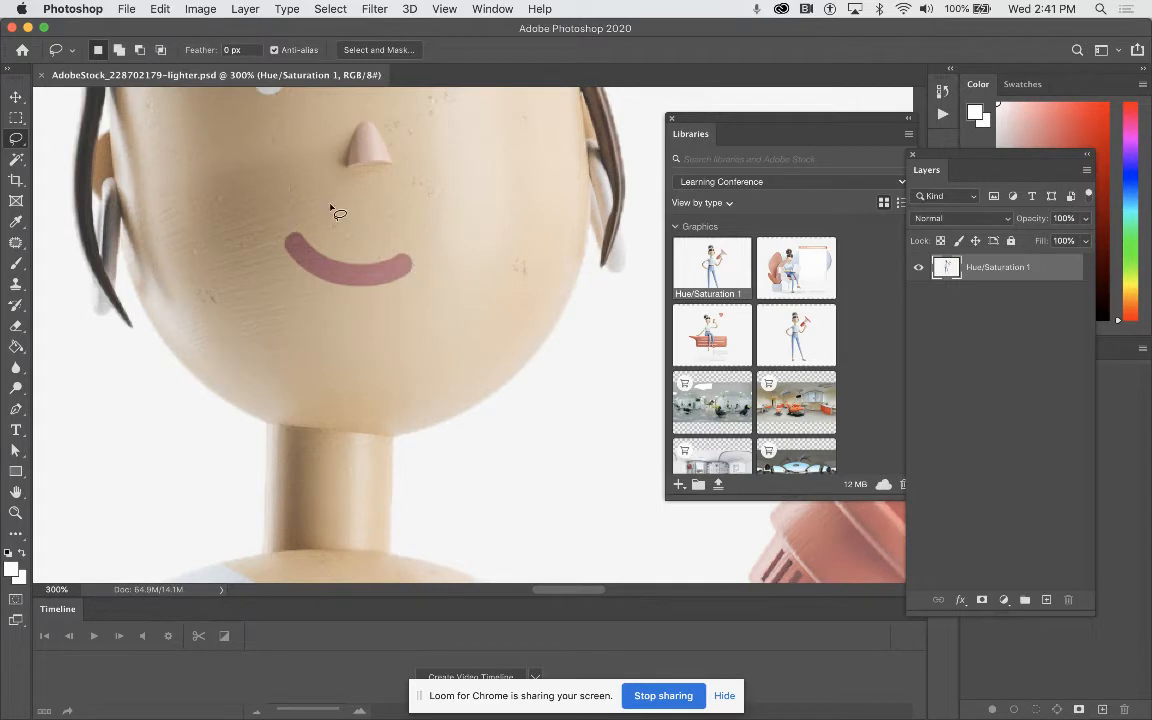
Step: Outline the mouth with the Patch tool, replace it with the plain skin just below, and clear the selection
click(16, 243)
mouse_move(327, 230)
mouse_down()
mouse_move(284, 233)
mouse_move(296, 284)
mouse_move(346, 306)
mouse_move(415, 280)
mouse_move(423, 257)
mouse_move(330, 224)
mouse_up()
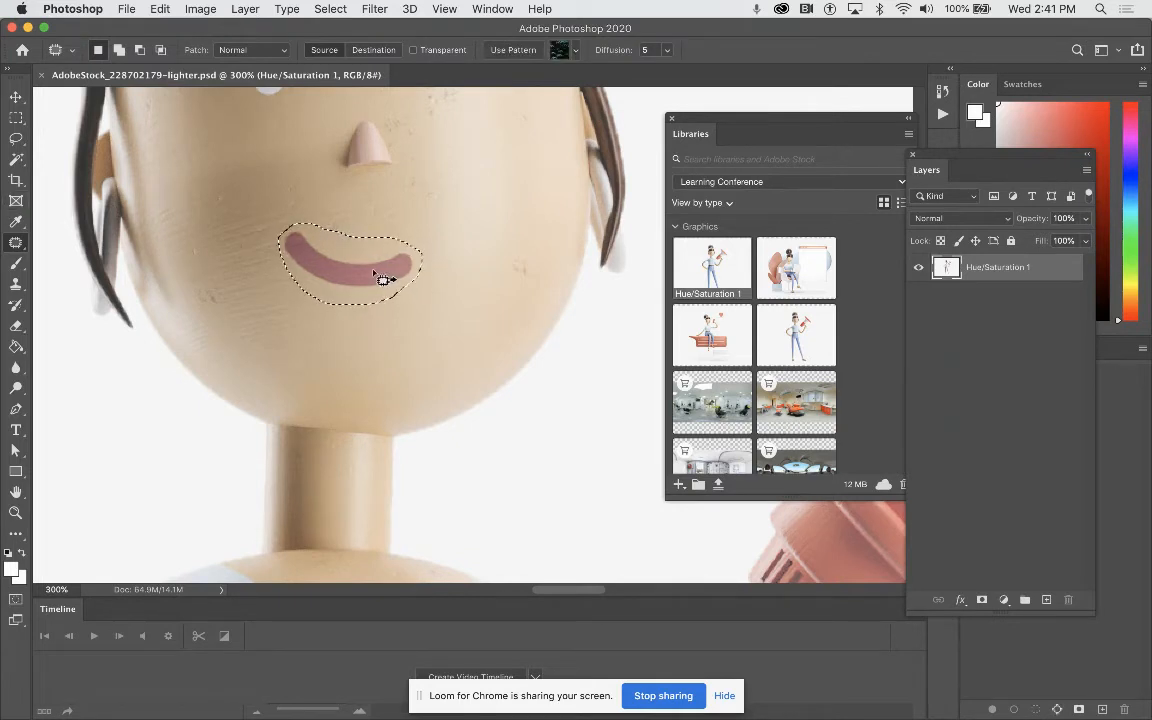
drag(383, 280, 357, 358)
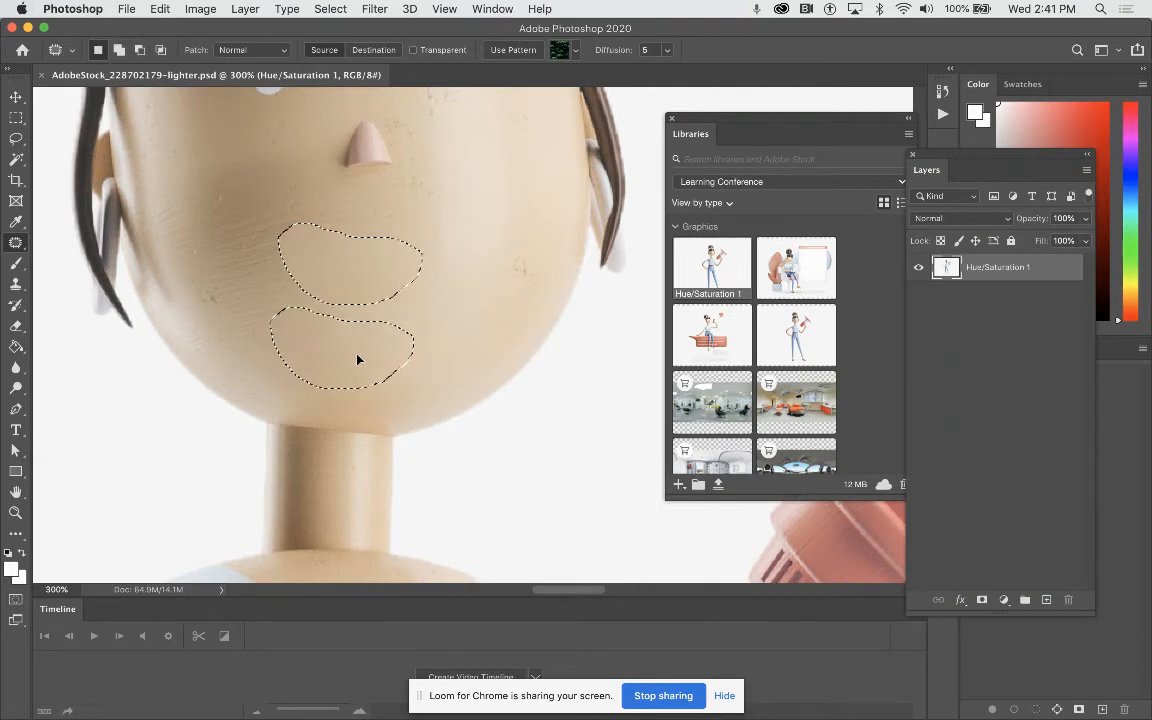
key(super+d)
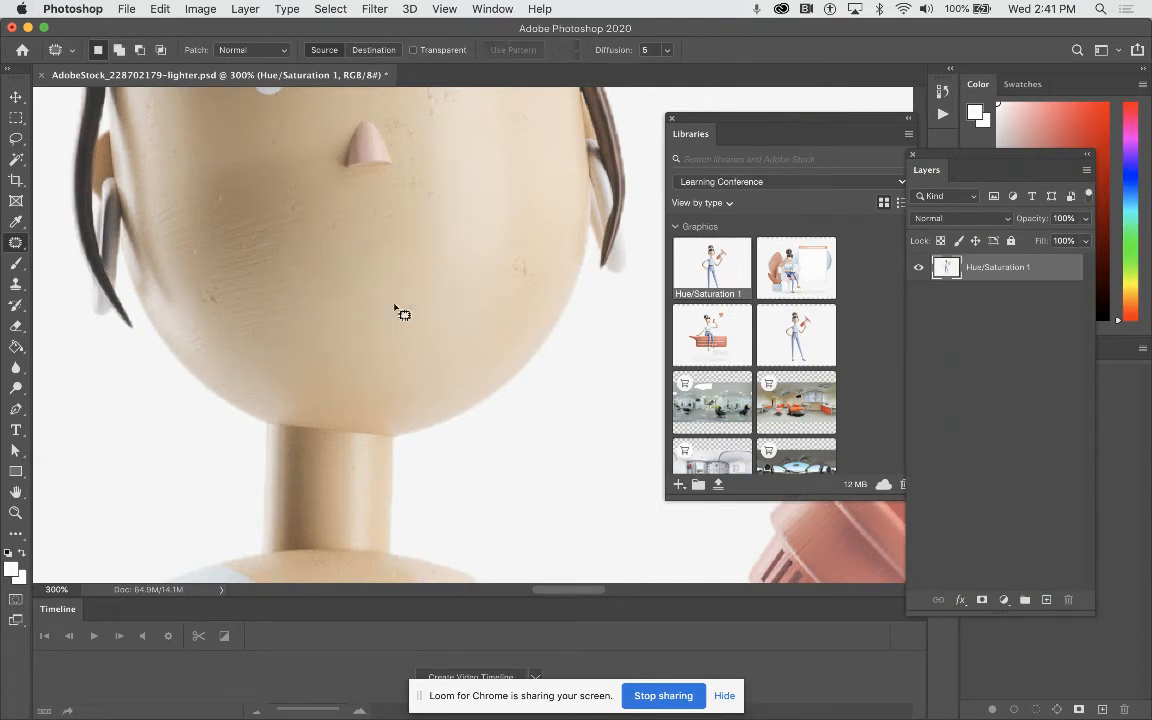
Step: Paste the copied mouth in place on the patched face as a new layer
click(159, 9)
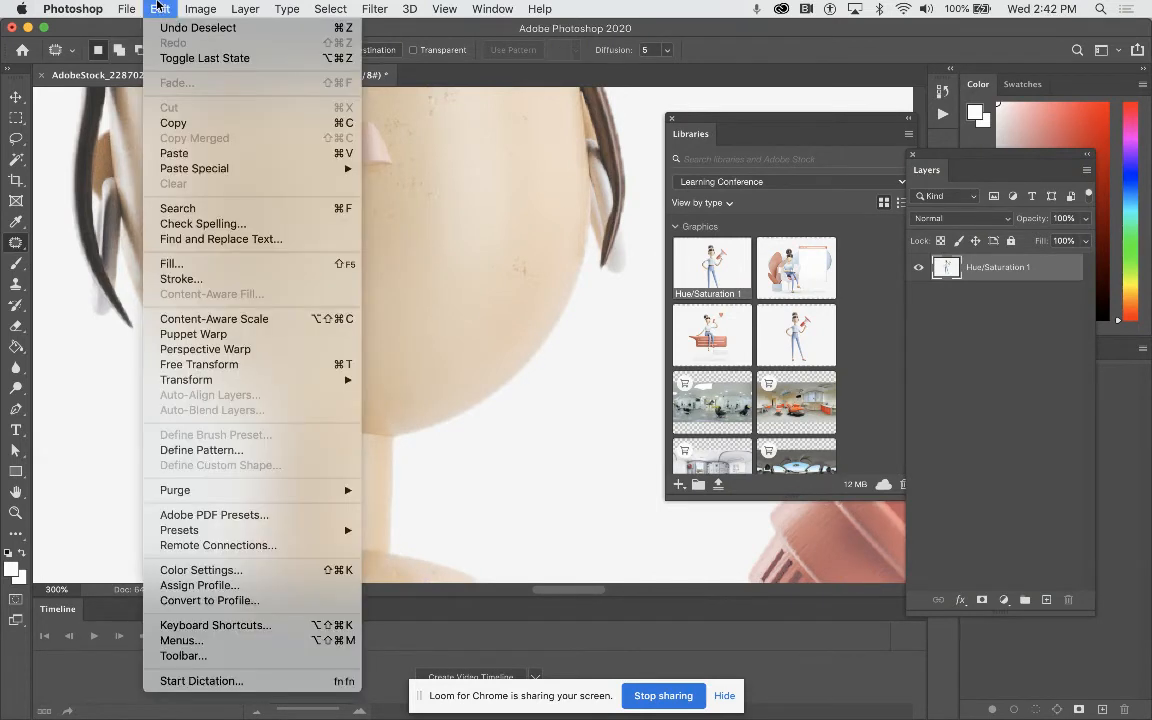
mouse_move(204, 168)
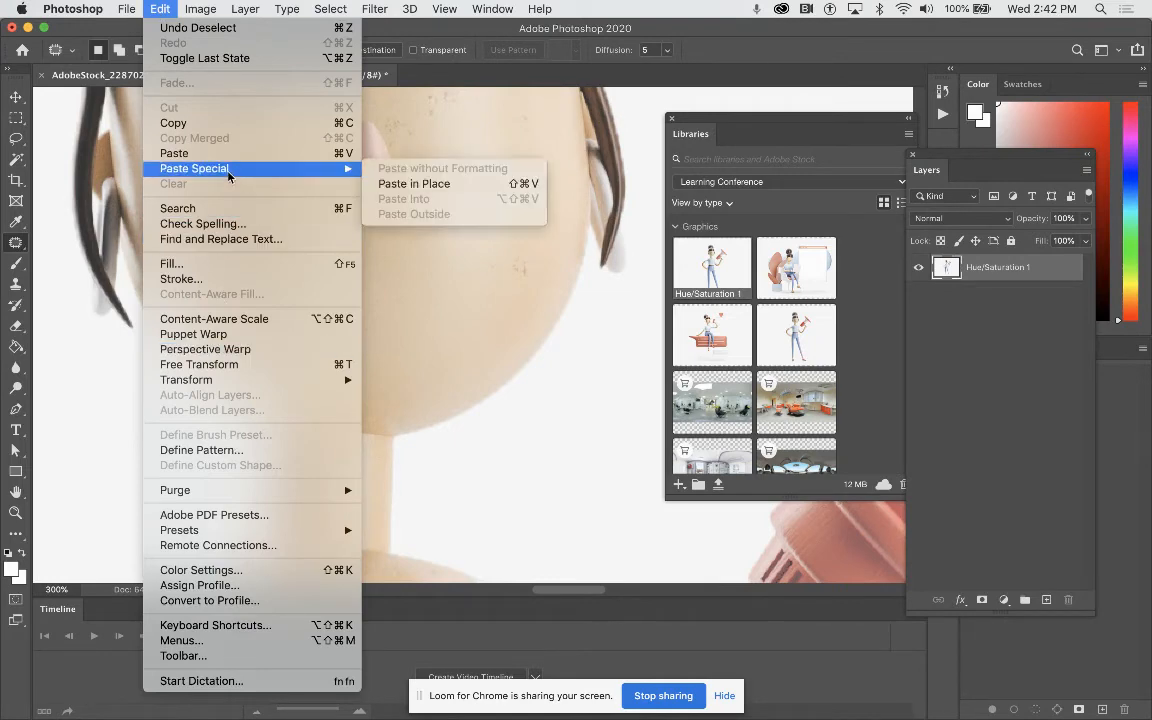
click(422, 185)
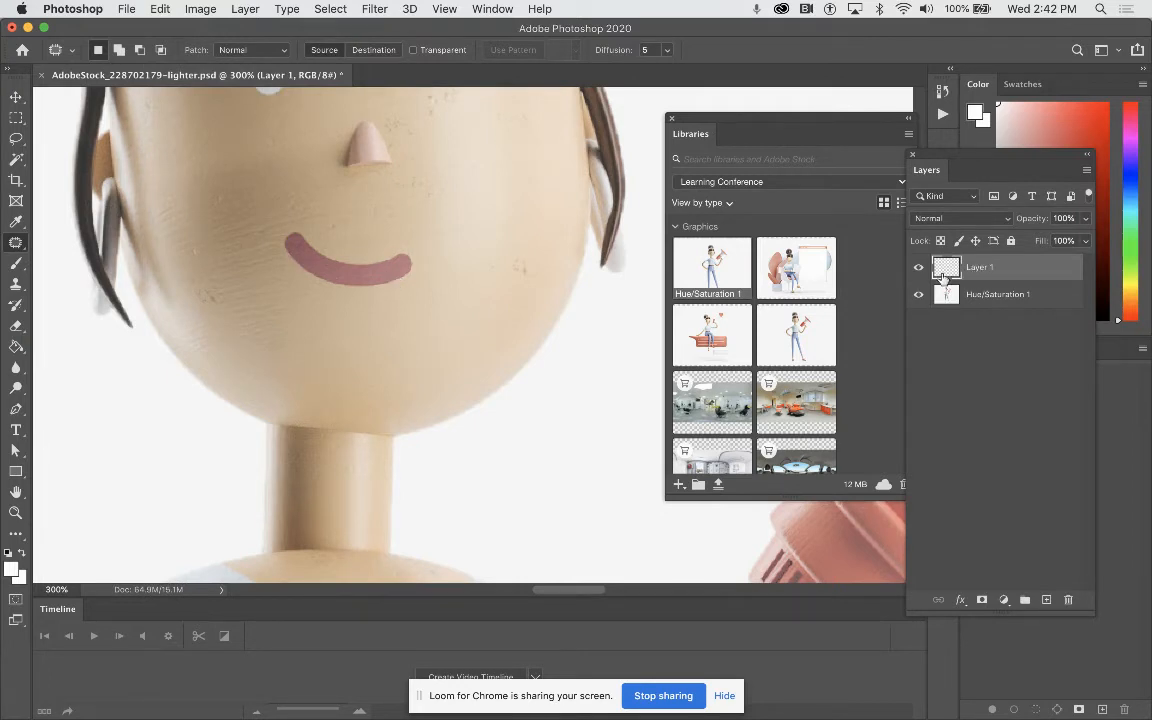
Step: Flip the pasted mouth horizontally and vertically to turn the smile into a frown
click(195, 9)
mouse_move(162, 9)
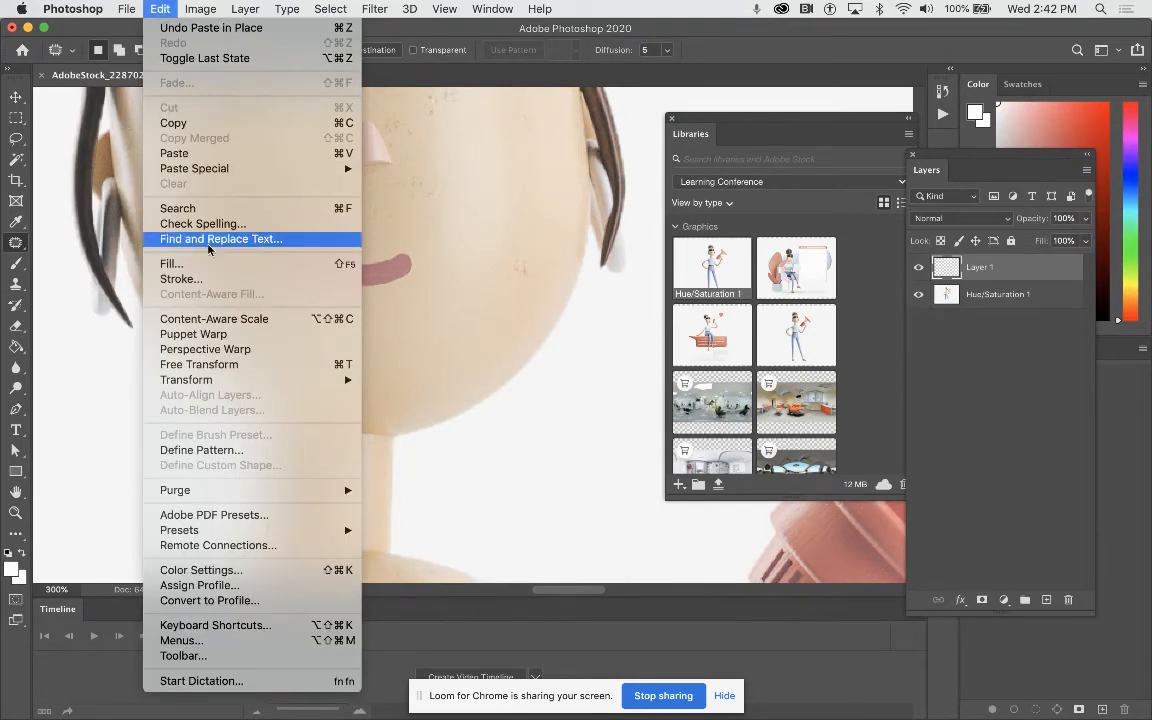
mouse_move(228, 386)
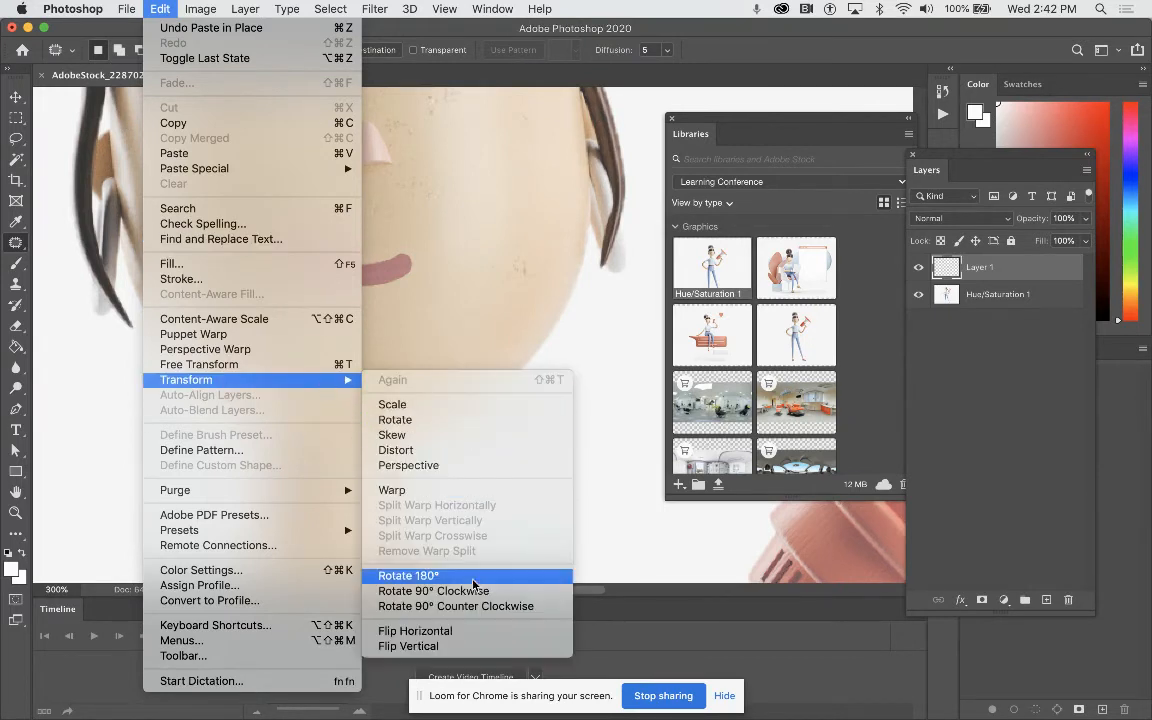
click(451, 632)
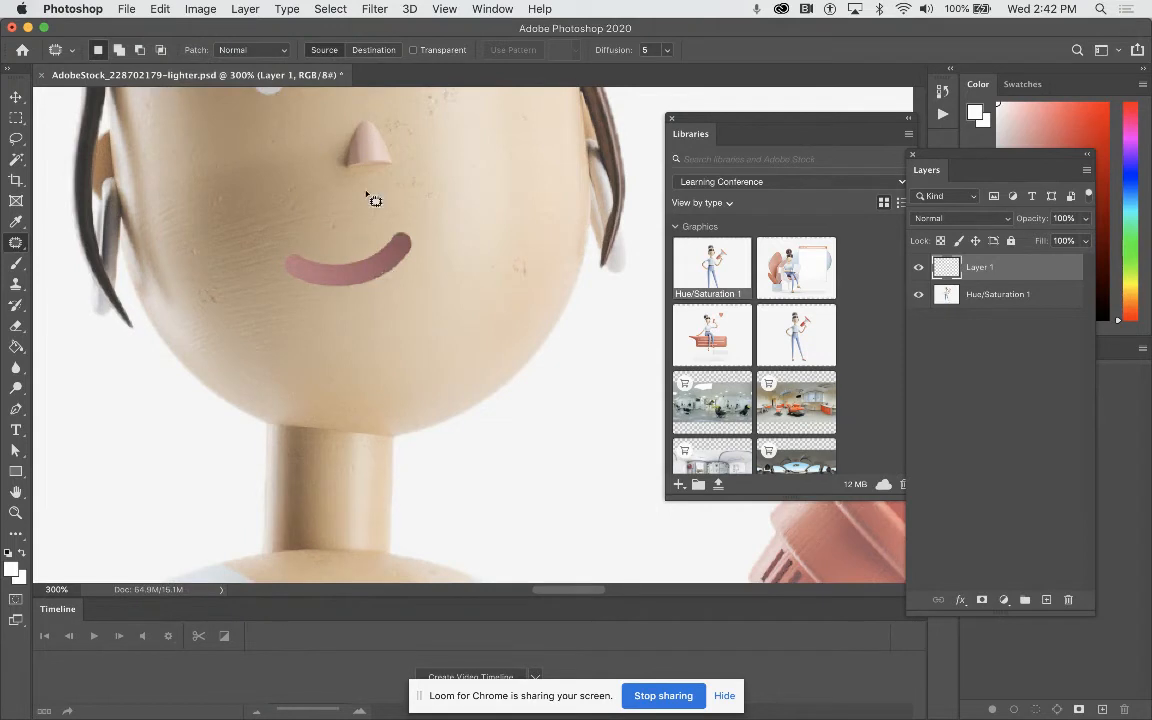
click(197, 9)
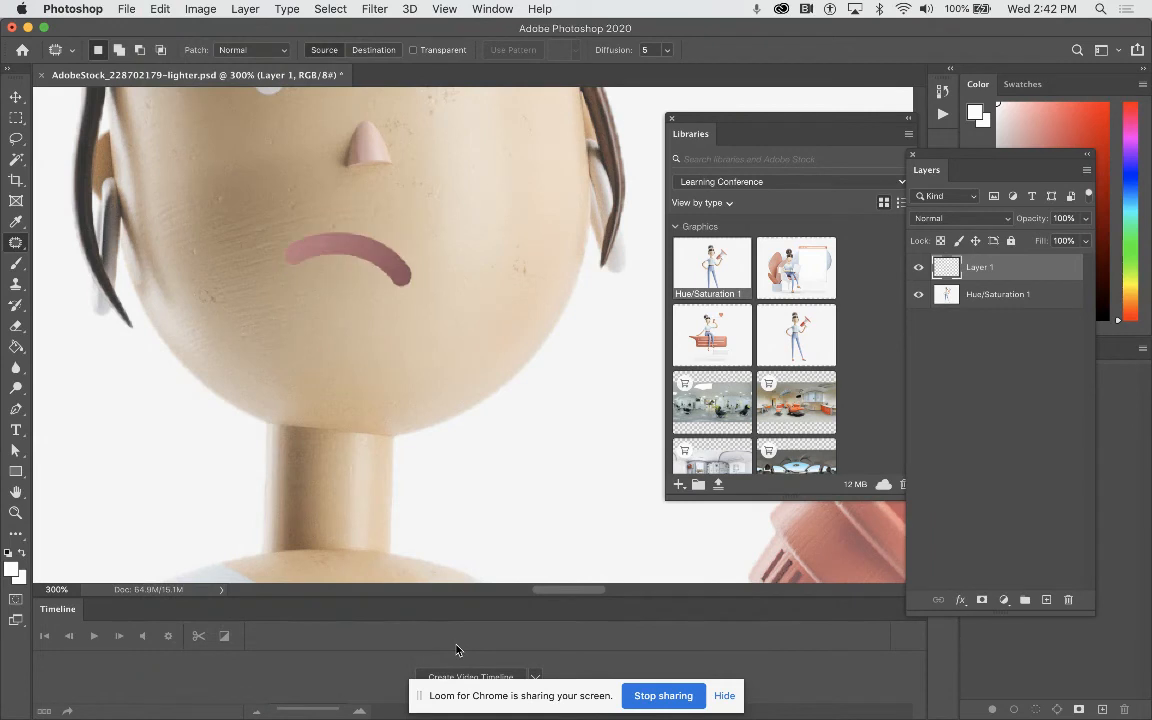
Step: Flip the frowning mouth horizontally to reverse its slant on the face
key(super+minus)
key(super+minus)
key(super+minus)
key(super+minus)
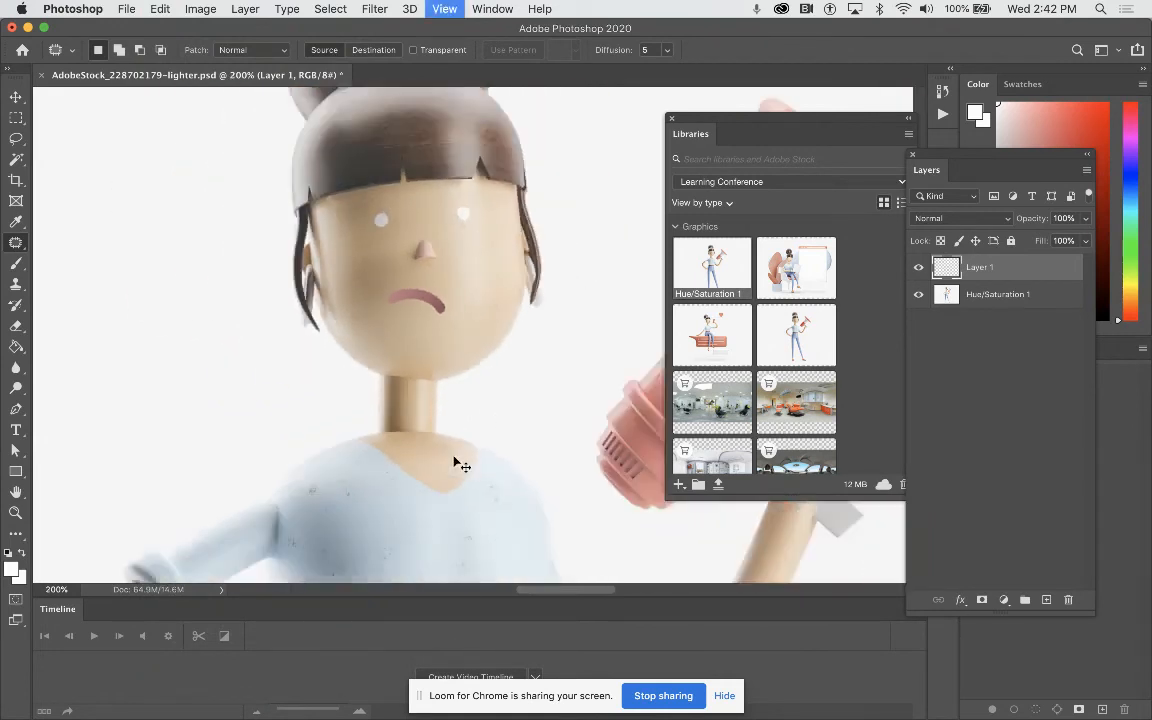
key(super+plus)
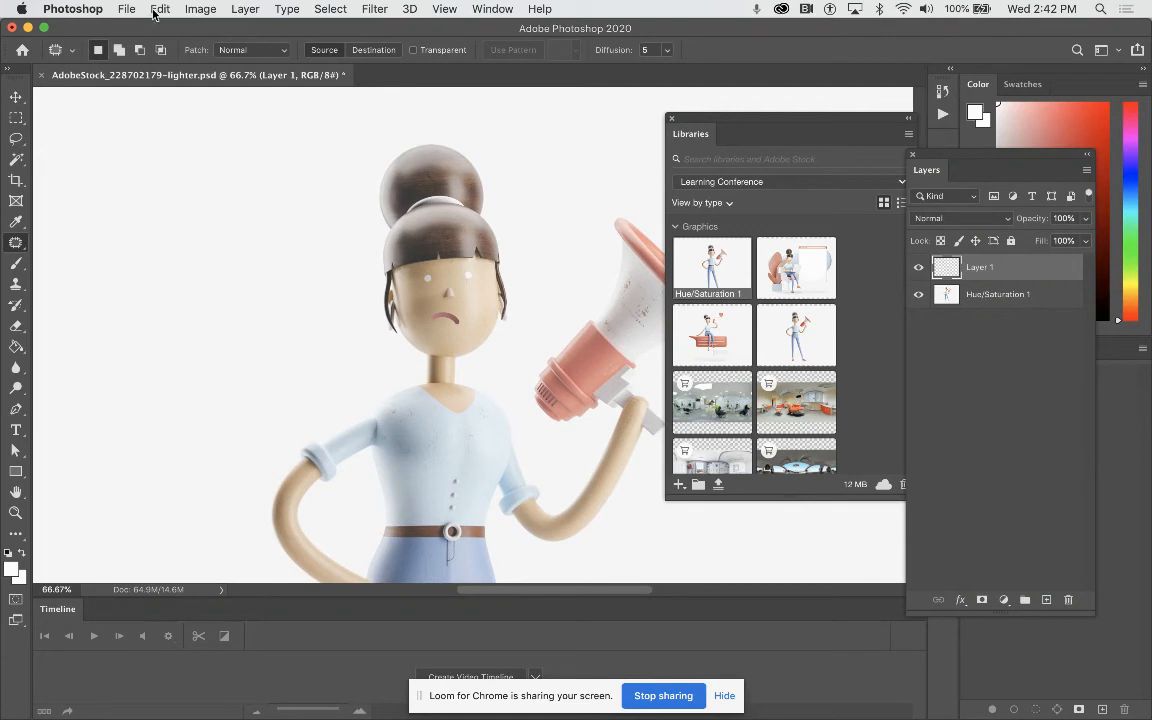
click(198, 11)
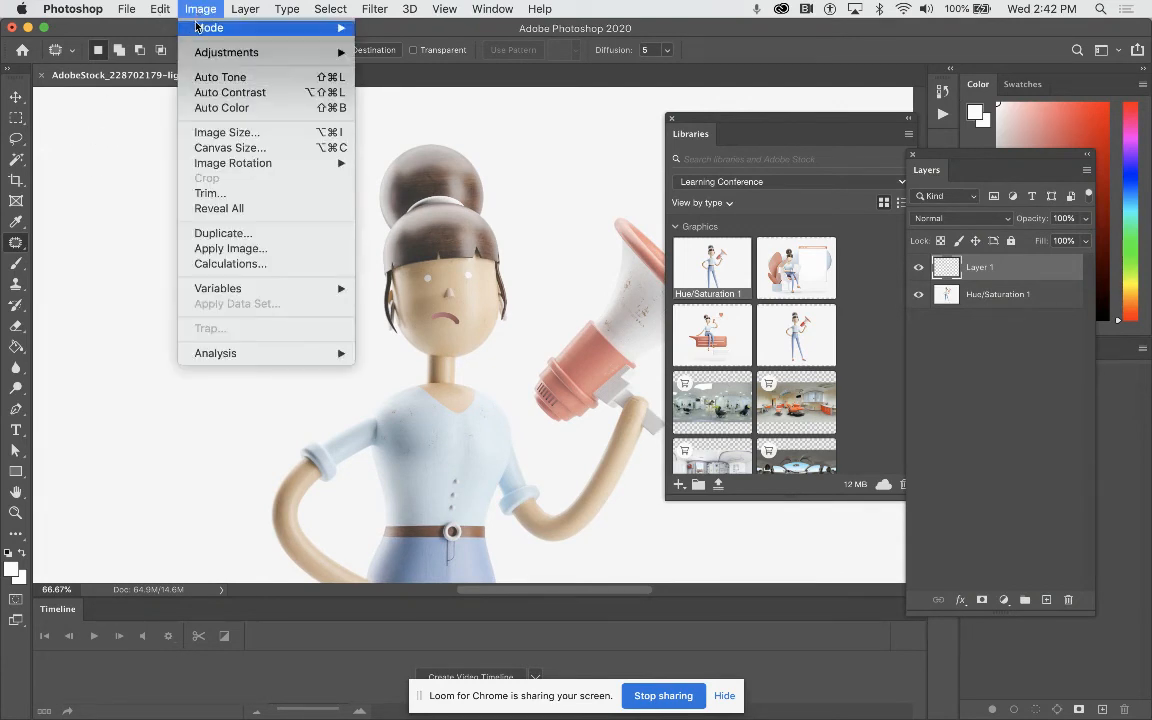
mouse_move(160, 9)
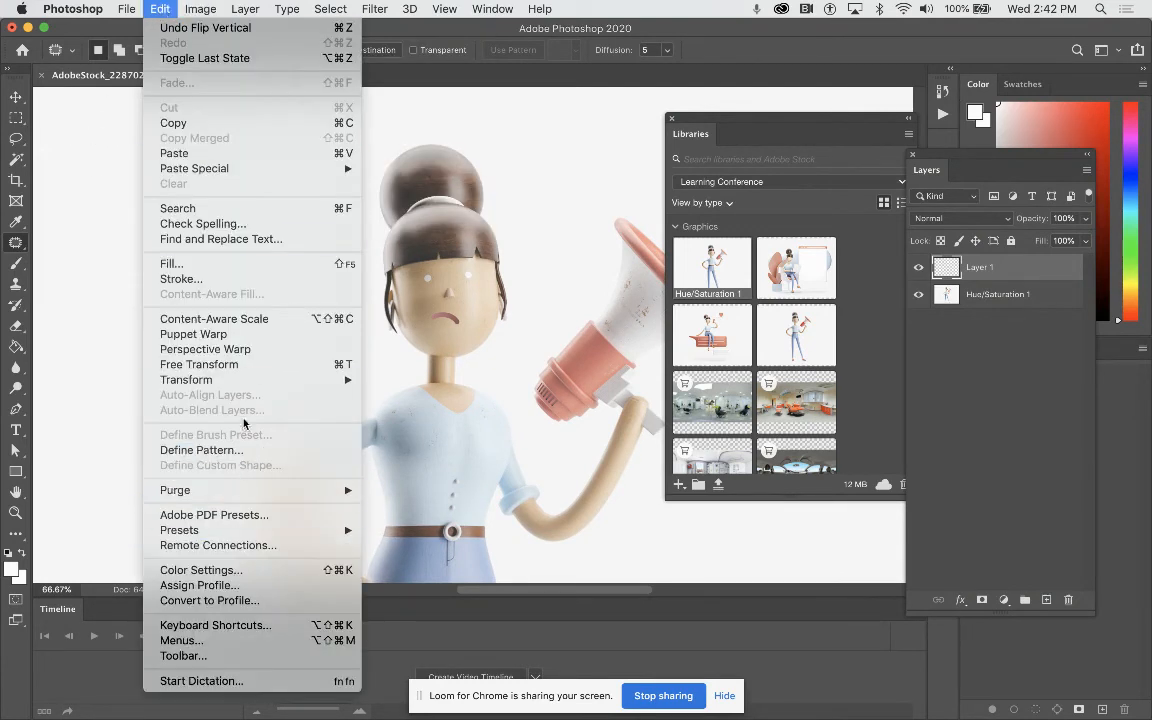
mouse_move(225, 380)
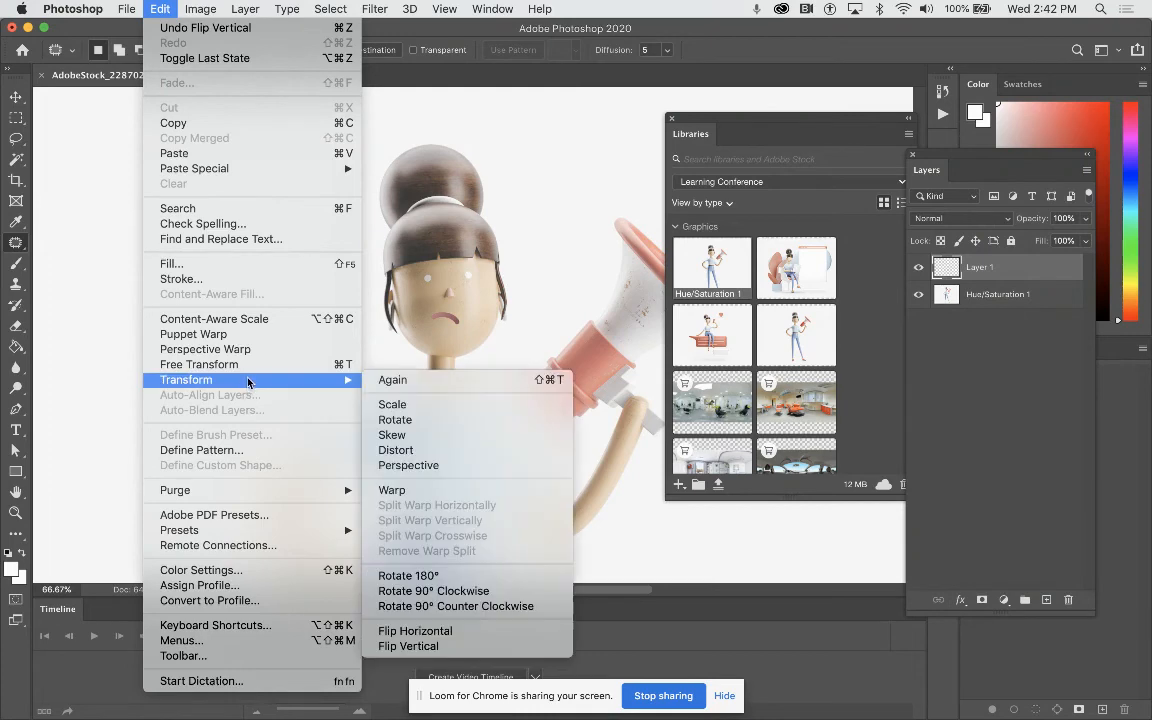
click(491, 632)
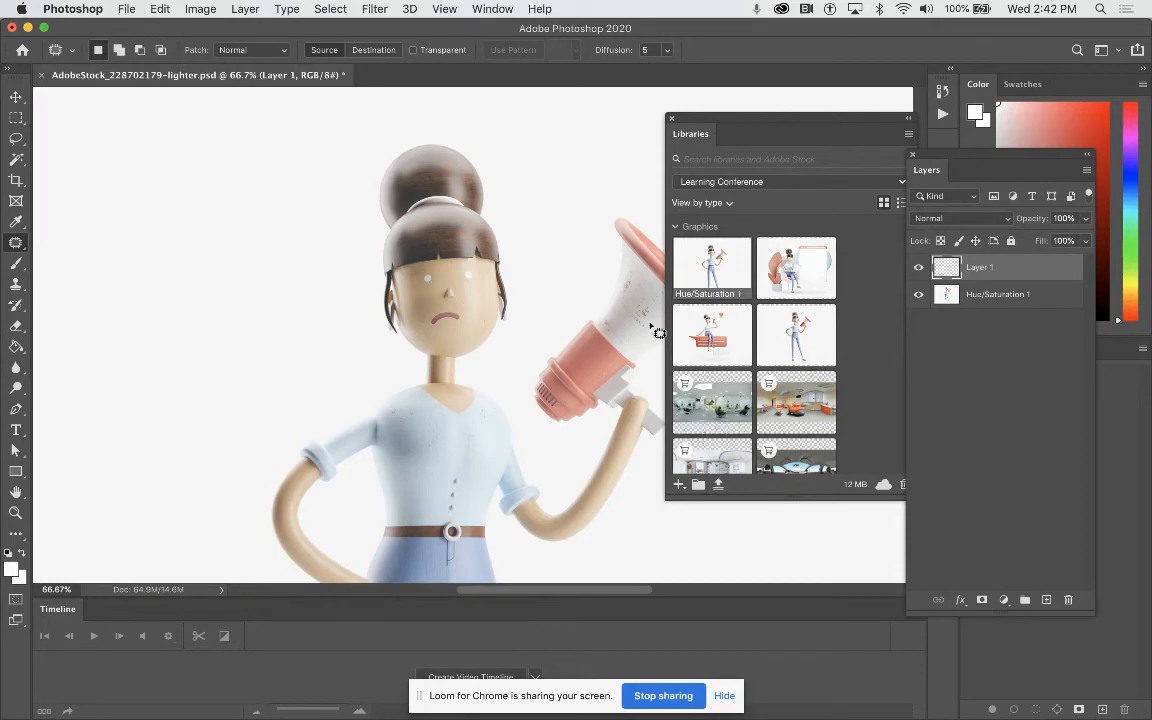
Step: Merge the mouth layer with the Hue/Saturation 1 character layer
scroll(513, 350, right, 5)
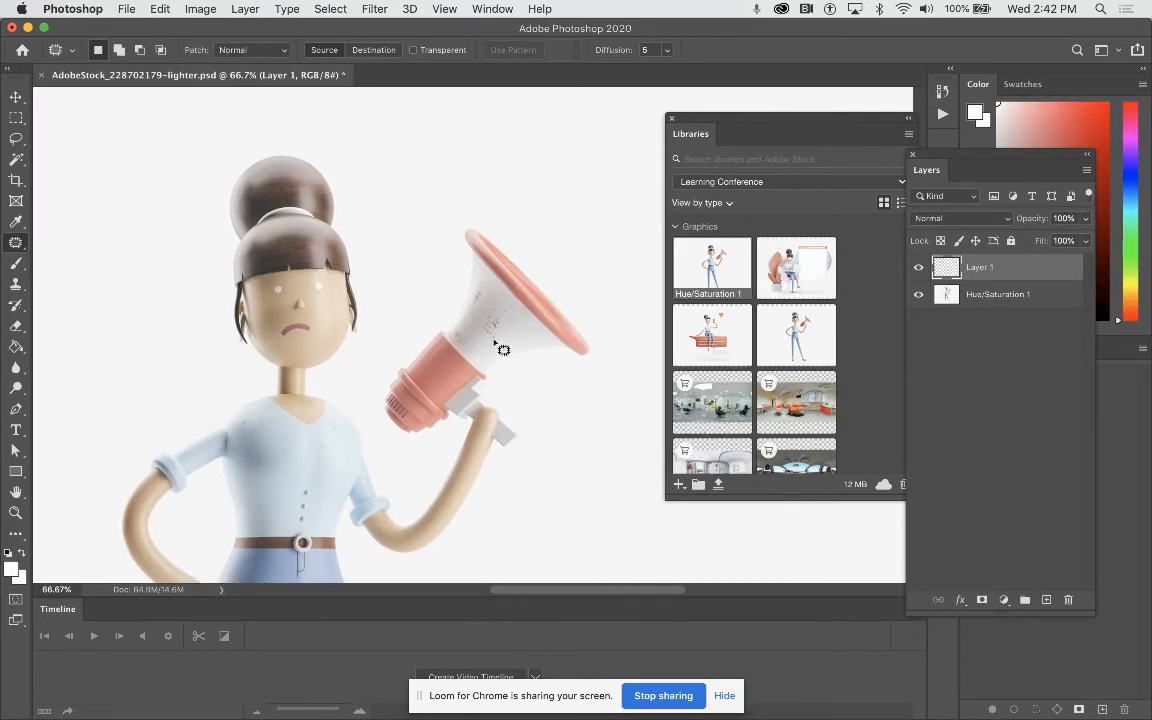
click(678, 485)
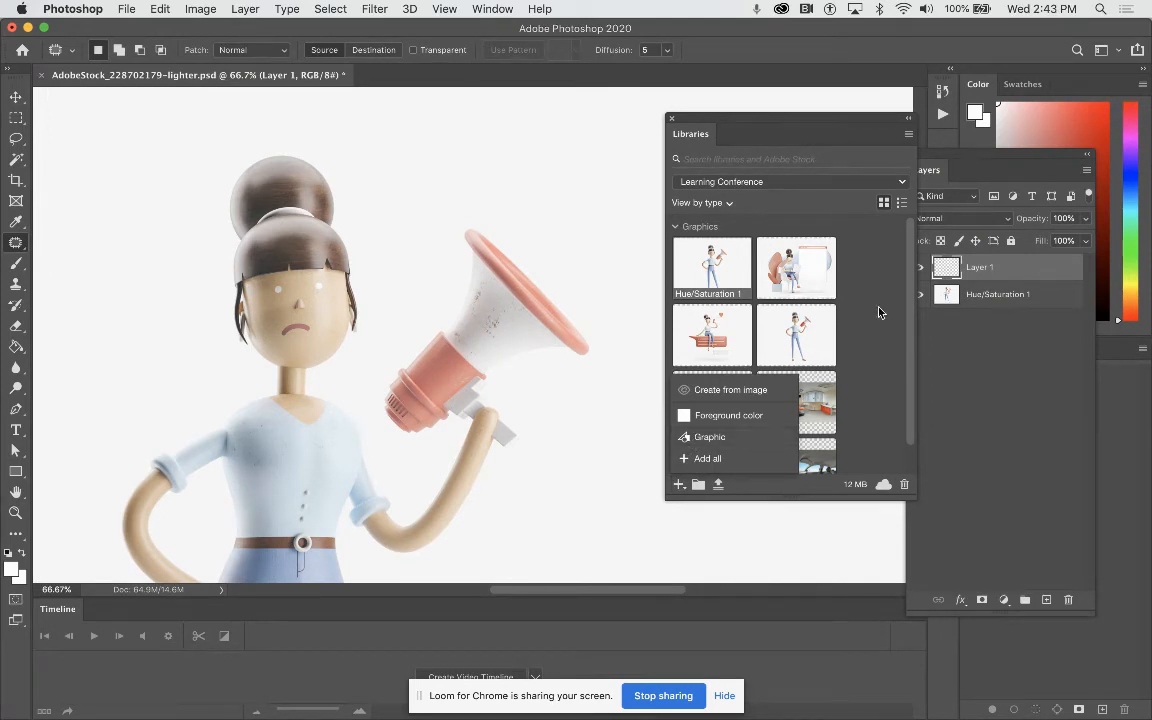
click(990, 400)
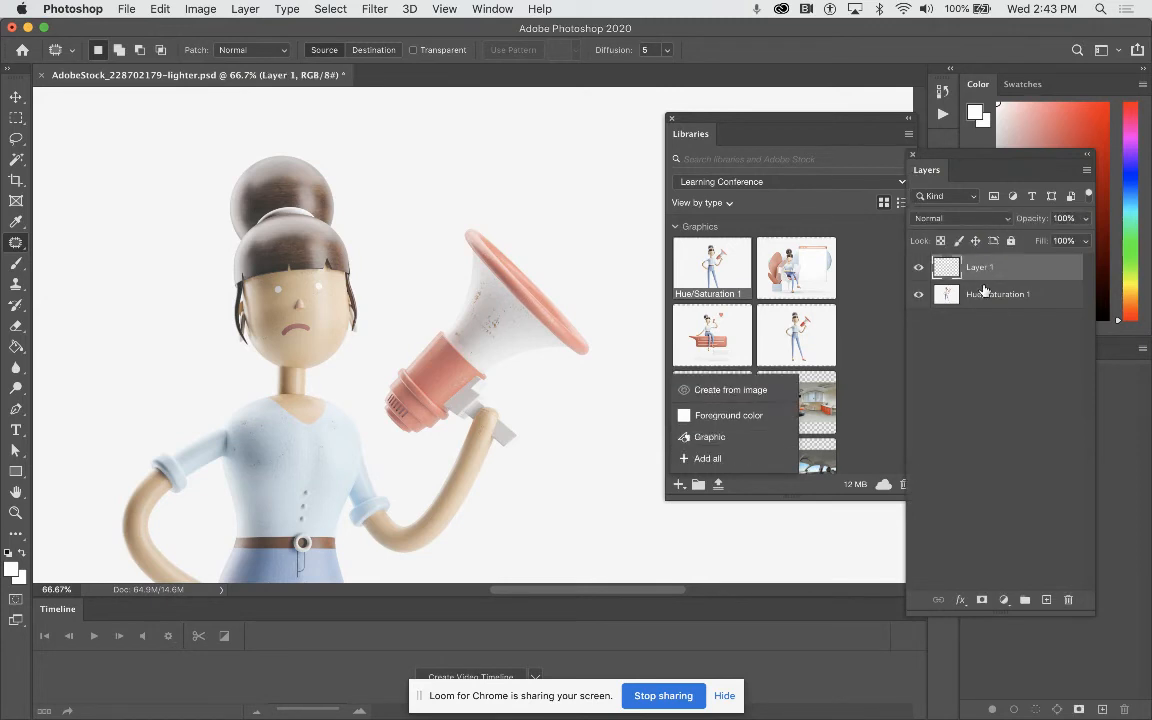
shift+click(983, 292)
right_click(983, 292)
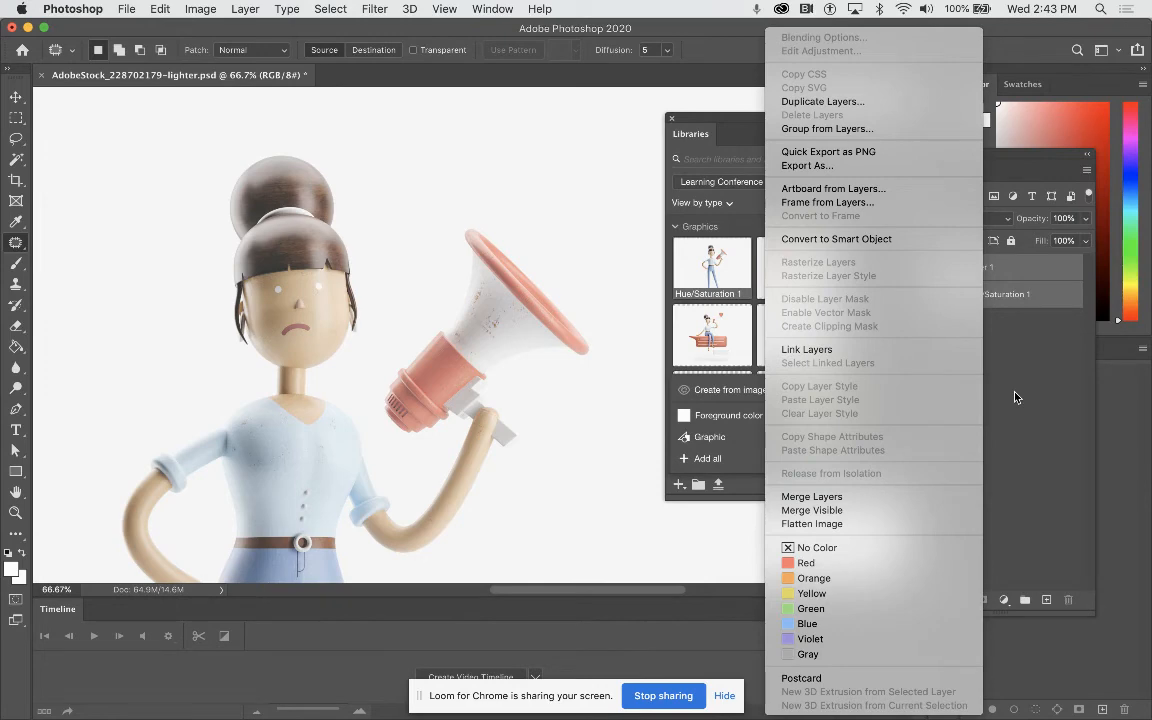
click(842, 498)
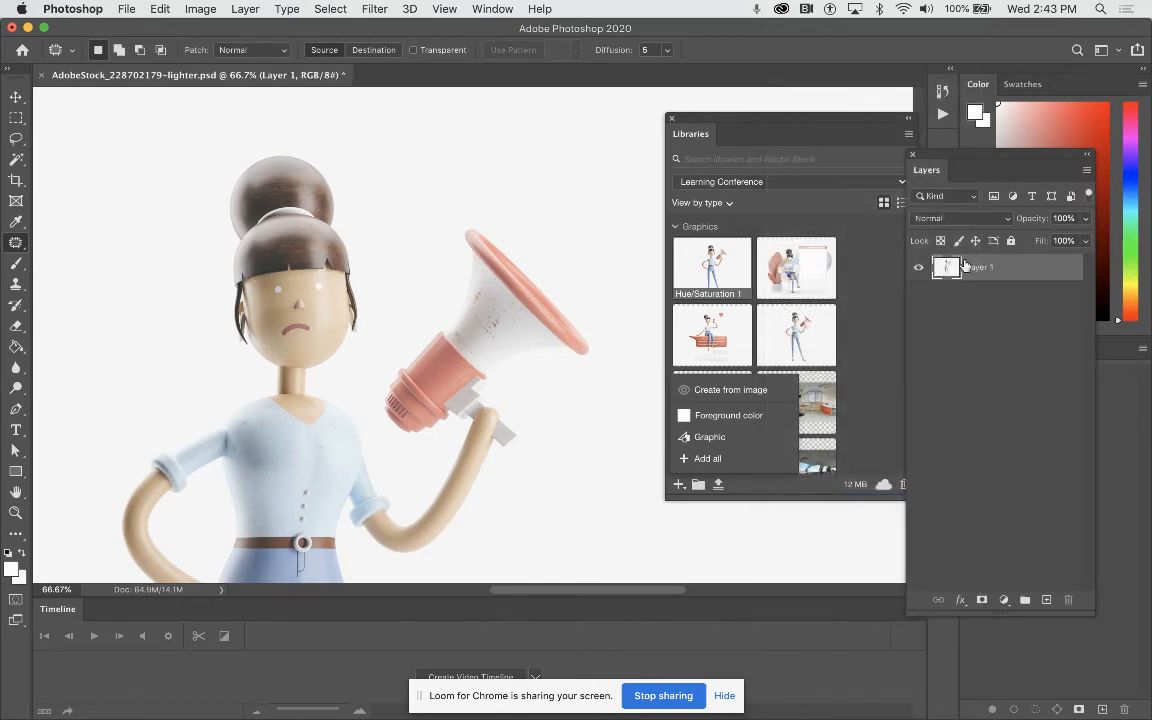
Step: Rename the merged layer "Sad" and add it to the Learning Conference library as a graphic
double_click(975, 267)
text(Sad)
key(Return)
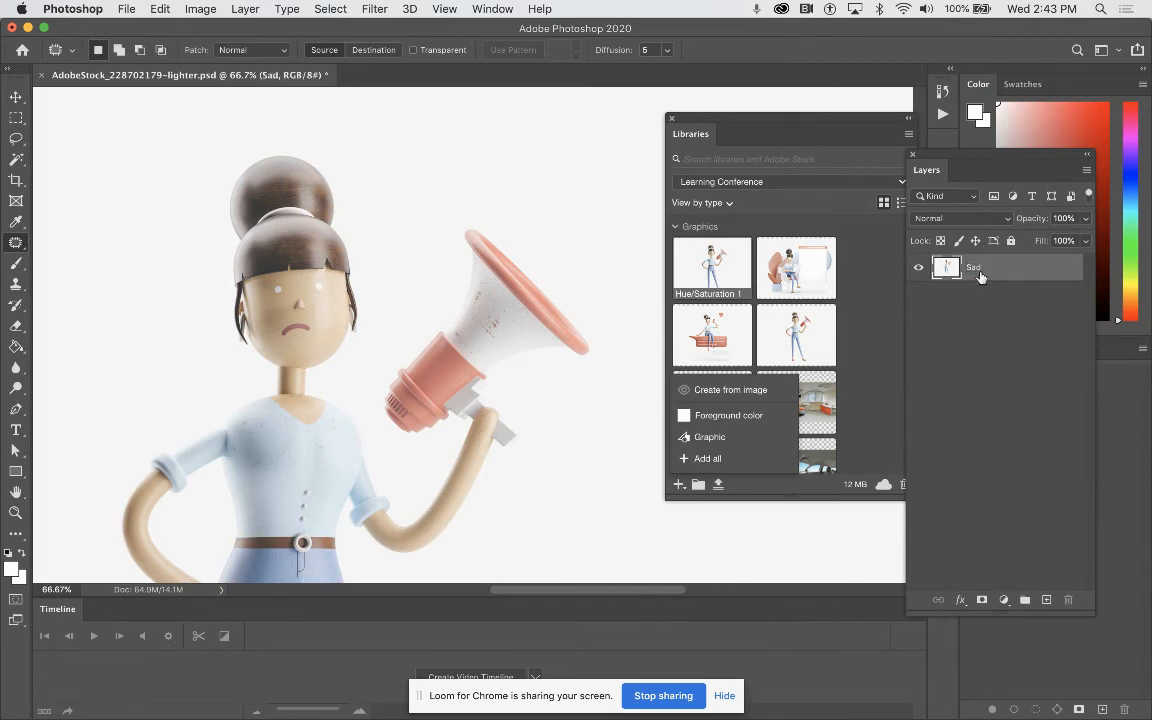
click(707, 438)
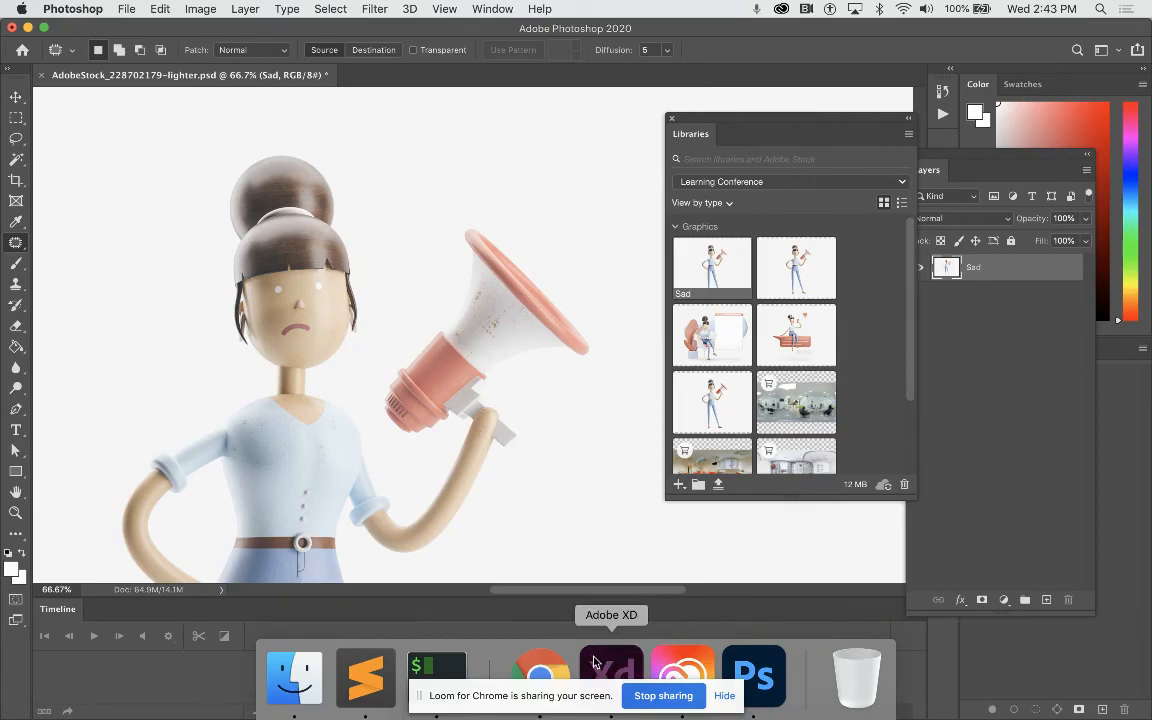
Step: Switch to the Capitalization-Assessment-UI design in Adobe XD and open the Learning Conference library beside the Feedback 1 artboards
click(593, 662)
scroll(550, 597, right, 10)
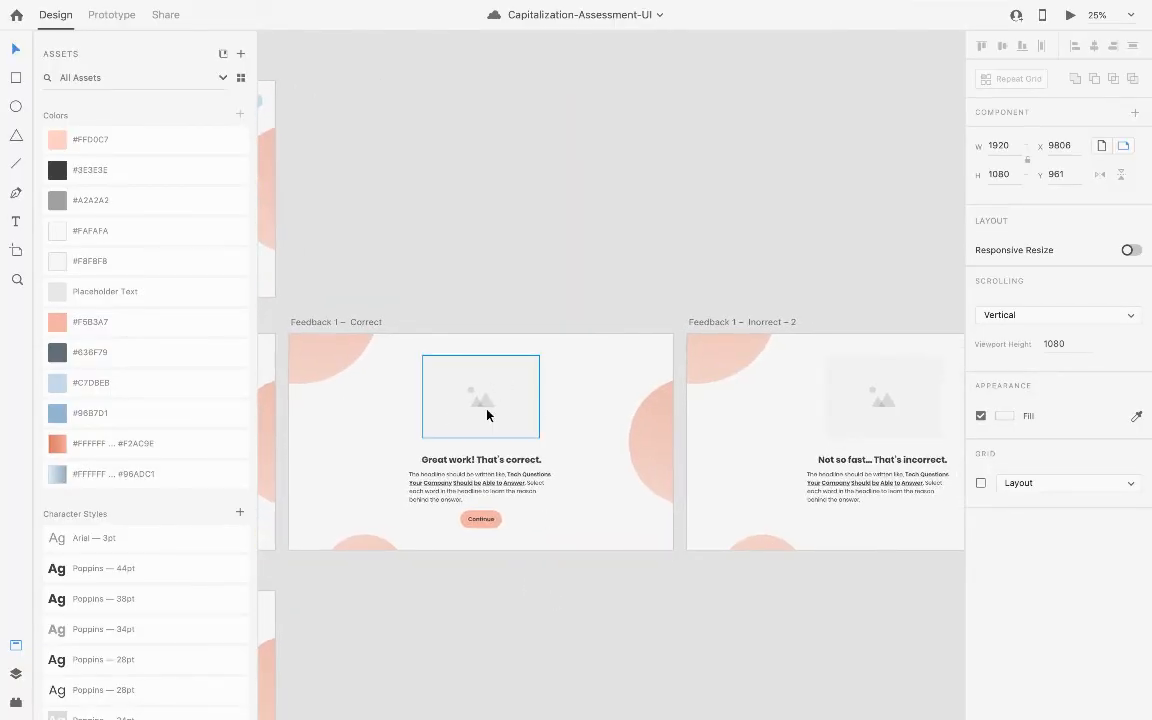
click(84, 8)
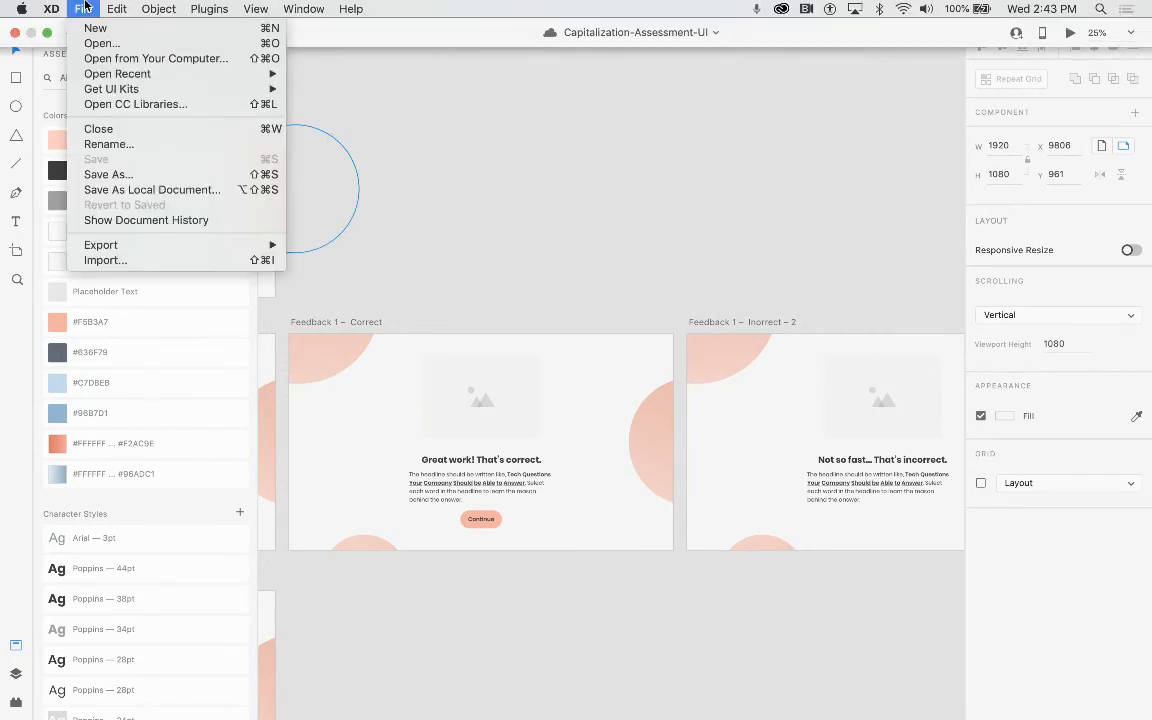
click(110, 104)
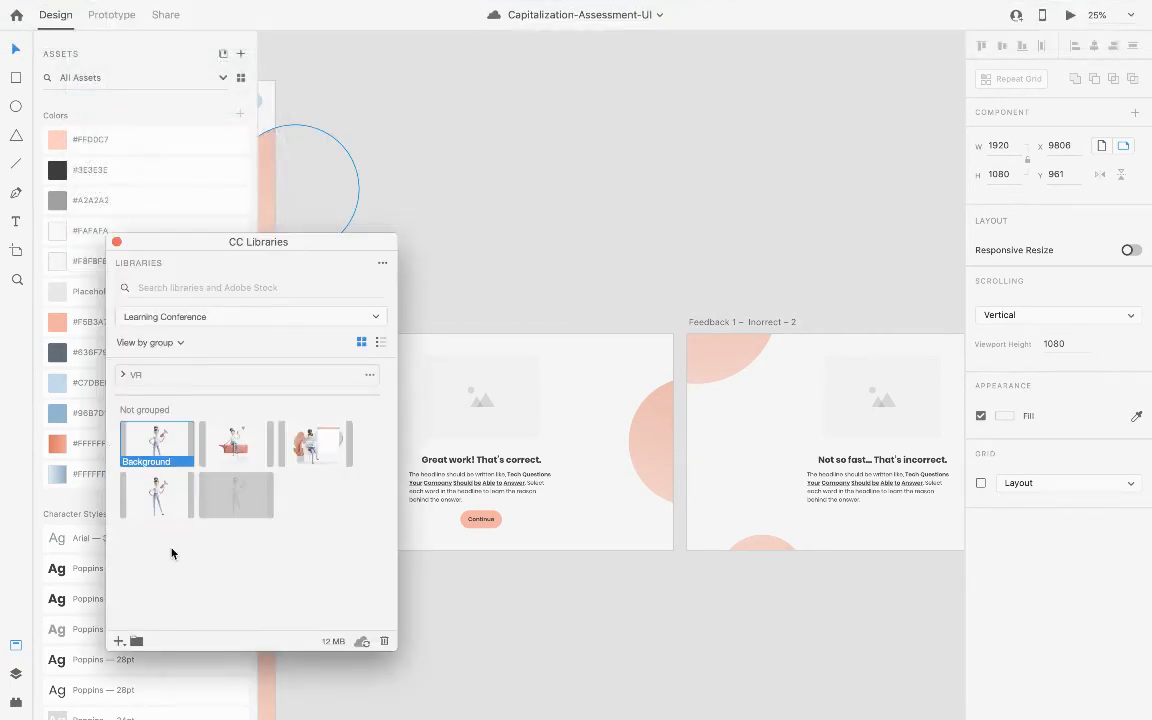
click(172, 553)
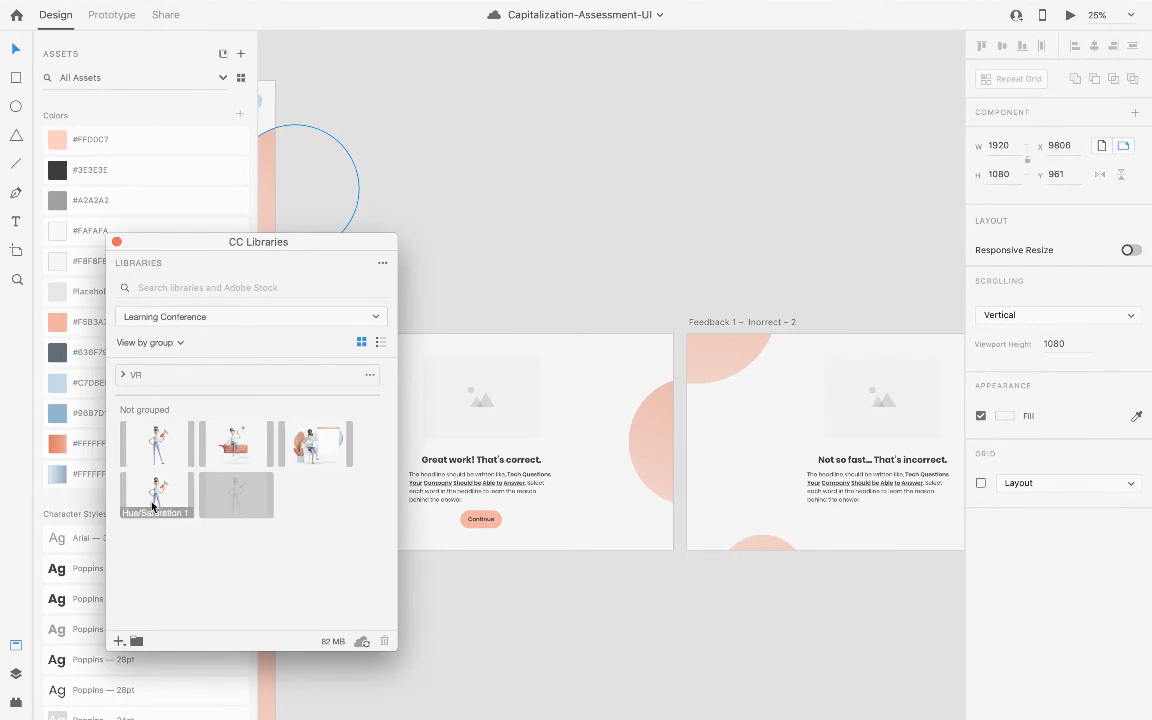
Step: Place the Hue/Saturation 1 library graphic into the image placeholder above the heading on the Feedback 1 - Correct artboard
click(151, 505)
drag(149, 502, 481, 415)
key(super+plus)
key(super+plus)
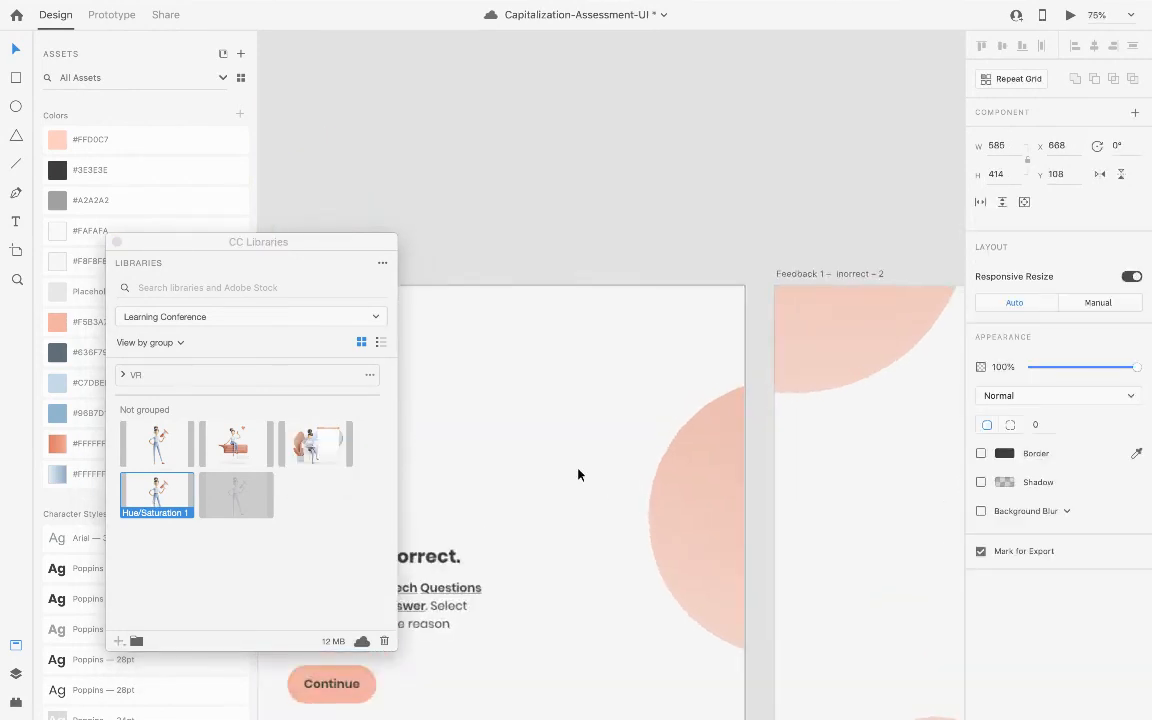
scroll(577, 475, left, 6)
scroll(577, 475, right, 3)
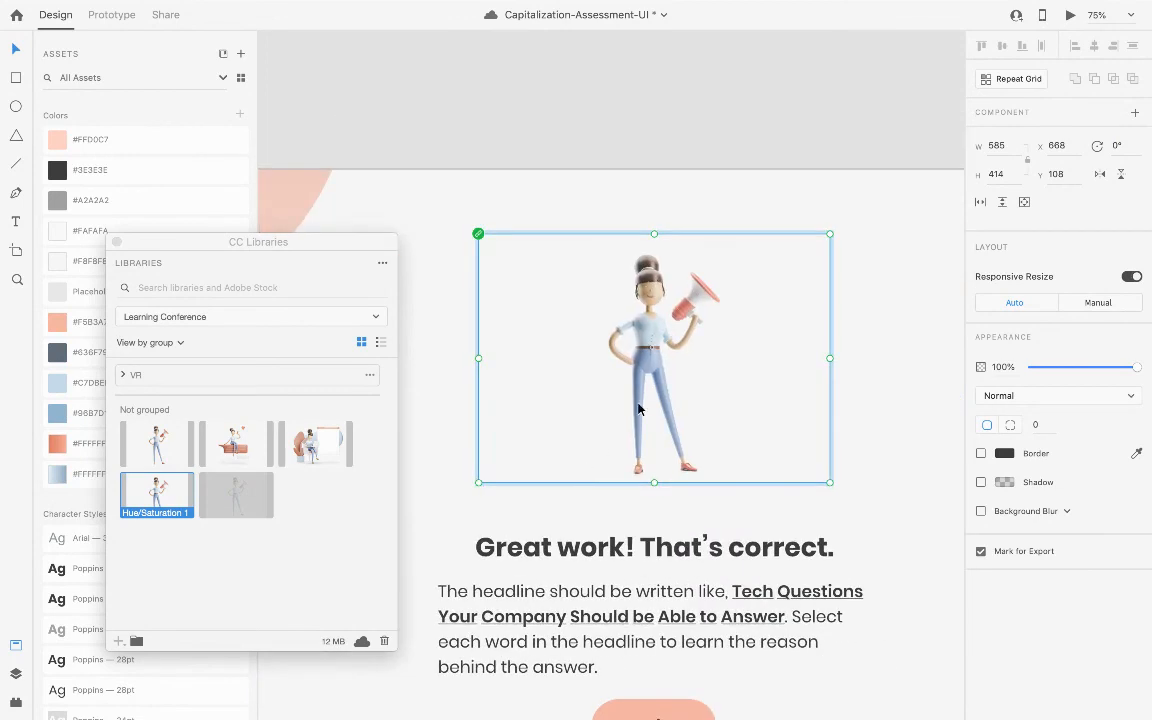
Step: Check the Learning Conference library in both Adobe XD and Photoshop for the sync status of the Sad graphic
click(264, 560)
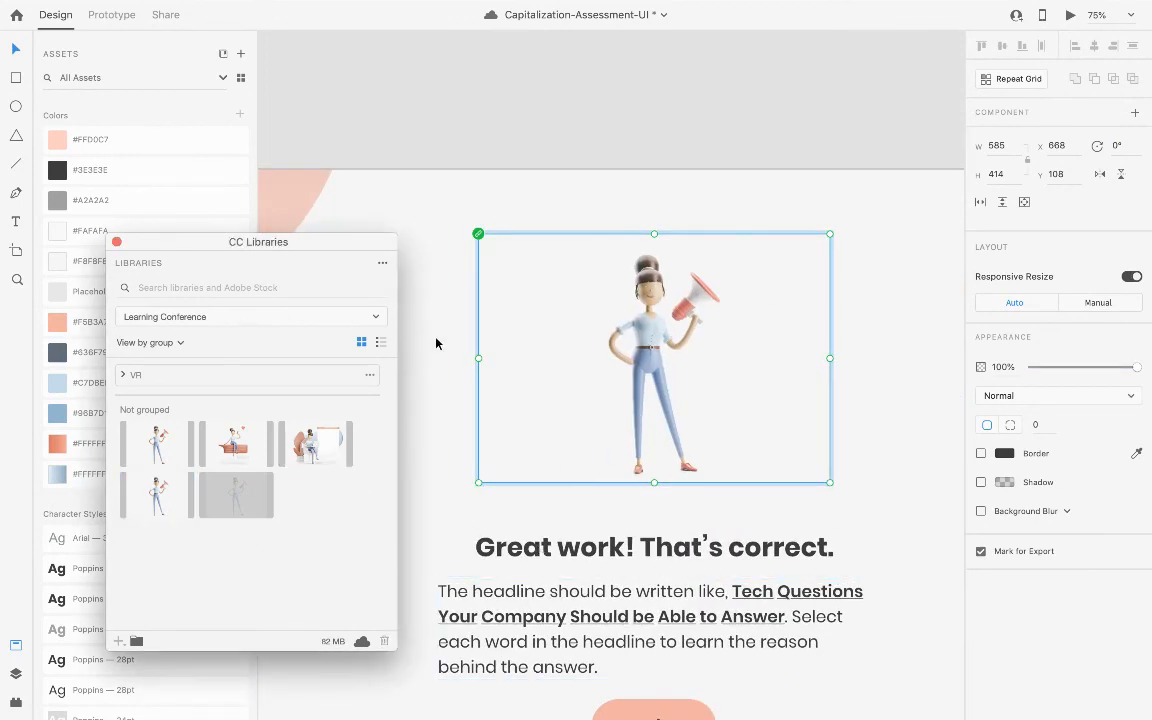
click(377, 318)
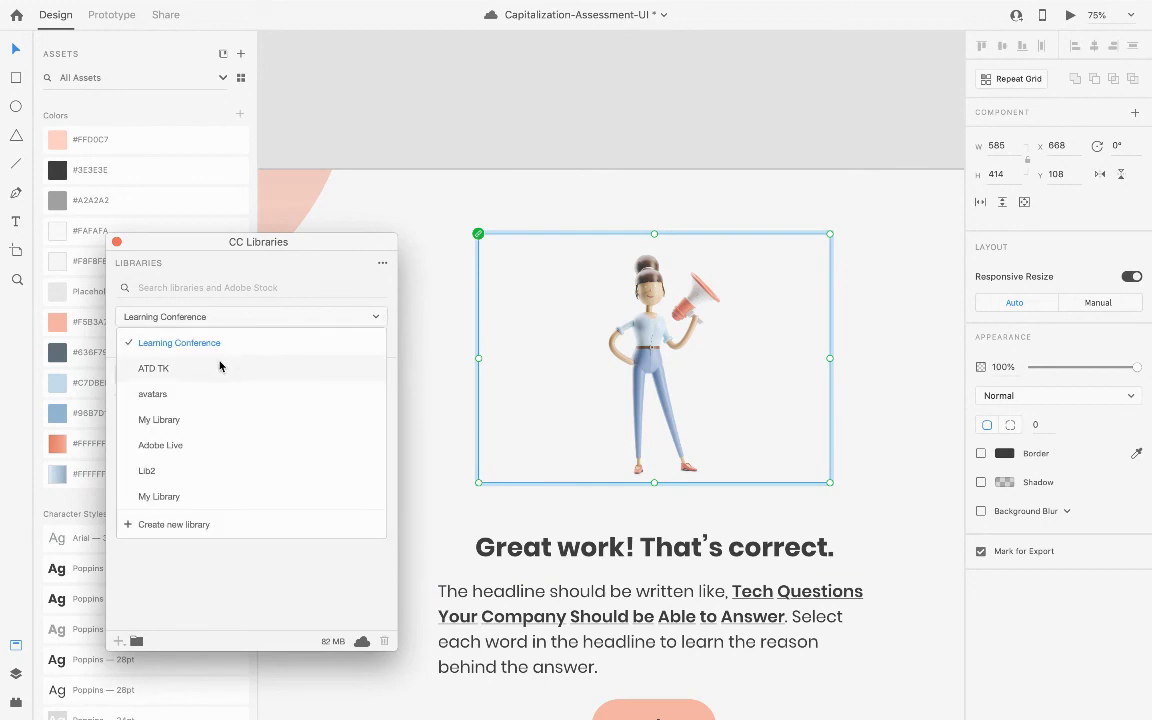
click(309, 261)
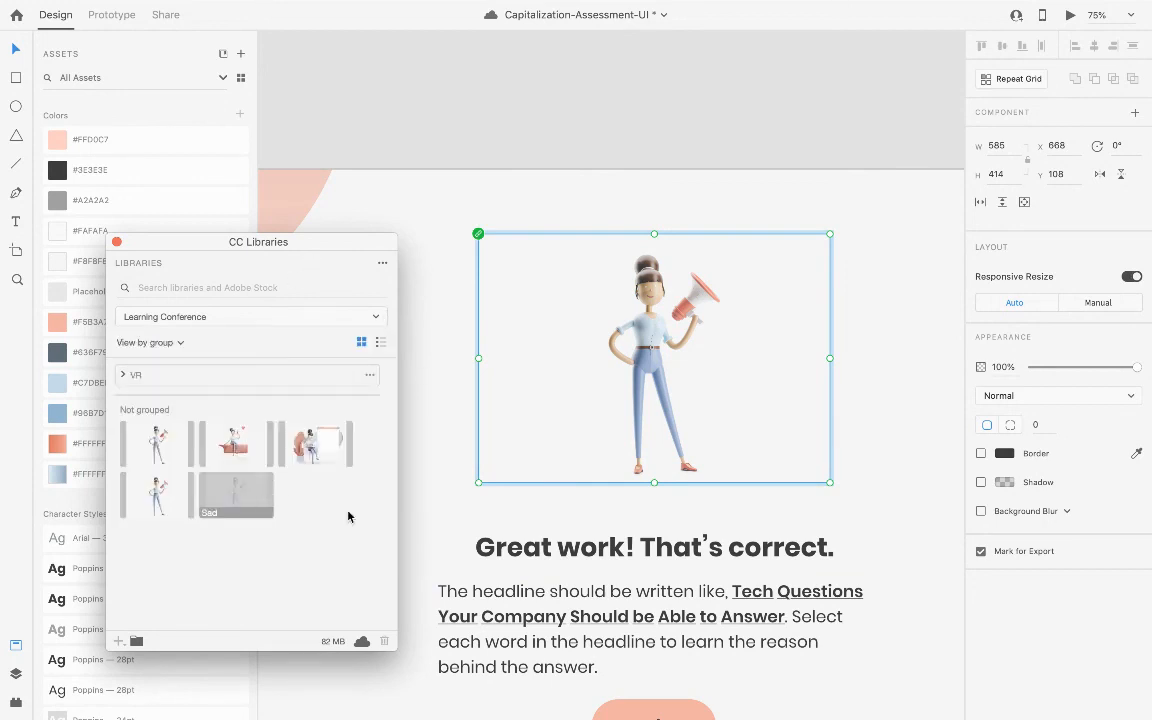
mouse_move(754, 712)
click(623, 679)
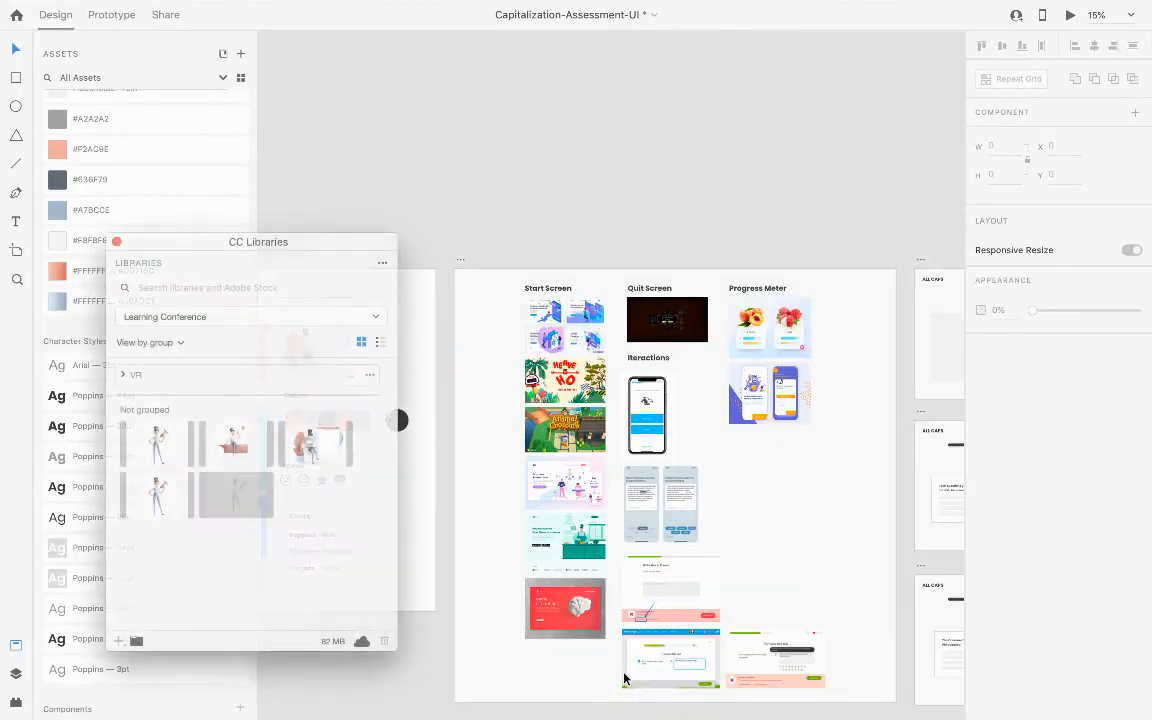
click(752, 680)
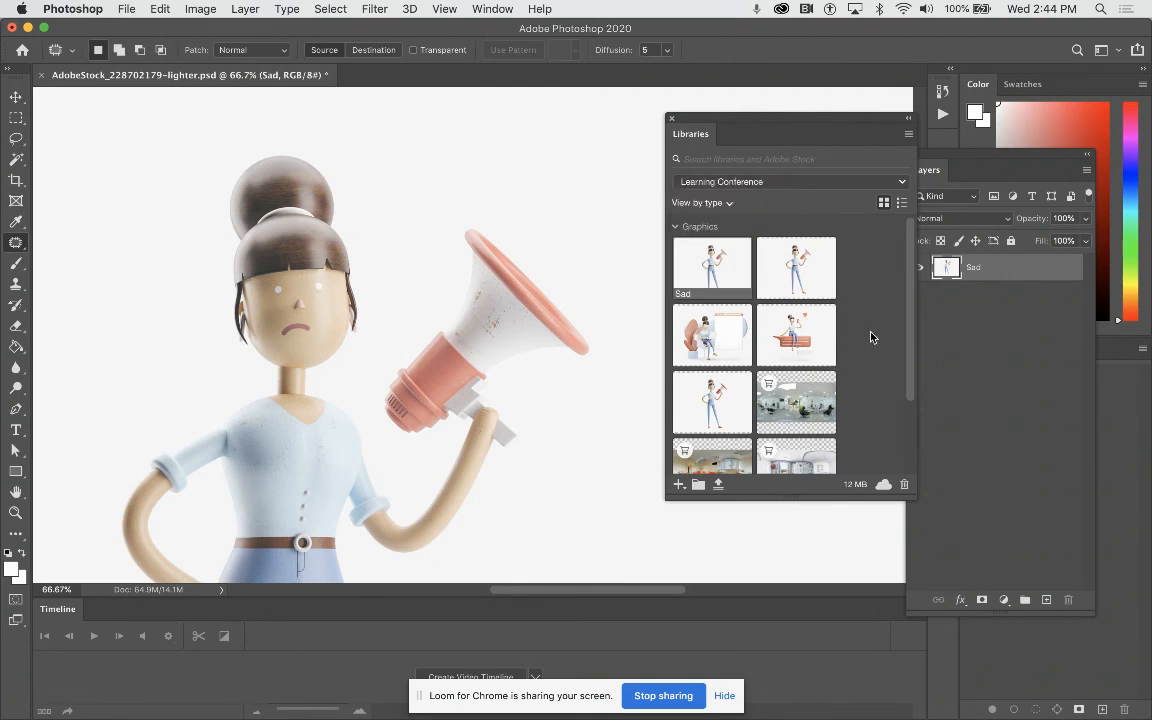
mouse_move(463, 716)
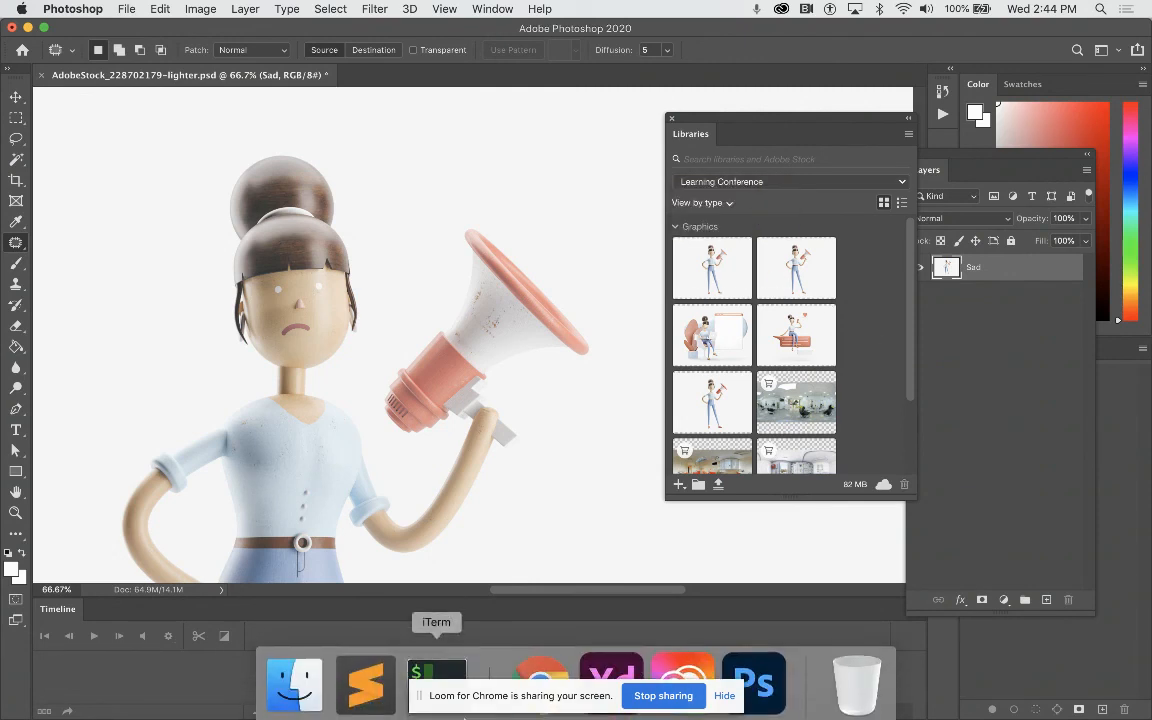
click(611, 676)
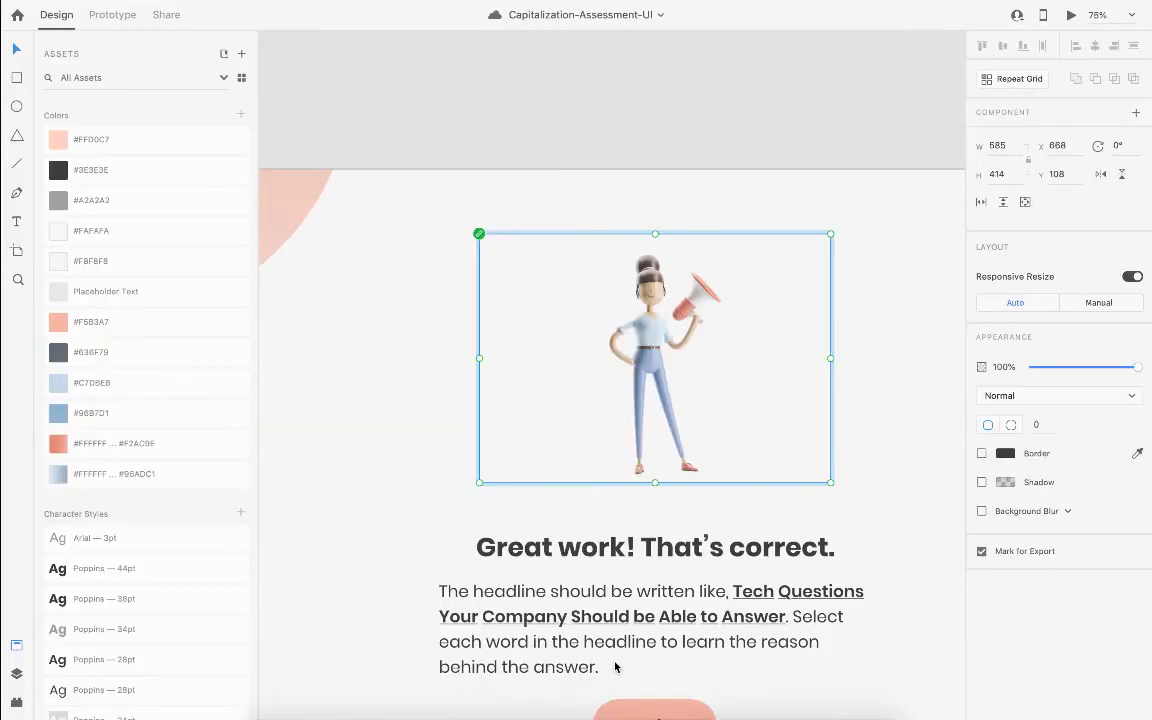
click(160, 445)
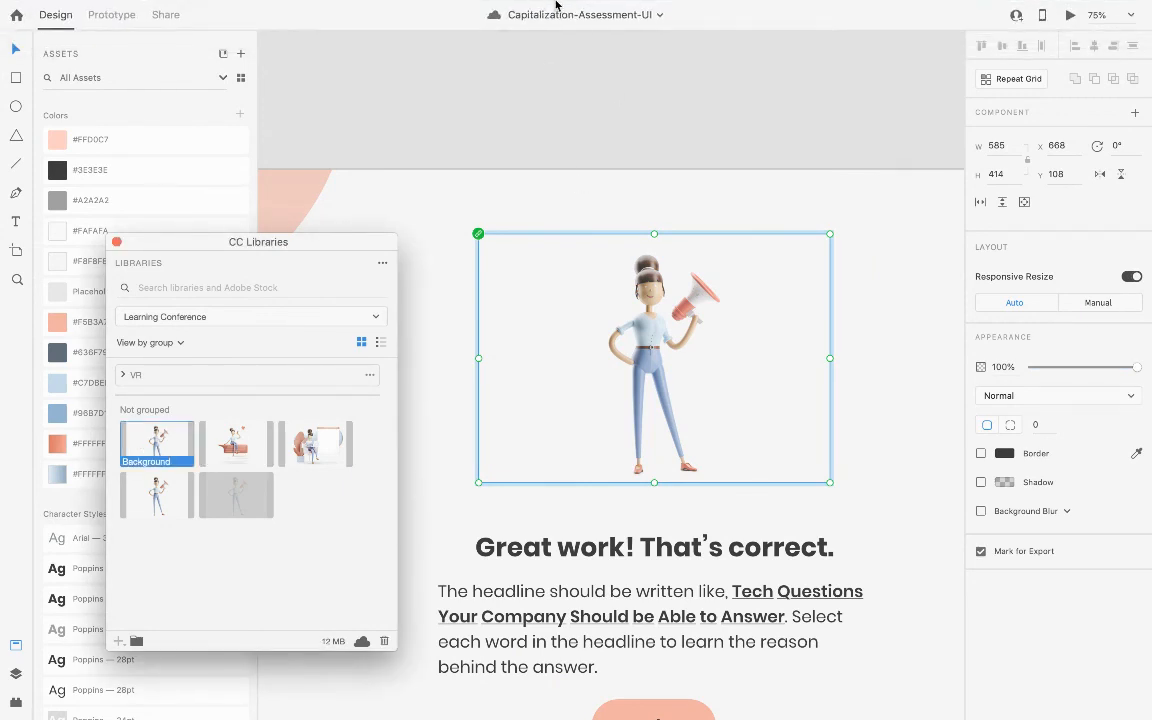
mouse_move(556, 5)
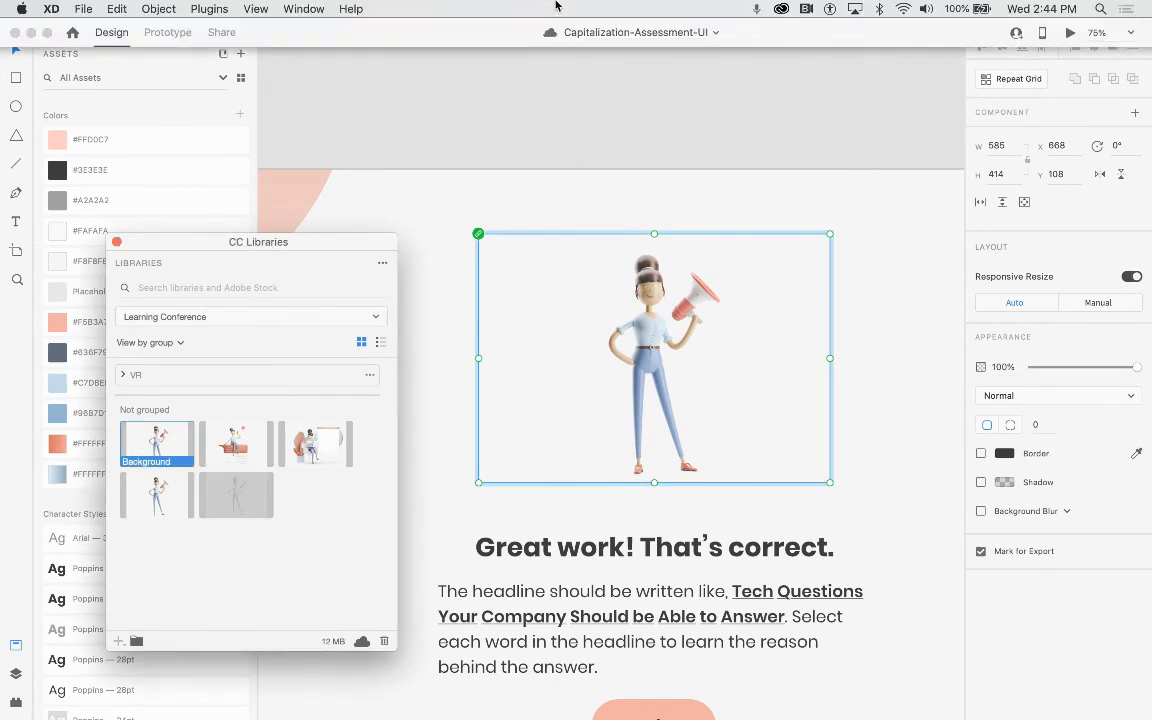